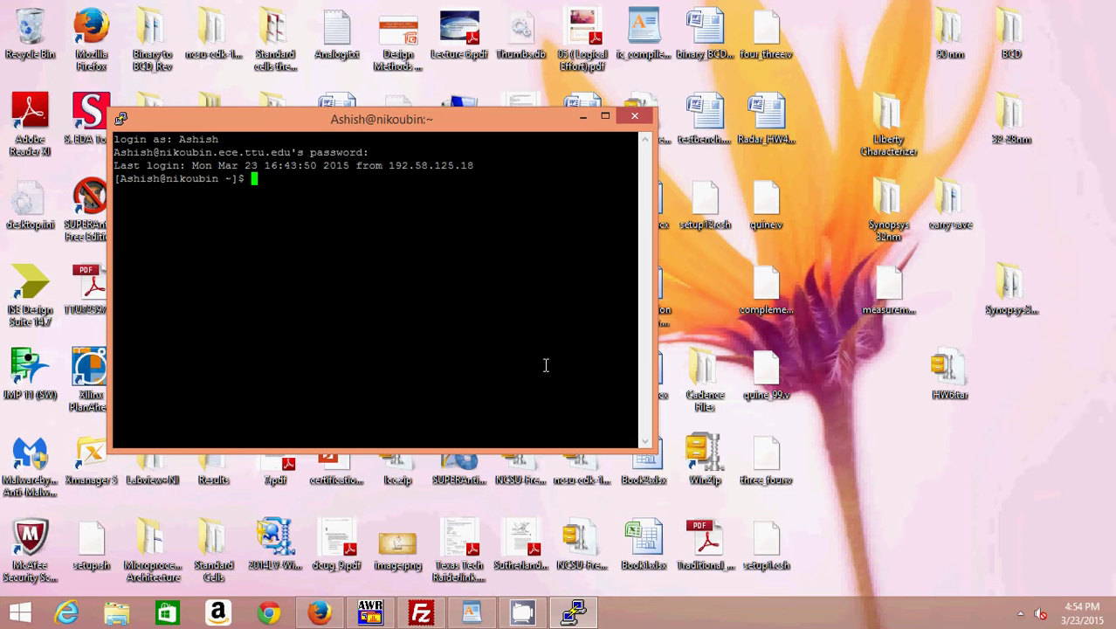
Step: Change to the mrca1 directory and list its files
{"action": "type", "text": "cd mrca1"}
{"action": "key", "text": "Return"}
{"action": "type", "text": "ls"}
{"action": "key", "text": "Return"}
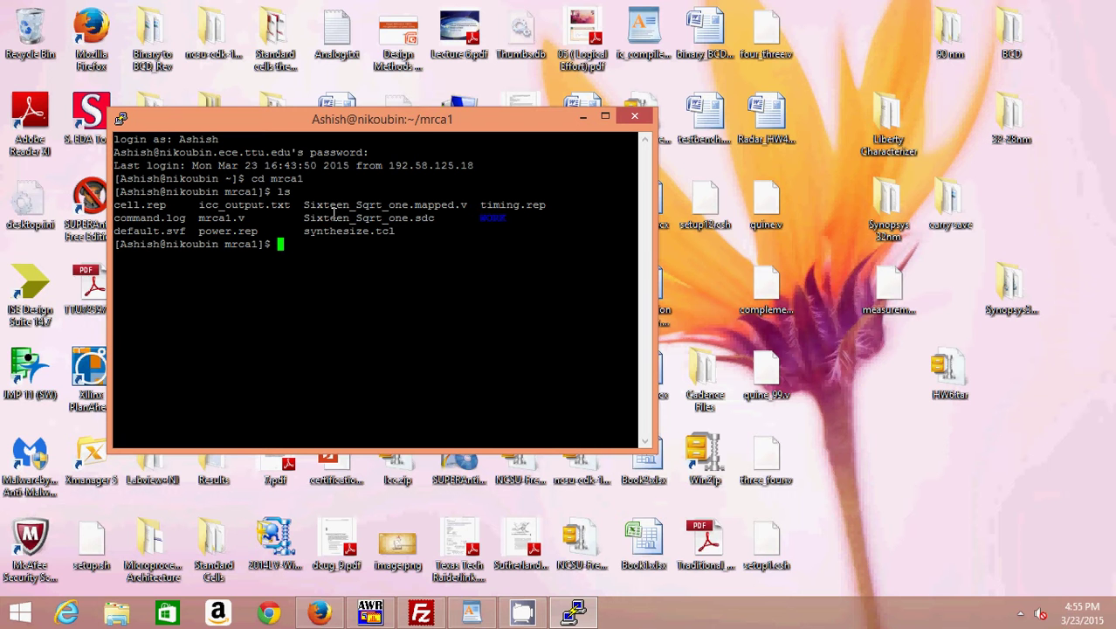
Step: Launch IC Compiler in graphical mode with icc_shell -gui and maximize its main window
{"action": "type", "text": "icc_shell -gui"}
{"action": "key", "text": "Return"}
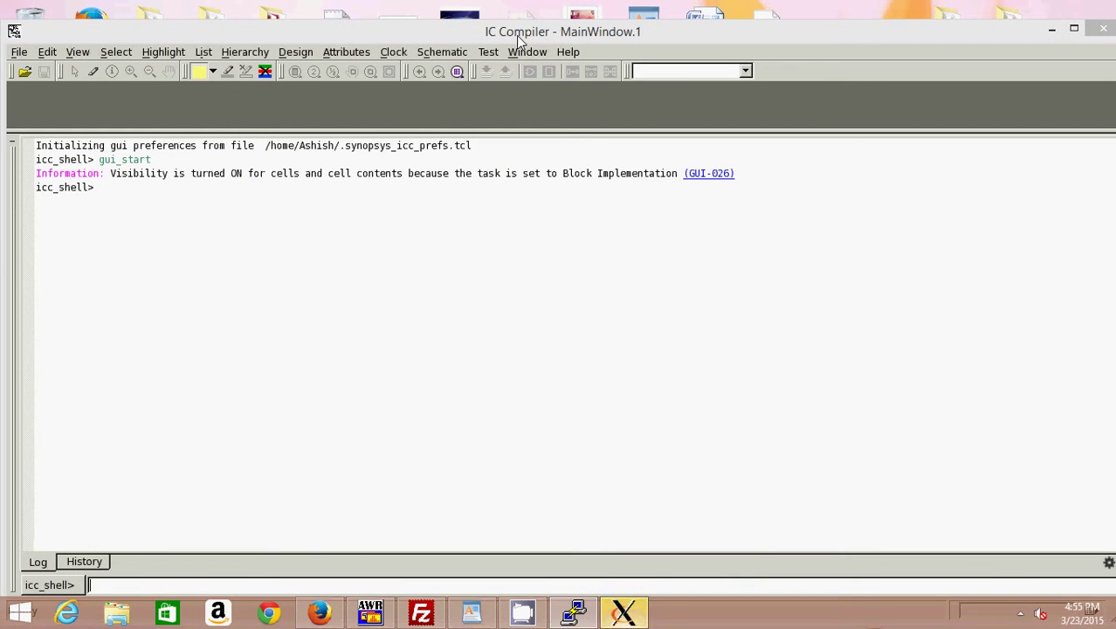
{"action": "double_click", "coordinate": [518, 35]}
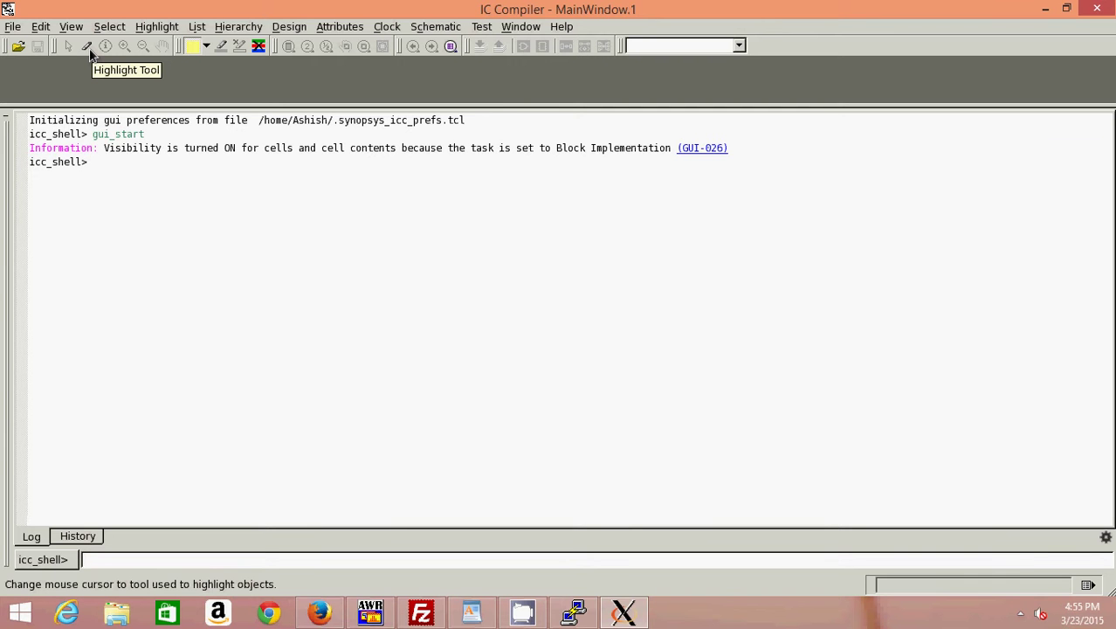
Step: In the Application Setup, delete the placeholder entries your_library.db and * from the link library list
{"action": "left_click", "coordinate": [13, 26]}
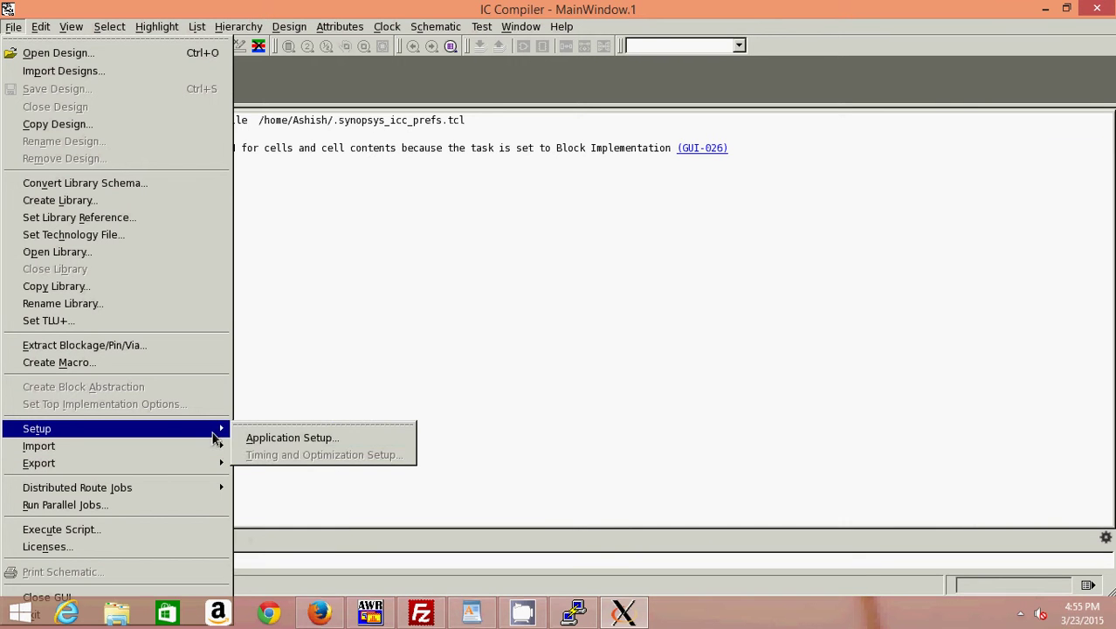
{"action": "left_click", "coordinate": [247, 438]}
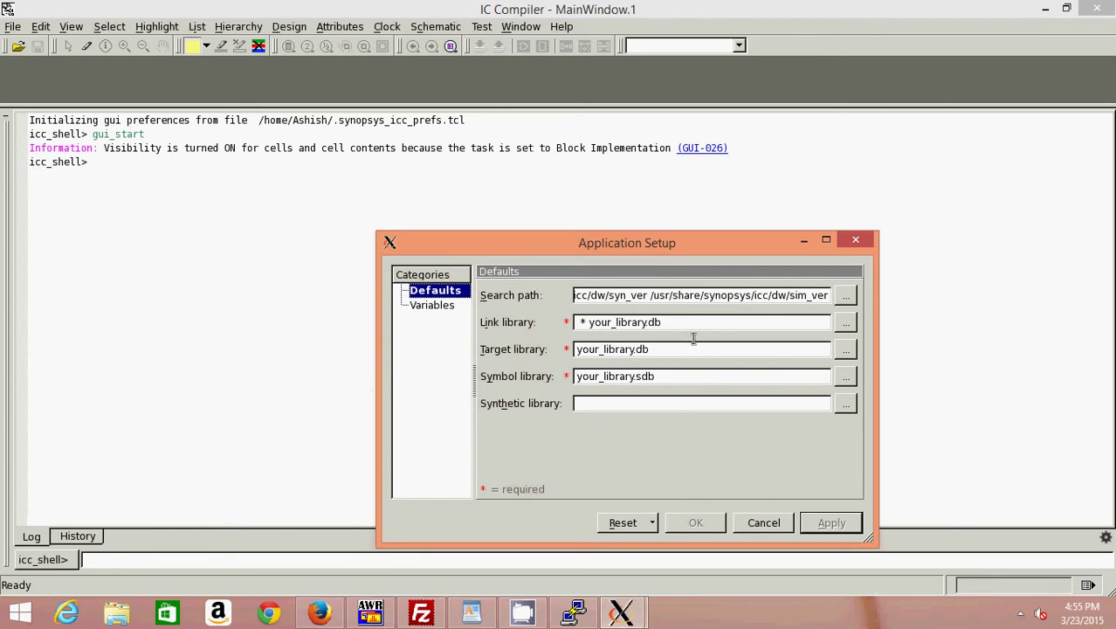
{"action": "left_click", "coordinate": [846, 323]}
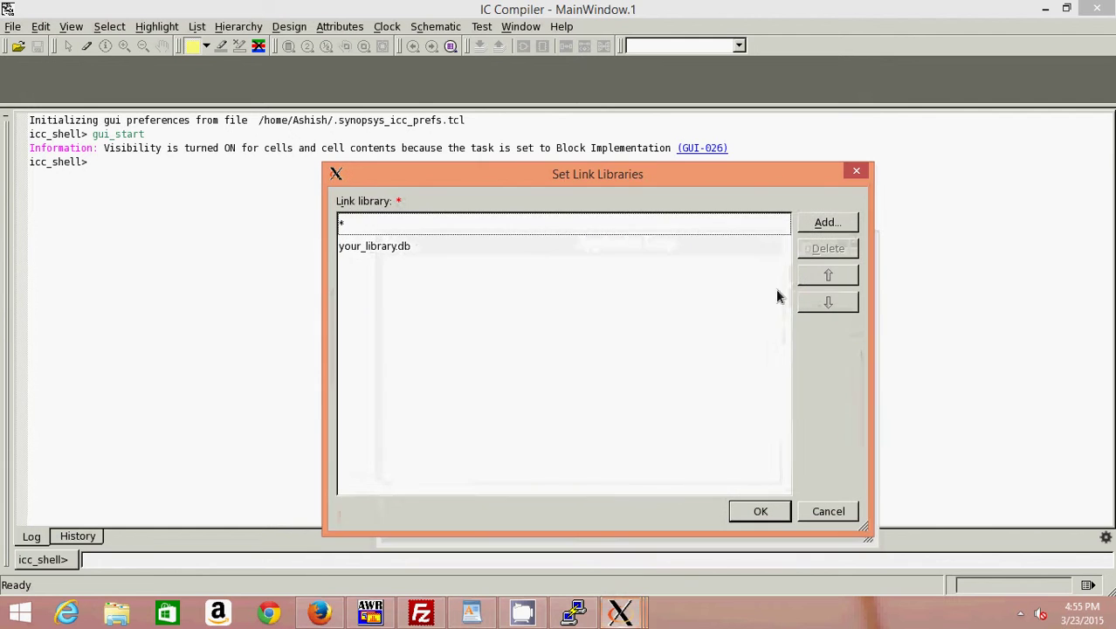
{"action": "left_click", "coordinate": [570, 246]}
{"action": "left_click", "coordinate": [824, 249]}
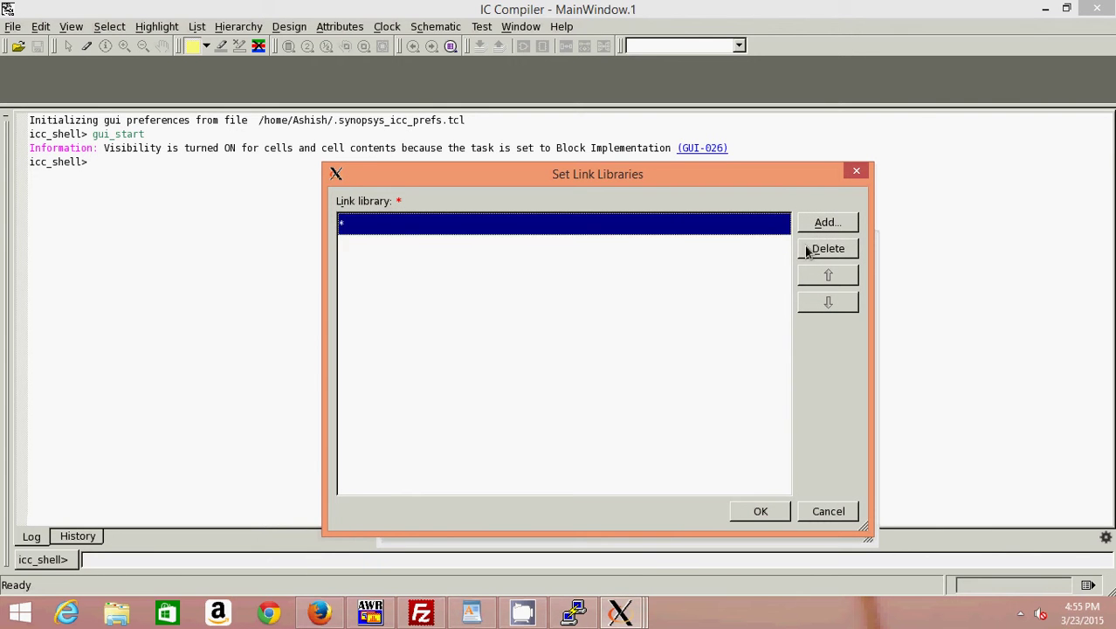
{"action": "left_click", "coordinate": [808, 250]}
Step: Add saed90nm_typ_ht.db from the home directory's icc/ref/models folder as the link library
{"action": "left_click", "coordinate": [811, 223]}
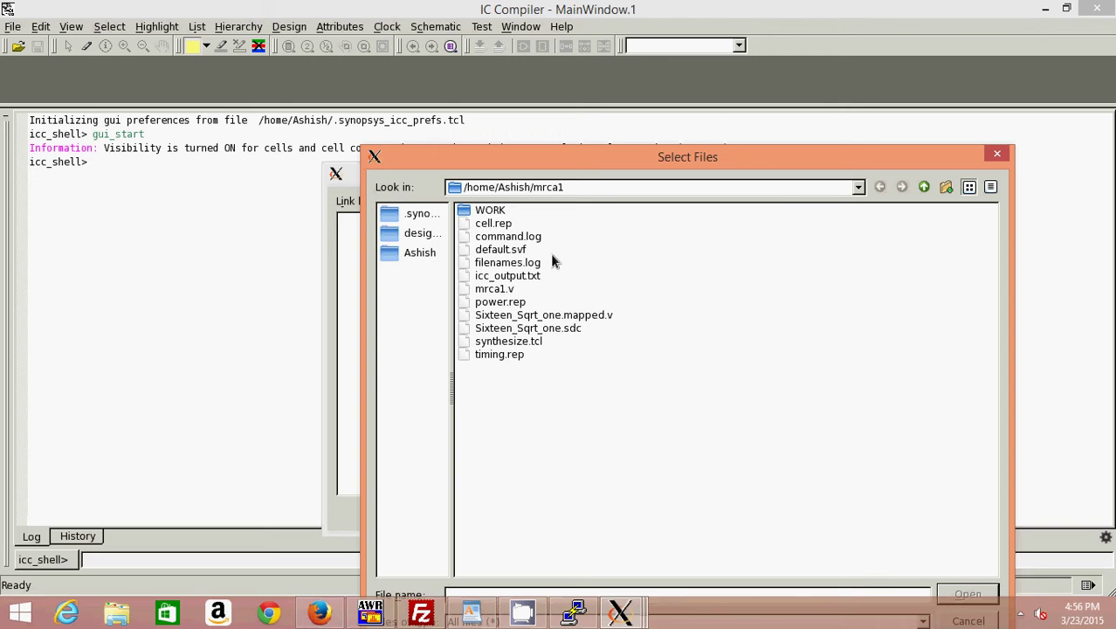
{"action": "left_click", "coordinate": [418, 253]}
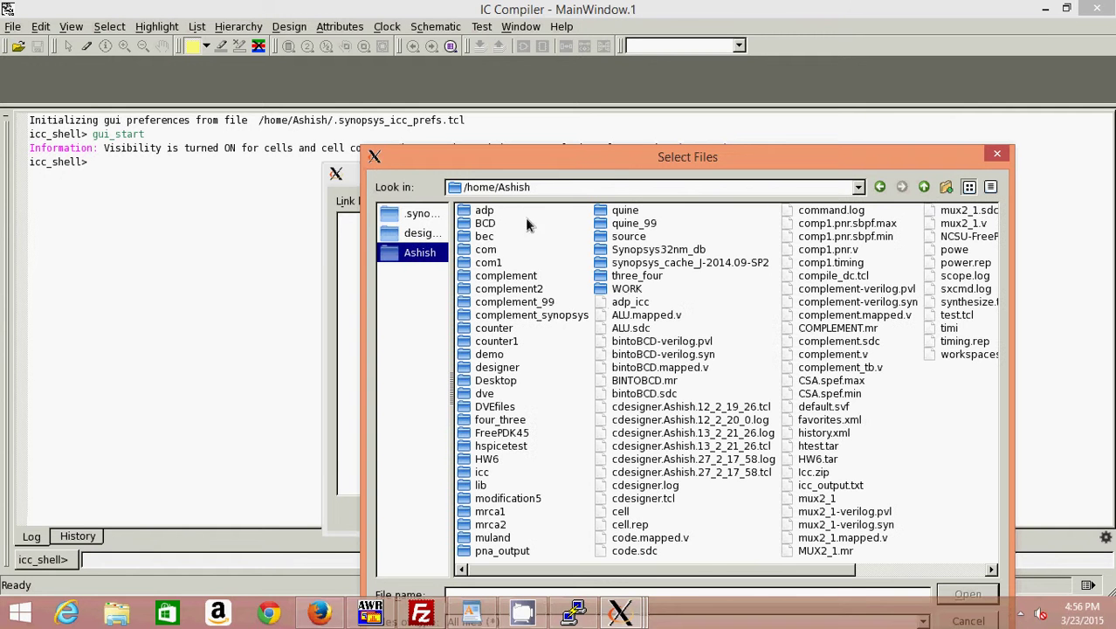
{"action": "left_click", "coordinate": [486, 473]}
{"action": "double_click", "coordinate": [486, 472]}
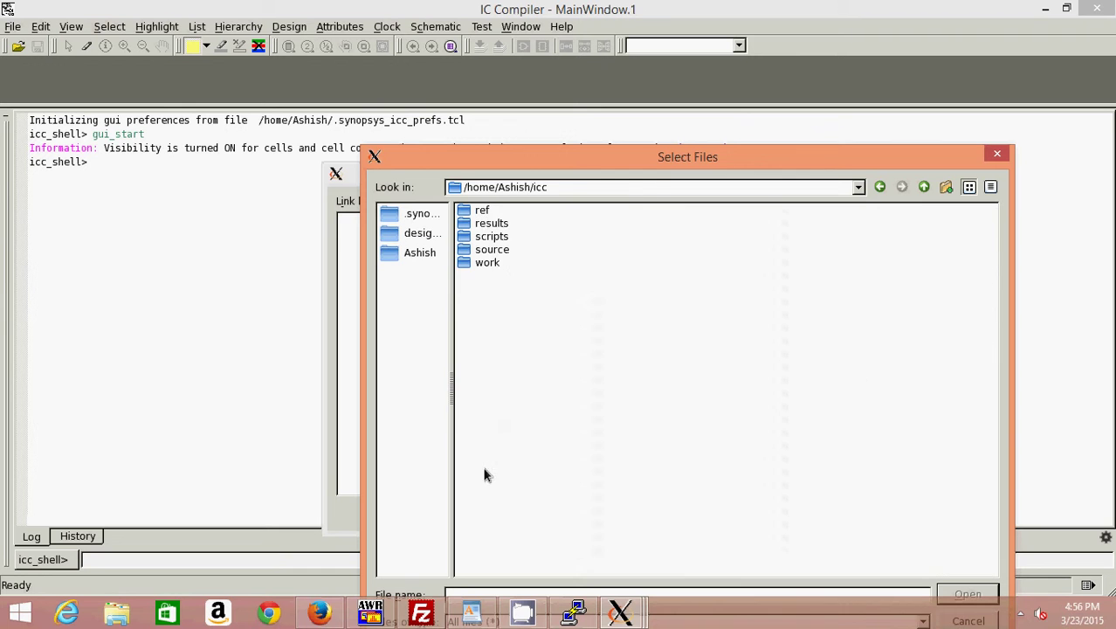
{"action": "double_click", "coordinate": [483, 211]}
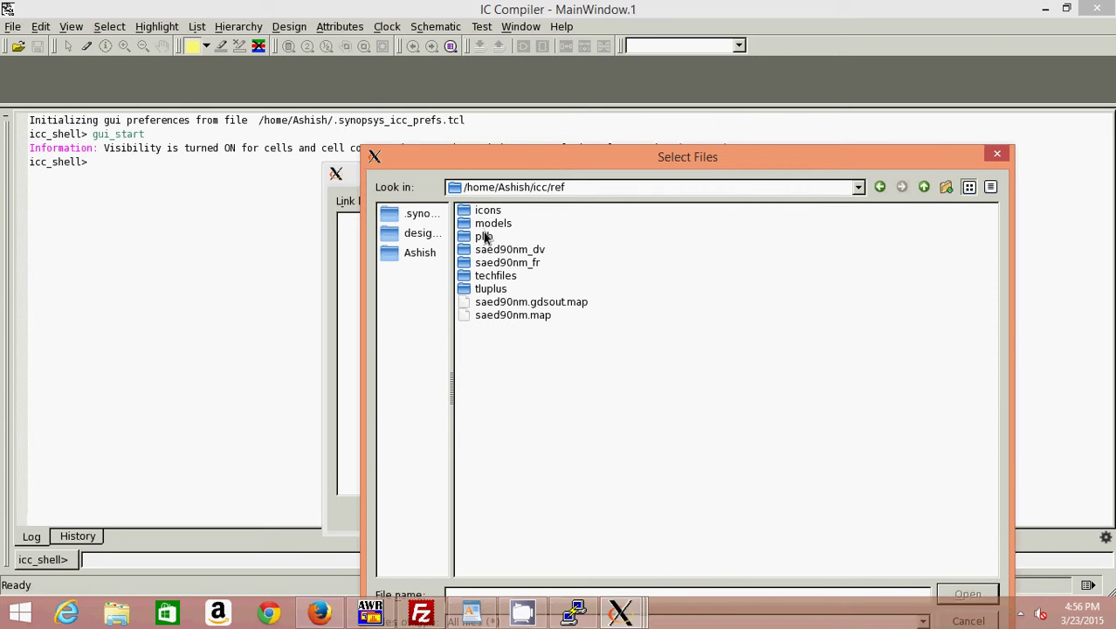
{"action": "double_click", "coordinate": [487, 224]}
{"action": "left_click", "coordinate": [514, 211]}
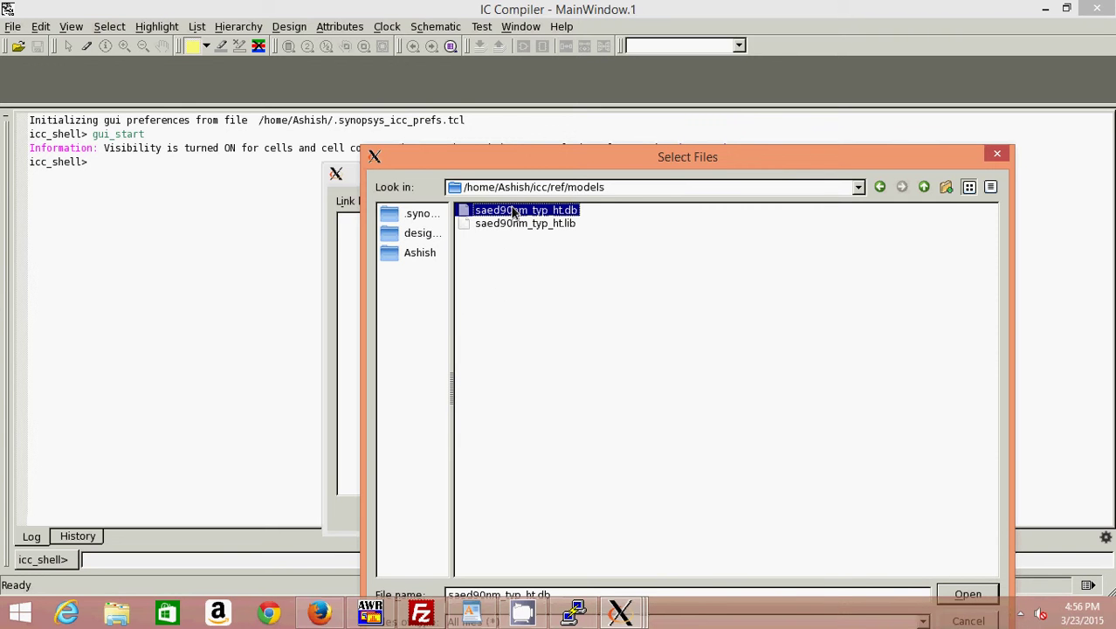
{"action": "left_click_drag", "start_coordinate": [664, 161], "coordinate": [626, 66]}
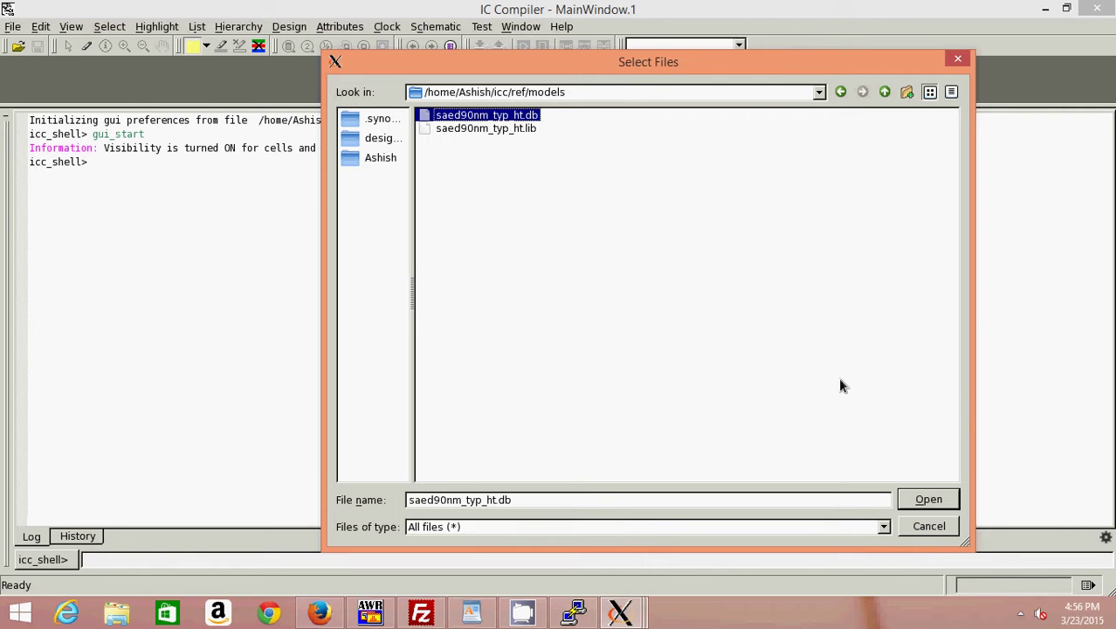
{"action": "left_click", "coordinate": [930, 501]}
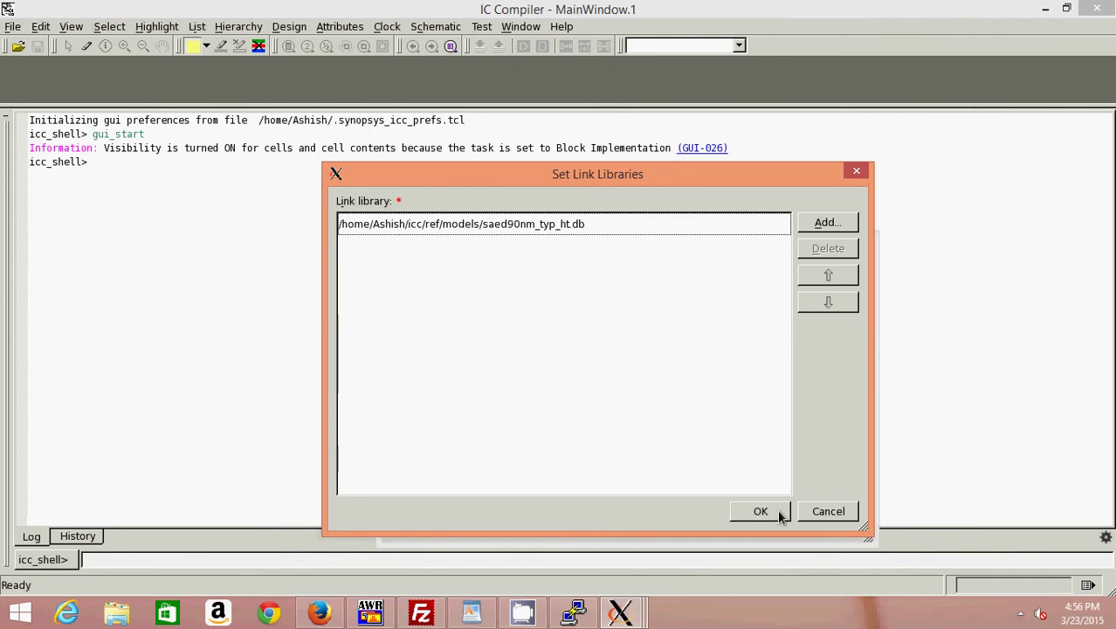
{"action": "left_click", "coordinate": [773, 516]}
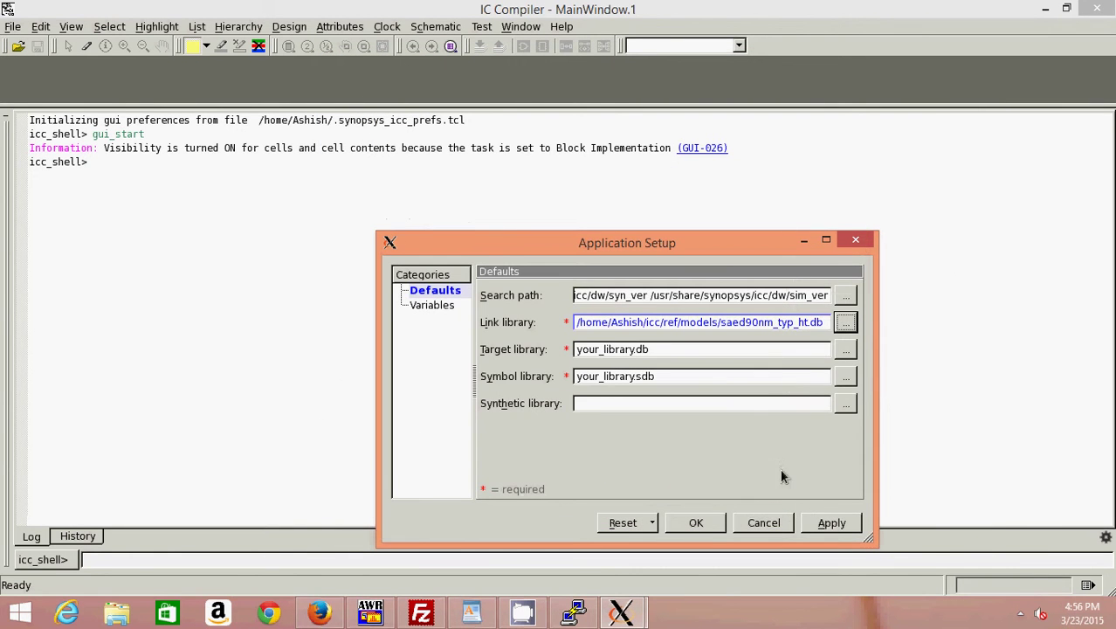
Step: Replace the target library your_library.db with saed90nm_typ_ht.db from the icc/ref/models folder
{"action": "left_click", "coordinate": [845, 349]}
{"action": "left_click", "coordinate": [710, 310]}
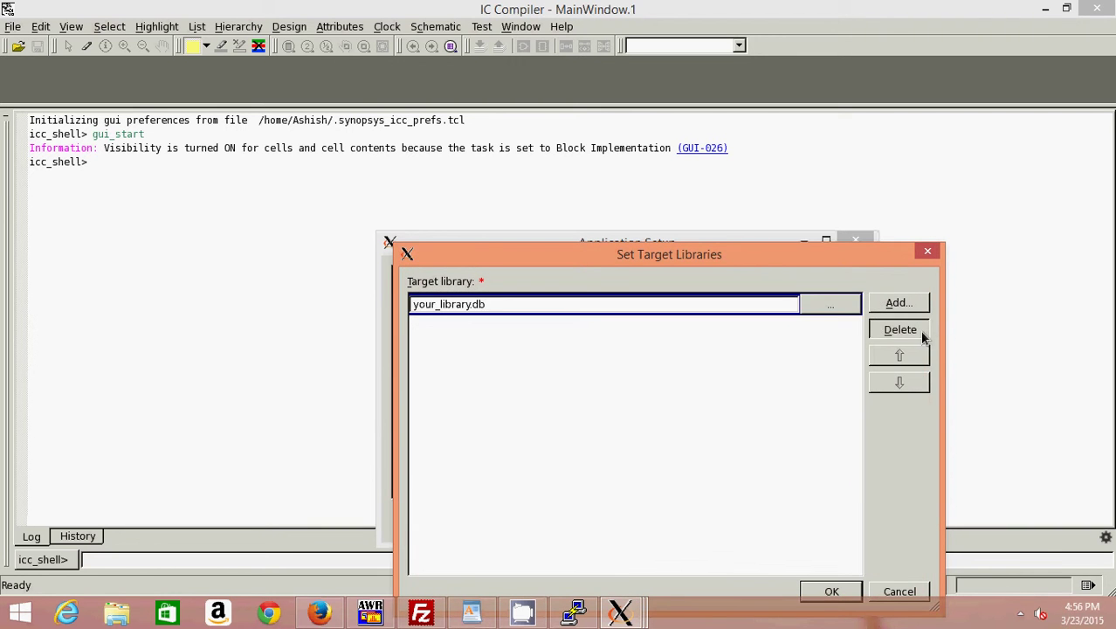
{"action": "left_click", "coordinate": [898, 328]}
{"action": "left_click", "coordinate": [900, 303]}
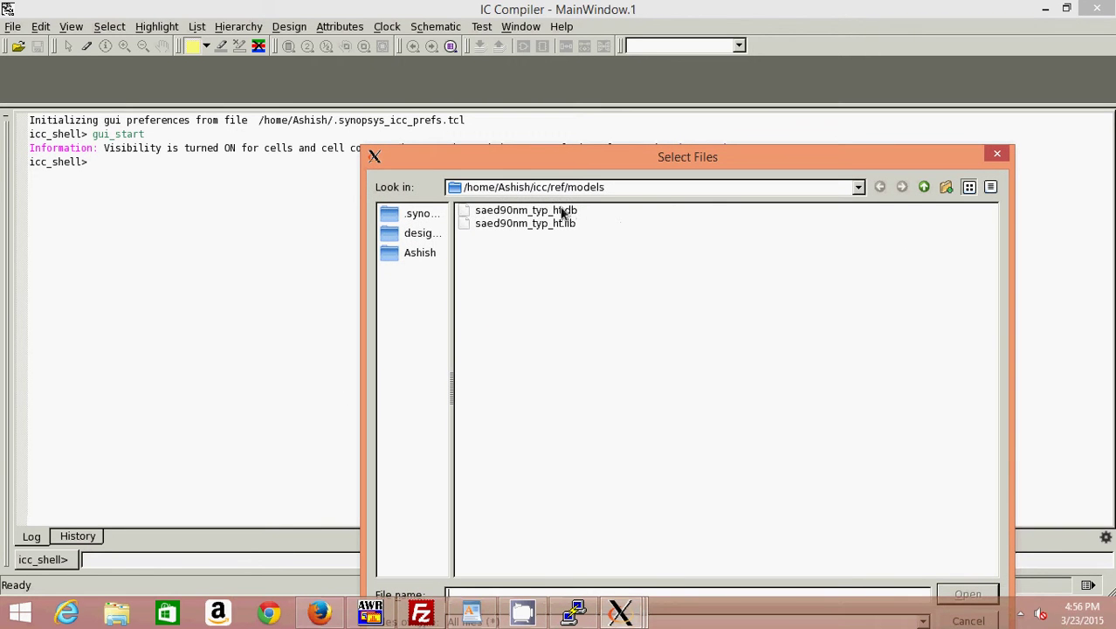
{"action": "left_click", "coordinate": [564, 210]}
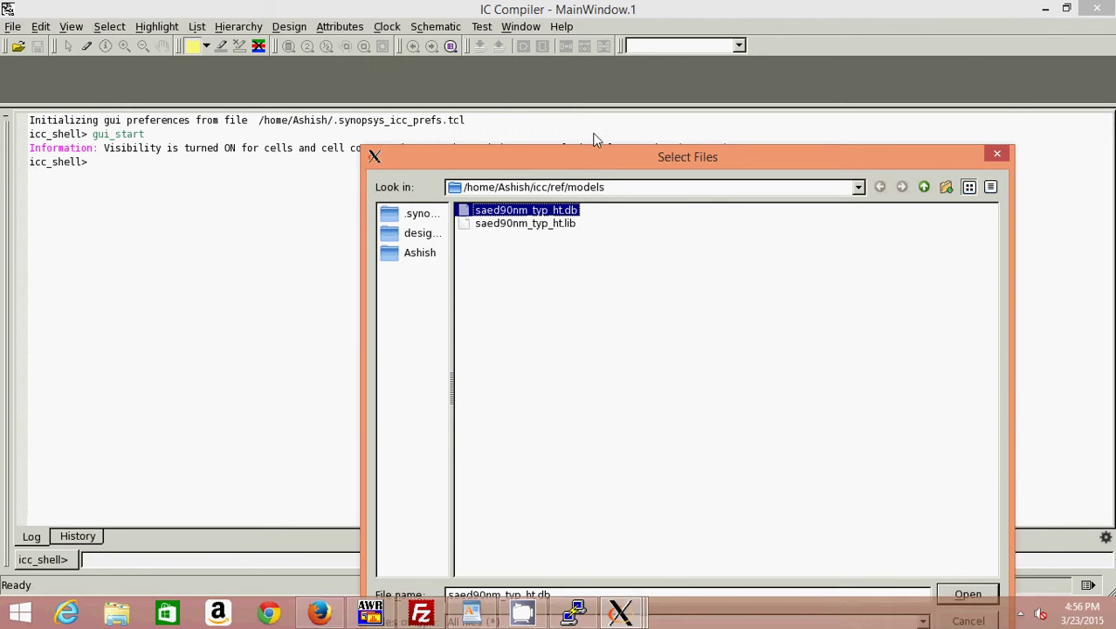
{"action": "left_click", "coordinate": [943, 488]}
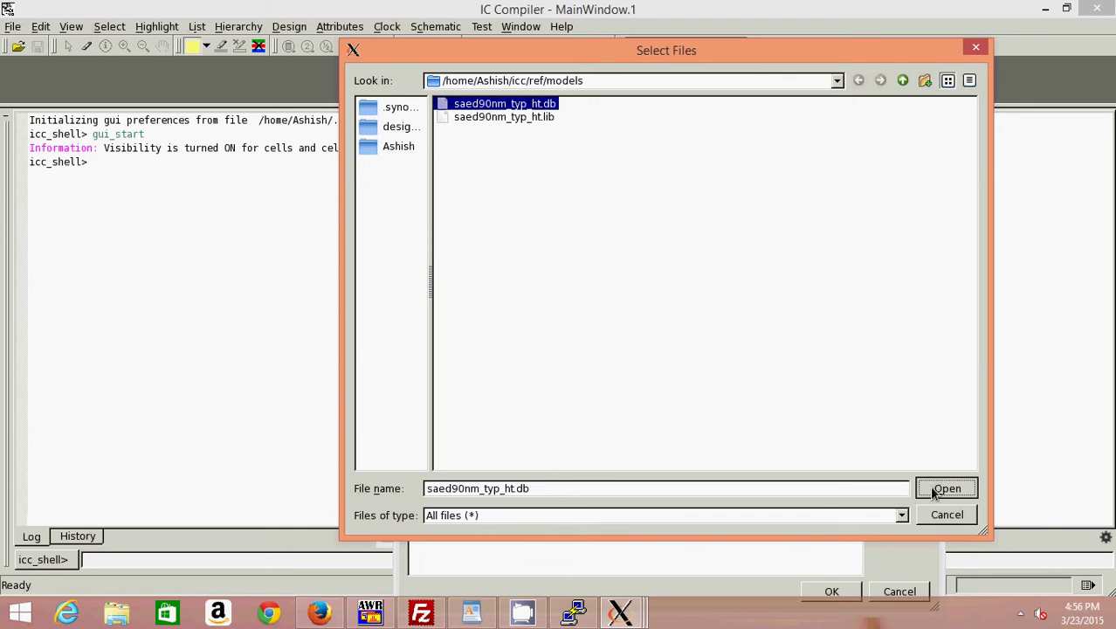
{"action": "left_click", "coordinate": [832, 592]}
Step: Replace the symbol library your_library.sdb with saed90nm_typ_ht.db from icc/ref/models and accept the application setup
{"action": "left_click", "coordinate": [854, 377]}
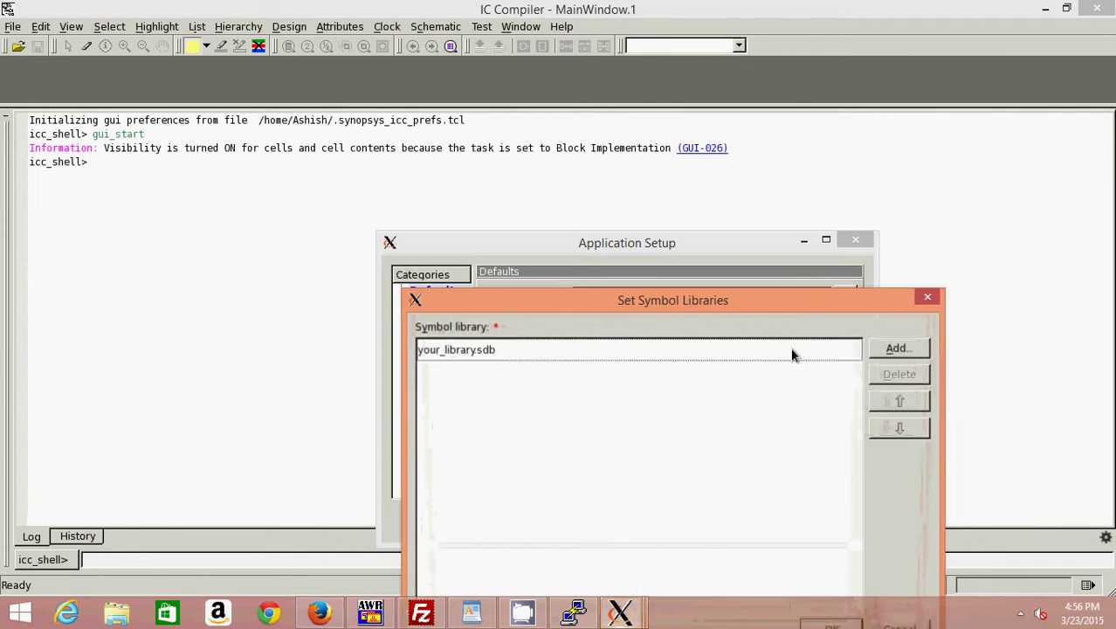
{"action": "left_click", "coordinate": [605, 349]}
{"action": "left_click", "coordinate": [873, 377]}
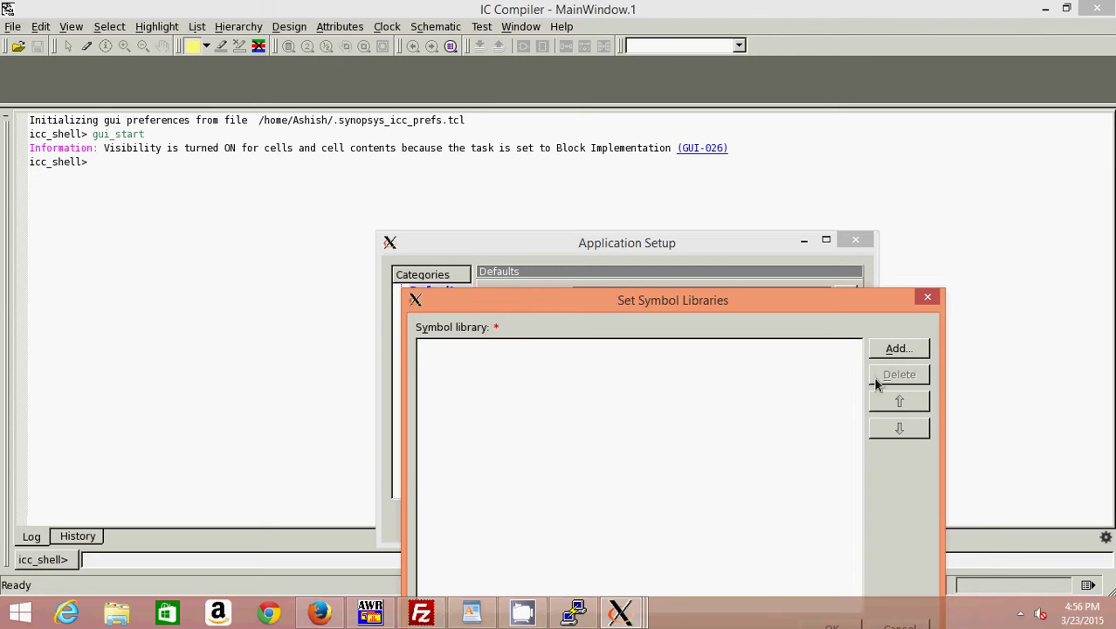
{"action": "left_click", "coordinate": [884, 349]}
{"action": "left_click", "coordinate": [568, 212]}
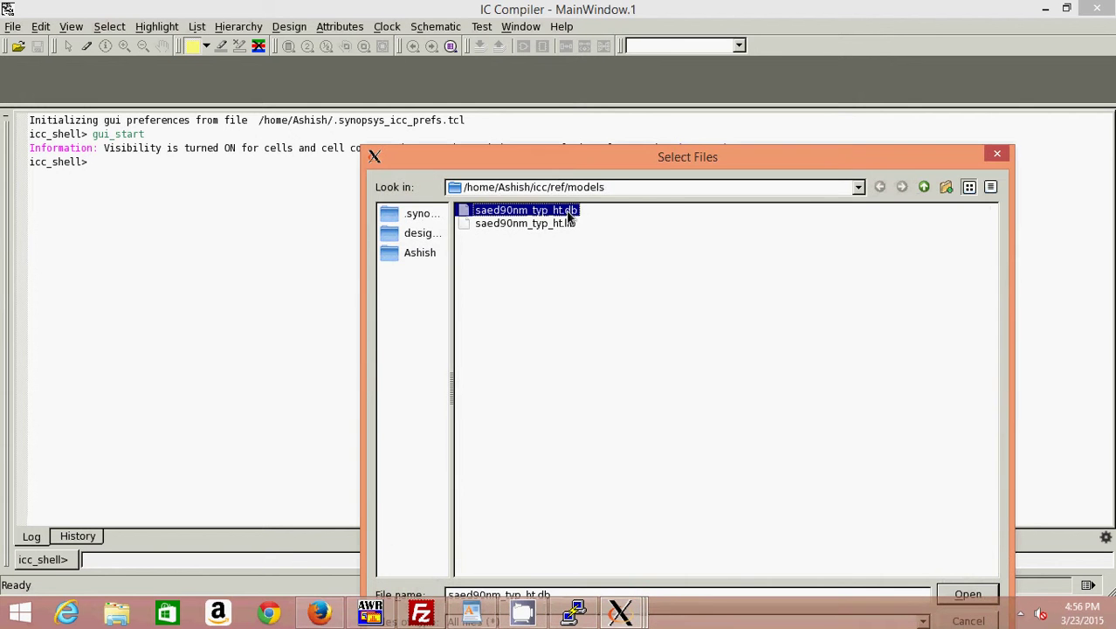
{"action": "left_click_drag", "start_coordinate": [629, 169], "coordinate": [610, 79]}
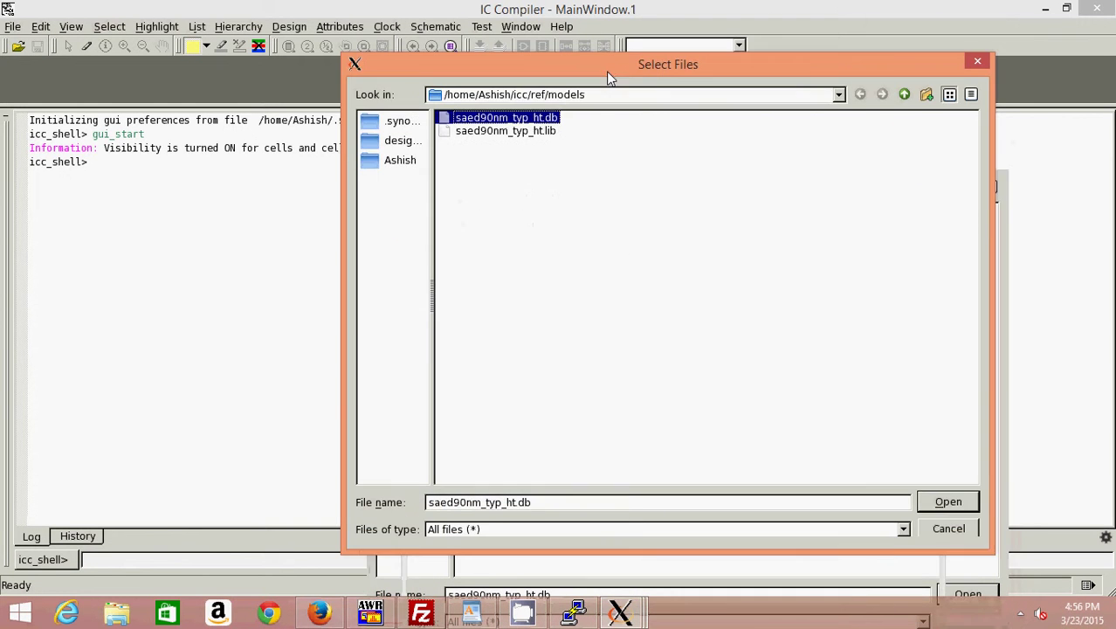
{"action": "left_click", "coordinate": [944, 502]}
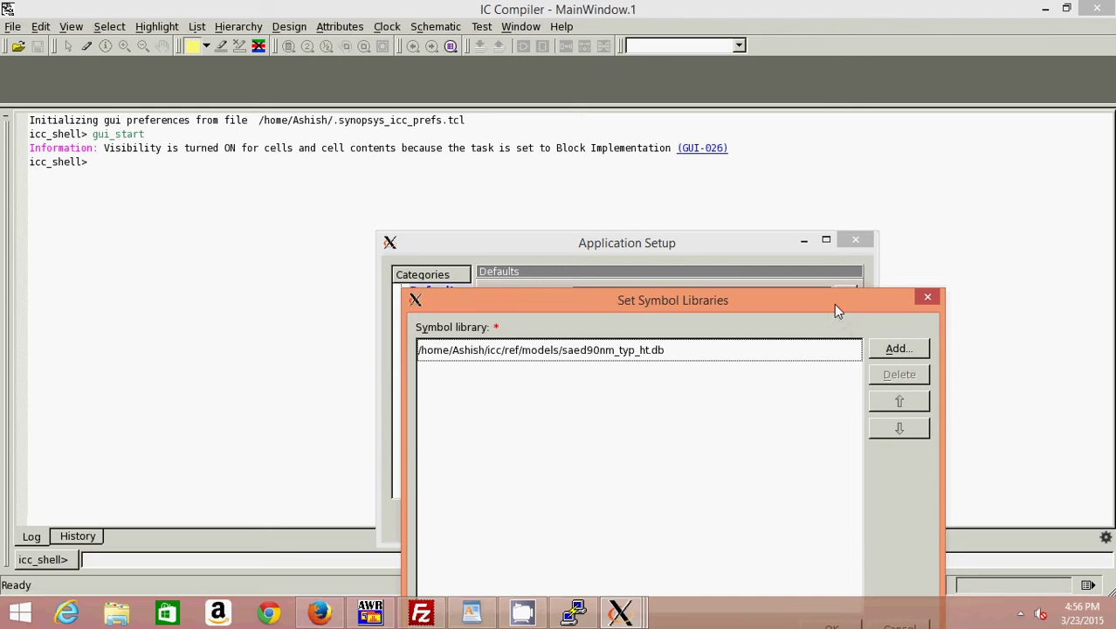
{"action": "left_click_drag", "start_coordinate": [834, 304], "coordinate": [817, 189]}
{"action": "left_click", "coordinate": [820, 521]}
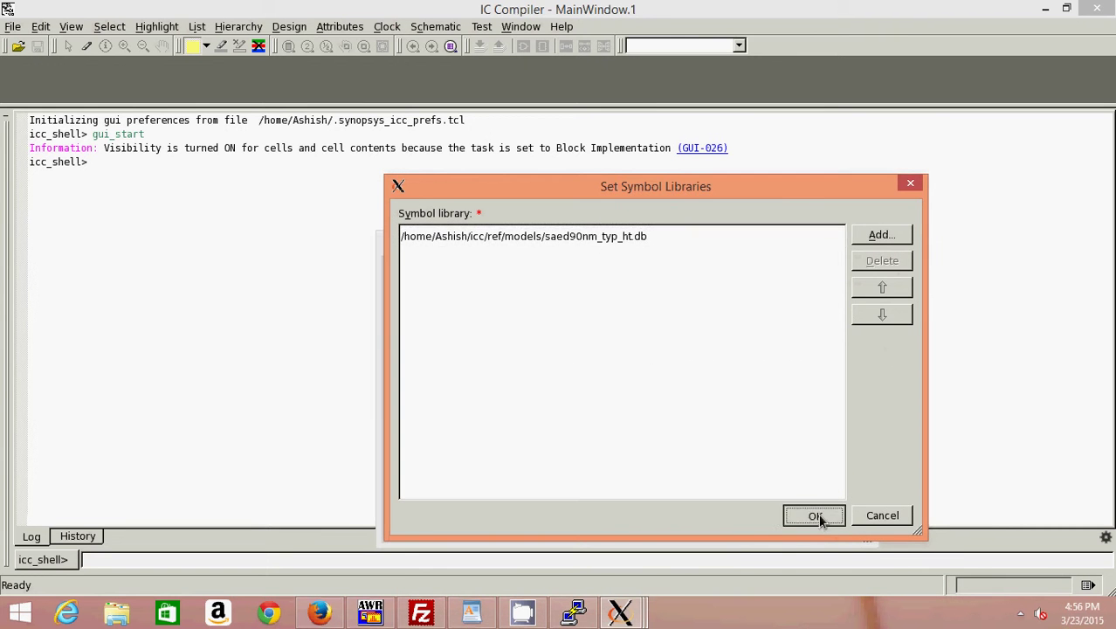
{"action": "left_click", "coordinate": [694, 522]}
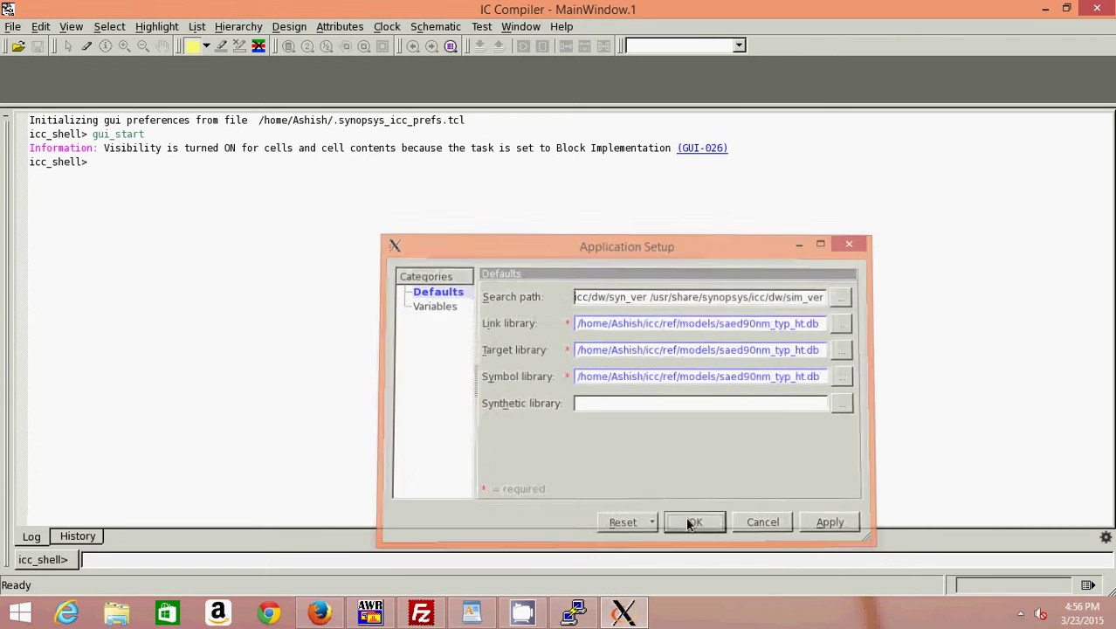
Step: Start creating a new library with the home directory's mrca1 folder as its path and mrca as its name
{"action": "left_click", "coordinate": [14, 26]}
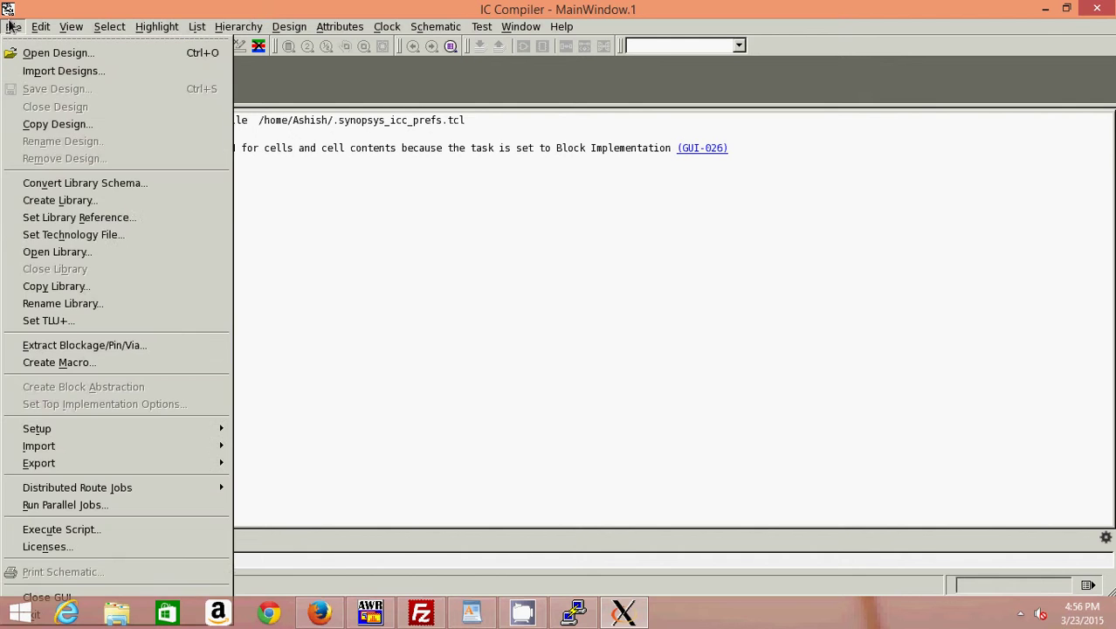
{"action": "left_click", "coordinate": [40, 201]}
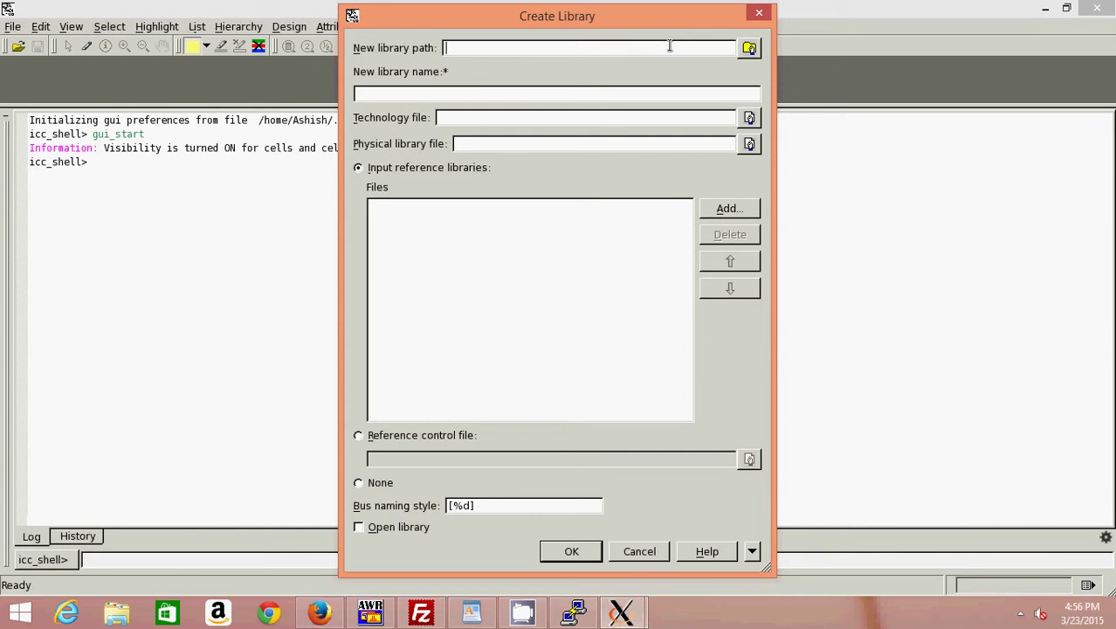
{"action": "left_click", "coordinate": [750, 48]}
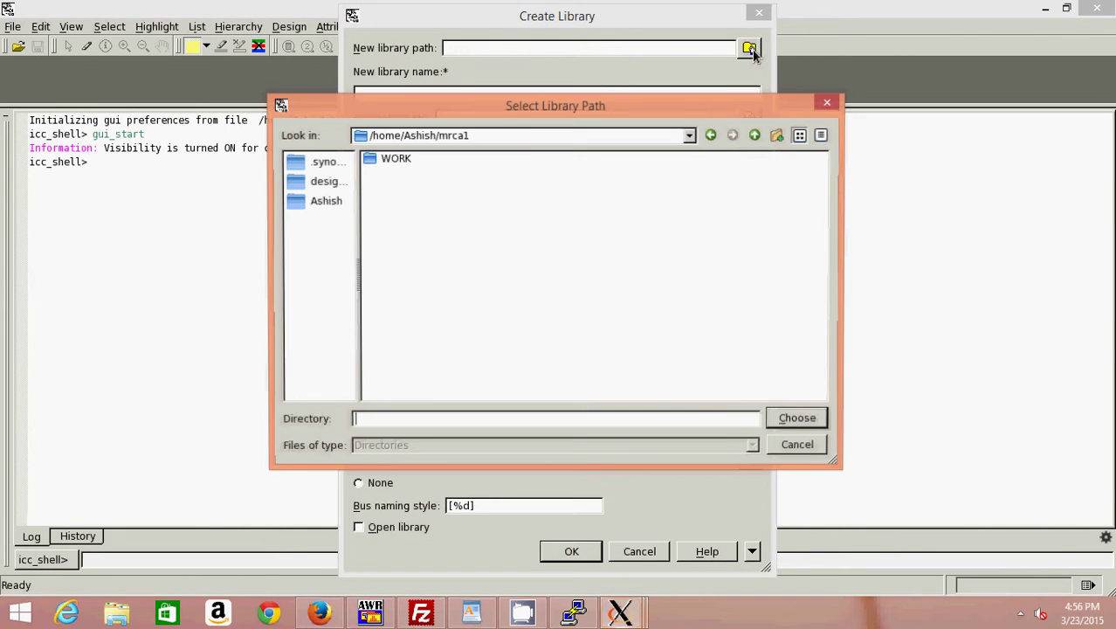
{"action": "left_click", "coordinate": [308, 203]}
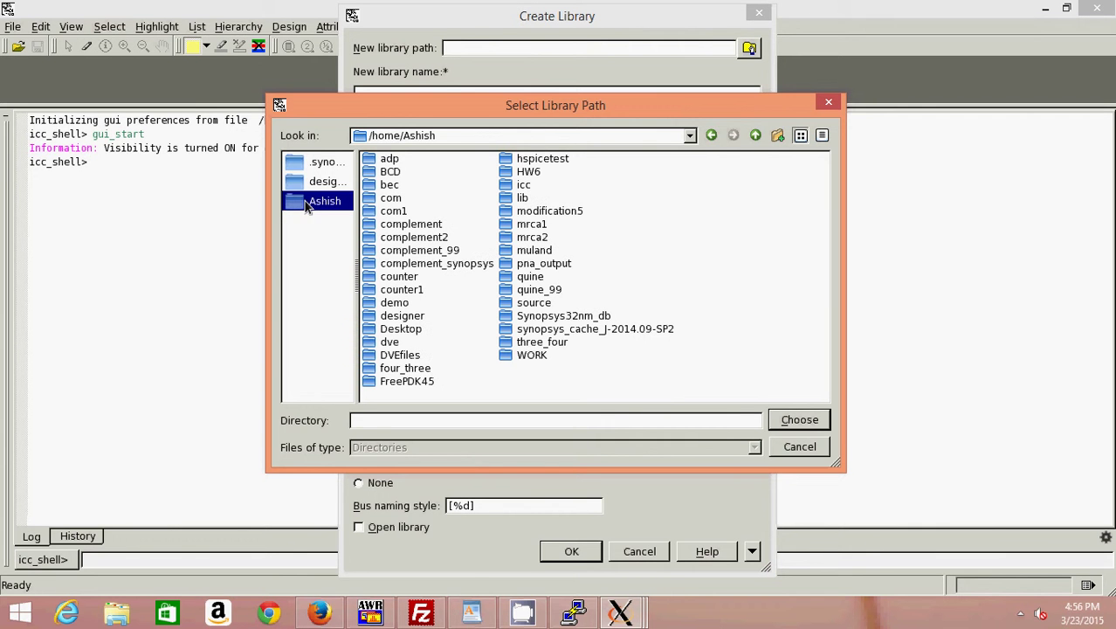
{"action": "left_click", "coordinate": [536, 226]}
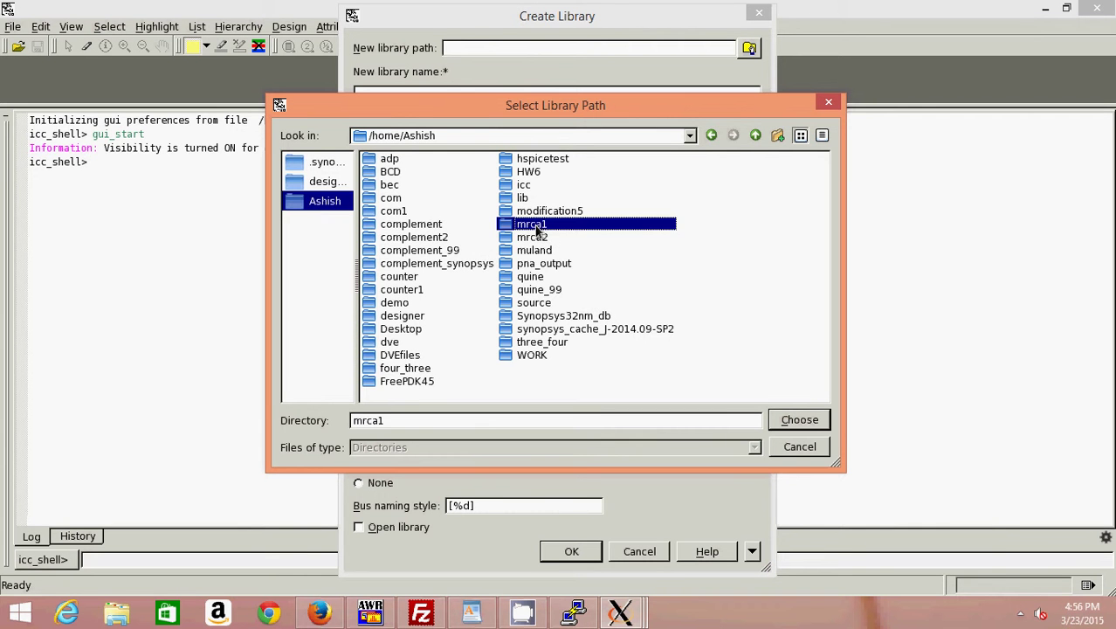
{"action": "left_click", "coordinate": [808, 417]}
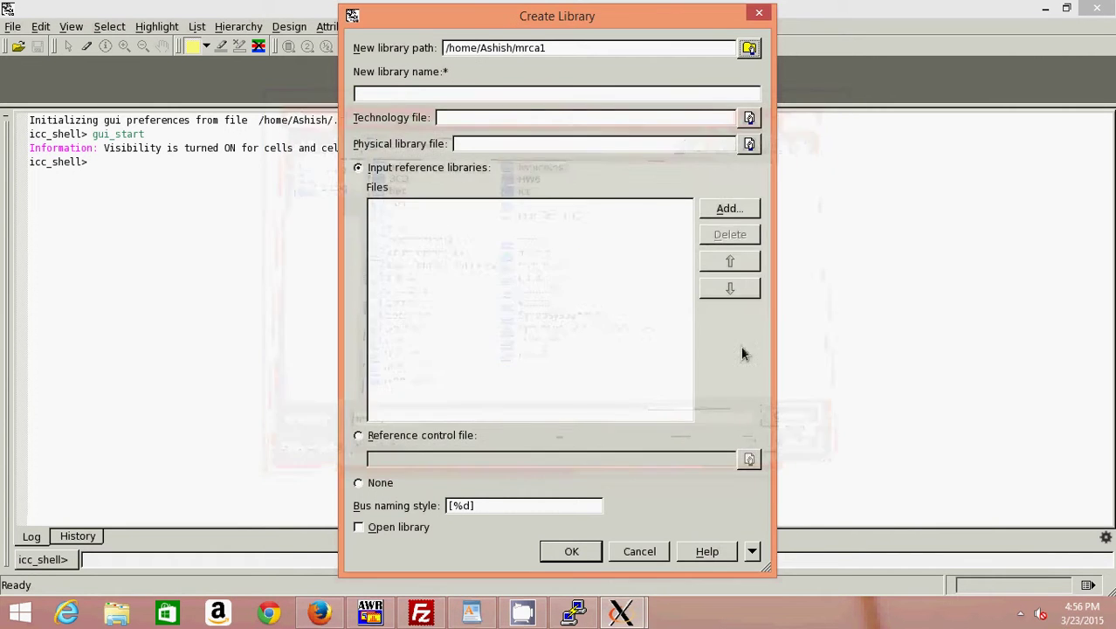
{"action": "left_click", "coordinate": [598, 93]}
{"action": "type", "text": "mrca"}
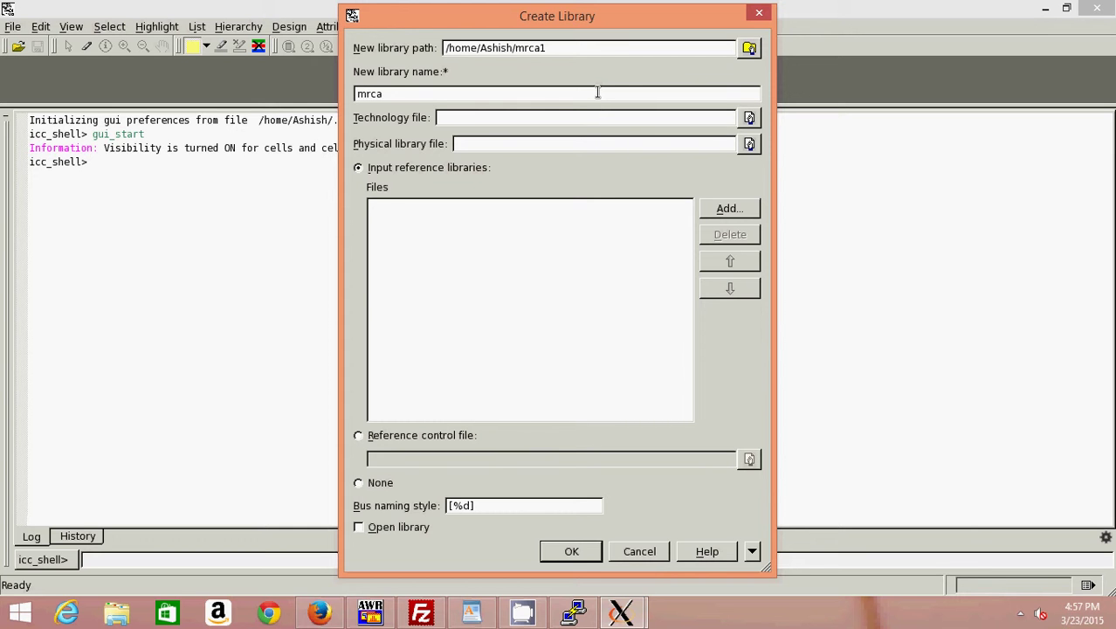
Step: Set saed90nm_icc_1p9m.tf from the home directory's icc/ref/techfiles folder as the new library's technology file
{"action": "left_click", "coordinate": [756, 120]}
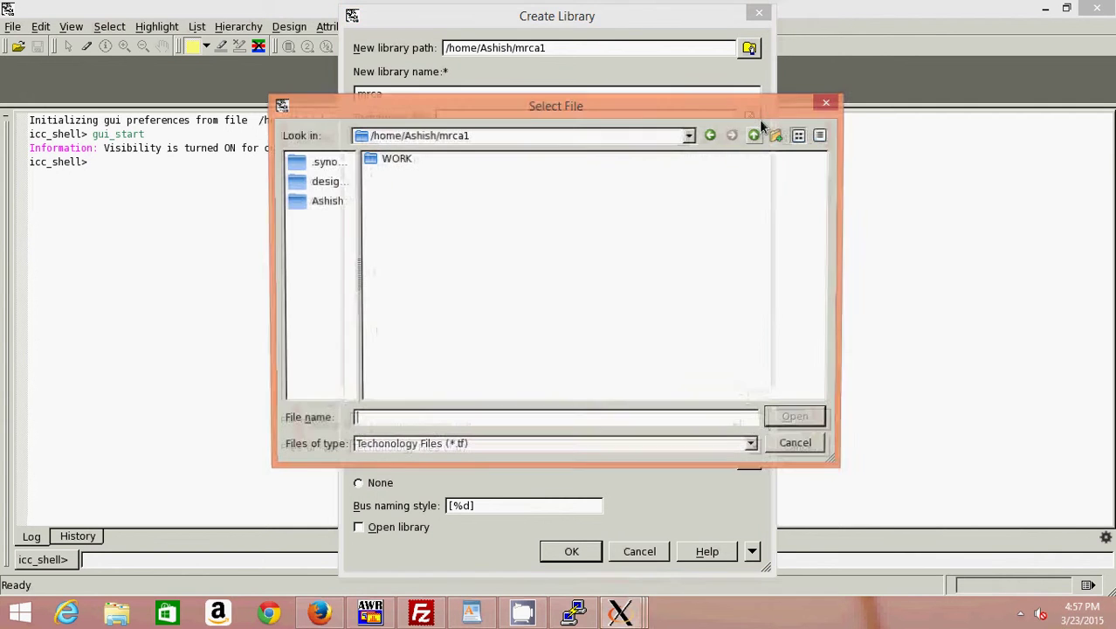
{"action": "left_click", "coordinate": [325, 201]}
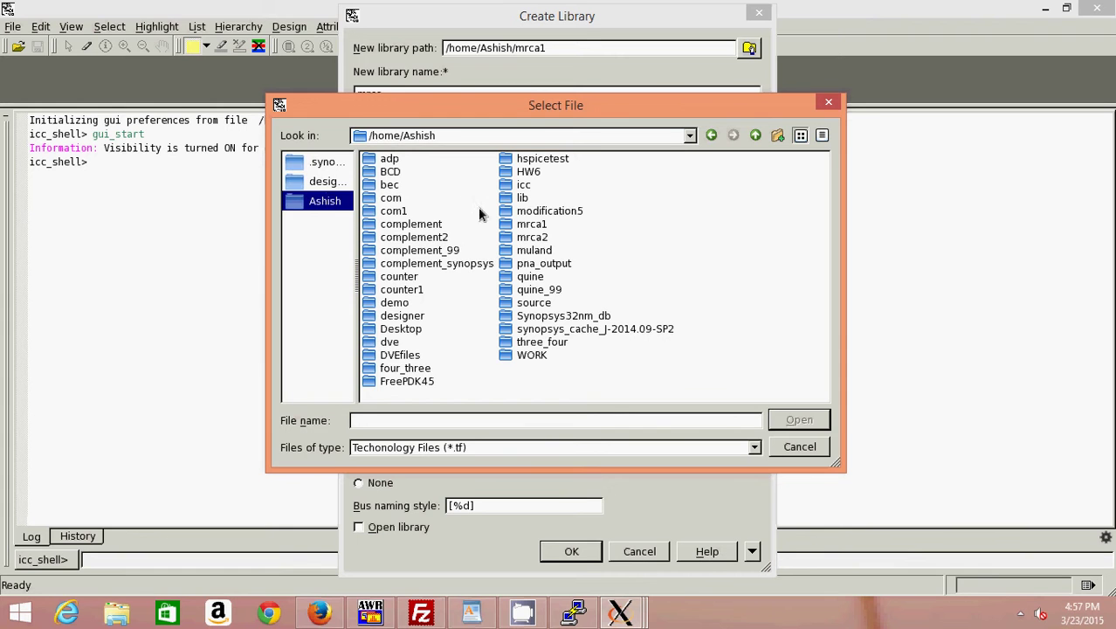
{"action": "double_click", "coordinate": [524, 185]}
{"action": "double_click", "coordinate": [387, 158]}
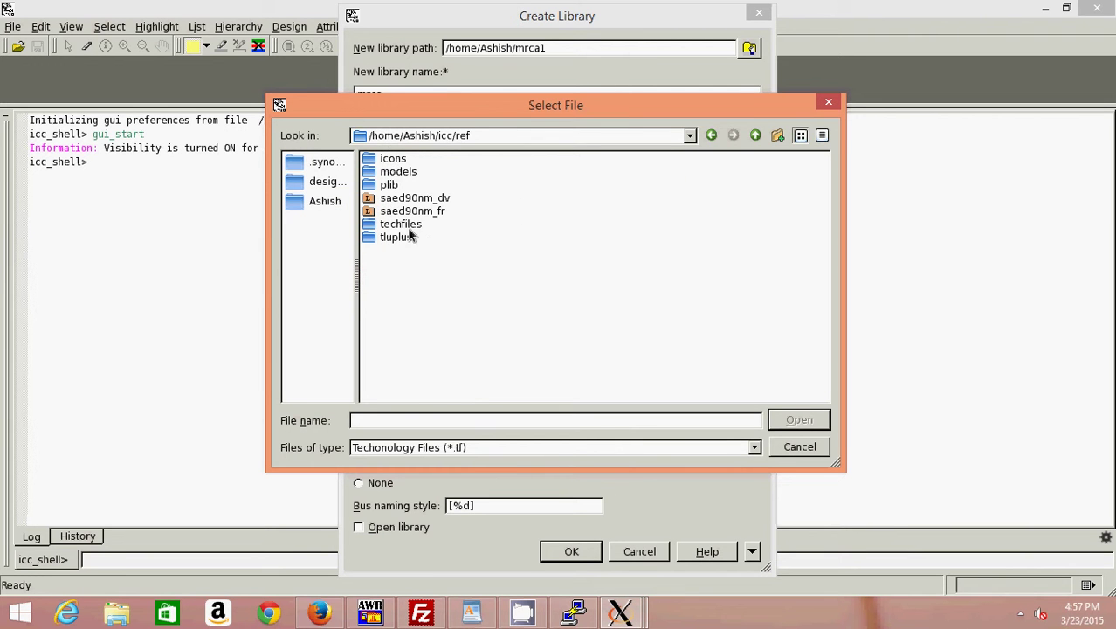
{"action": "double_click", "coordinate": [408, 225]}
{"action": "left_click", "coordinate": [433, 172]}
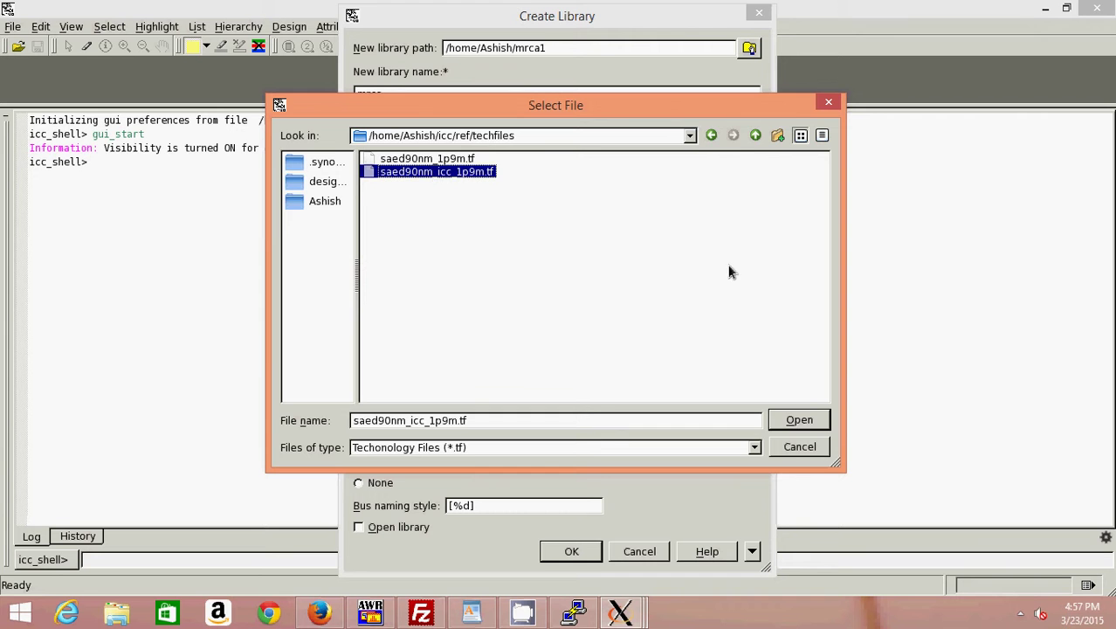
{"action": "left_click", "coordinate": [804, 430]}
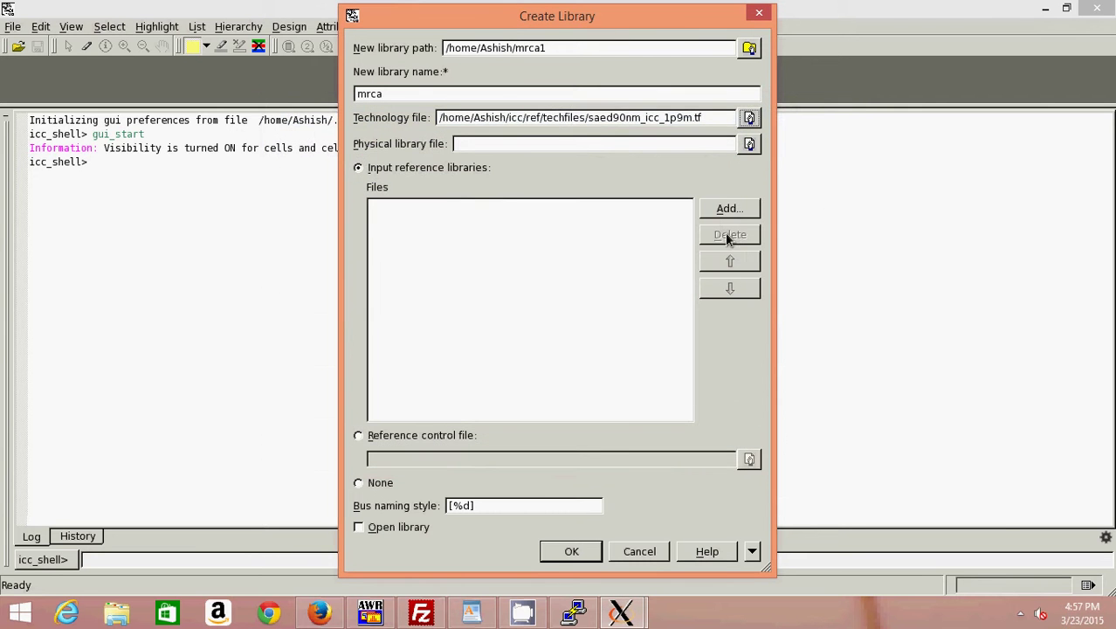
Step: Add the saed90nm_fr folder from icc/ref as an input reference library and create the mrca library with Open library enabled
{"action": "left_click", "coordinate": [724, 215]}
{"action": "left_click", "coordinate": [417, 253]}
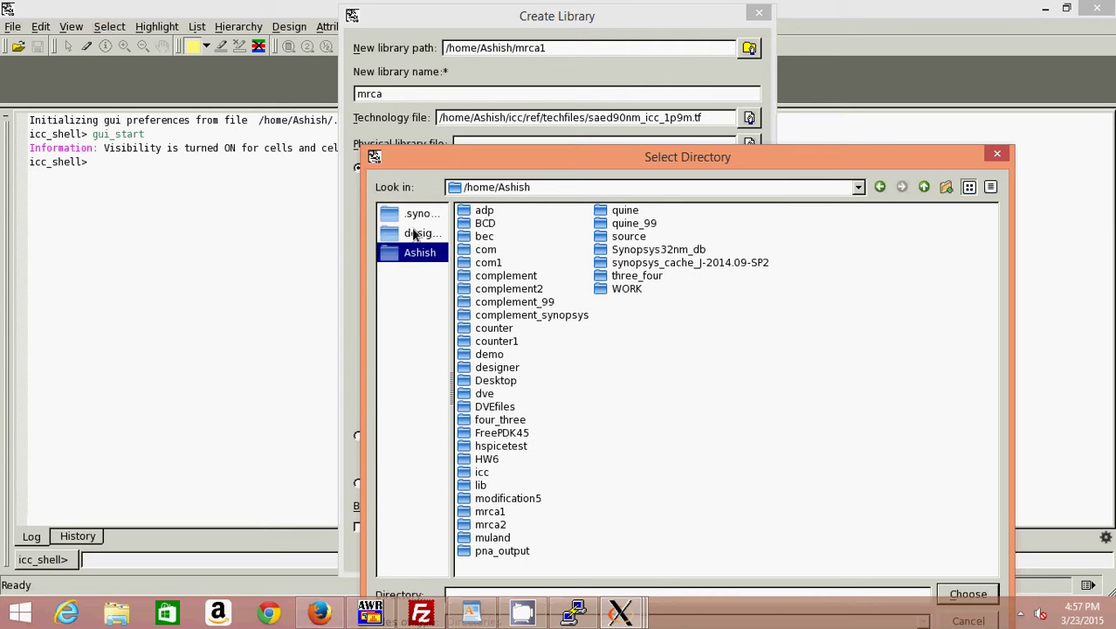
{"action": "double_click", "coordinate": [482, 473]}
{"action": "left_click", "coordinate": [490, 224]}
{"action": "double_click", "coordinate": [490, 224]}
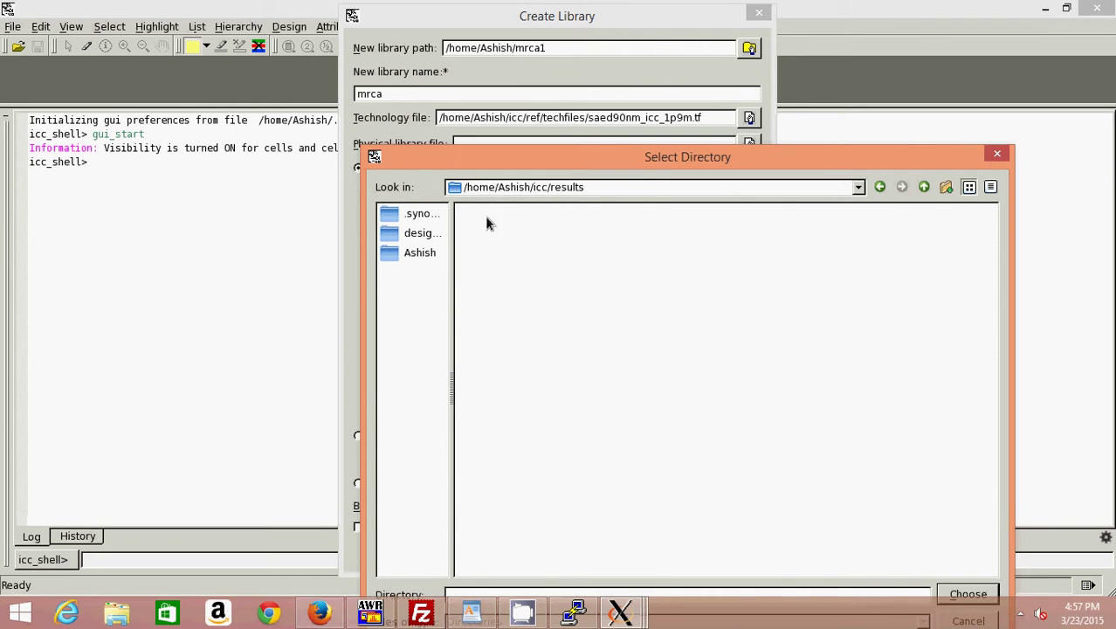
{"action": "left_click", "coordinate": [880, 190]}
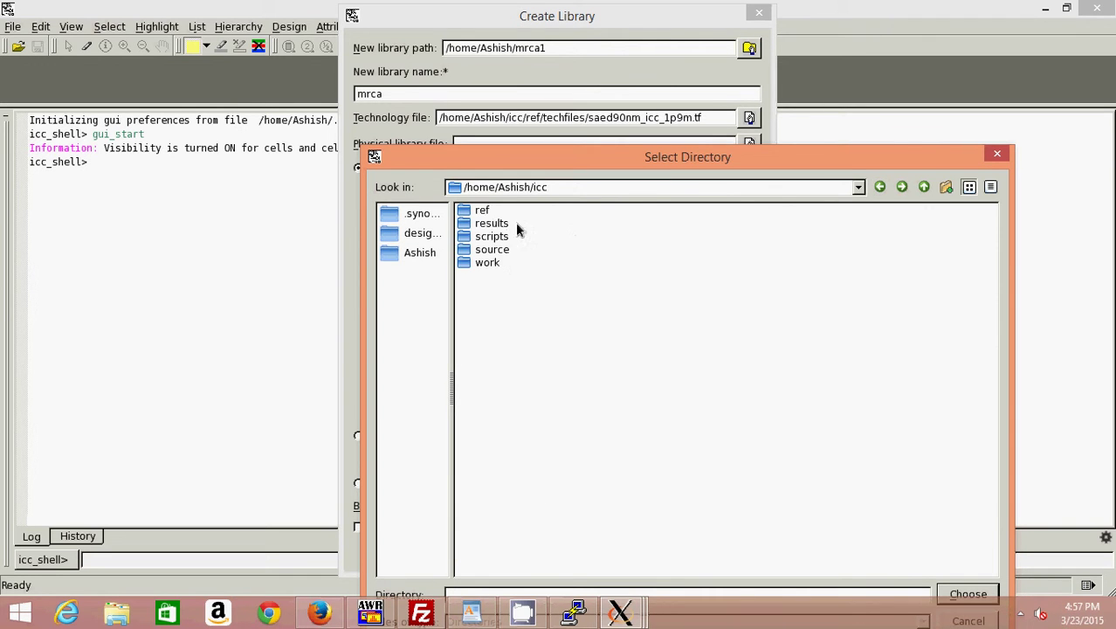
{"action": "double_click", "coordinate": [485, 210]}
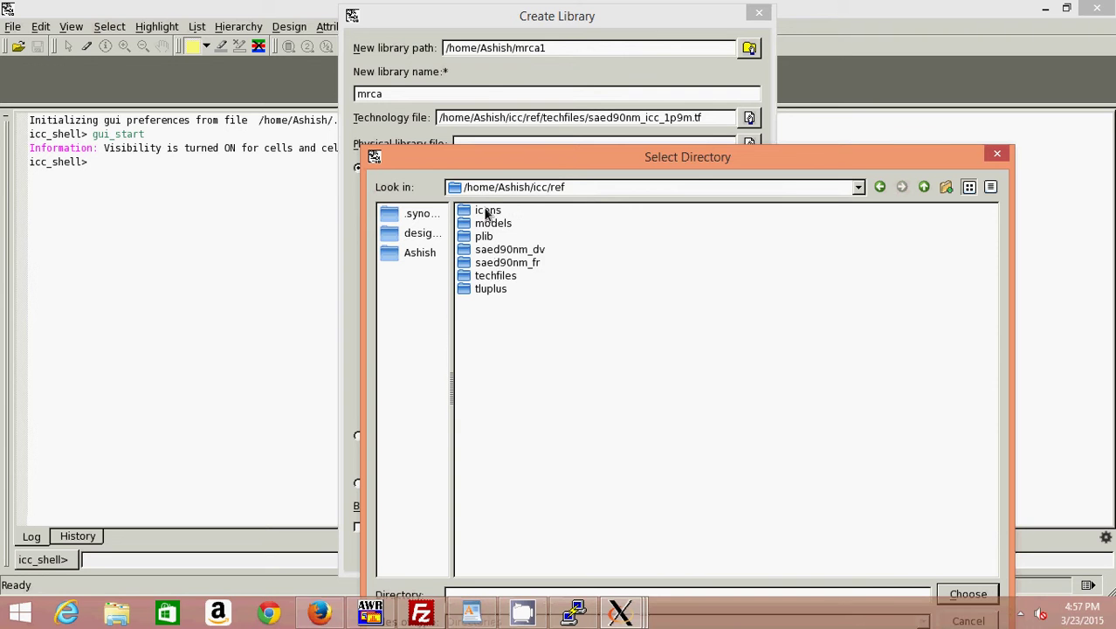
{"action": "left_click", "coordinate": [498, 264]}
{"action": "left_click_drag", "start_coordinate": [689, 157], "coordinate": [675, 21]}
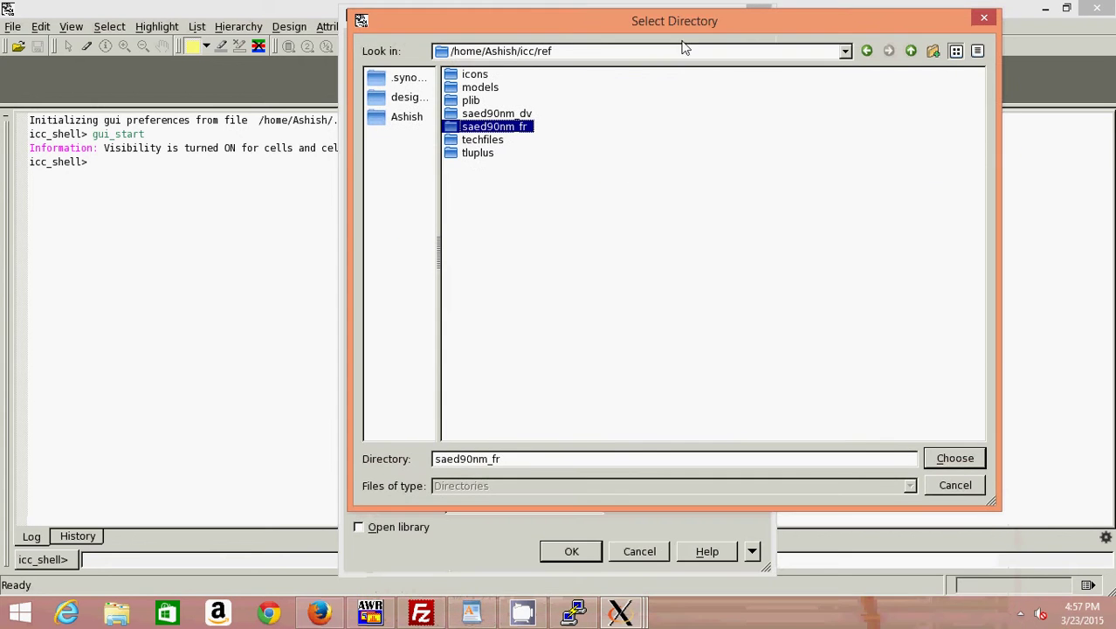
{"action": "left_click", "coordinate": [957, 463]}
{"action": "left_click", "coordinate": [423, 529]}
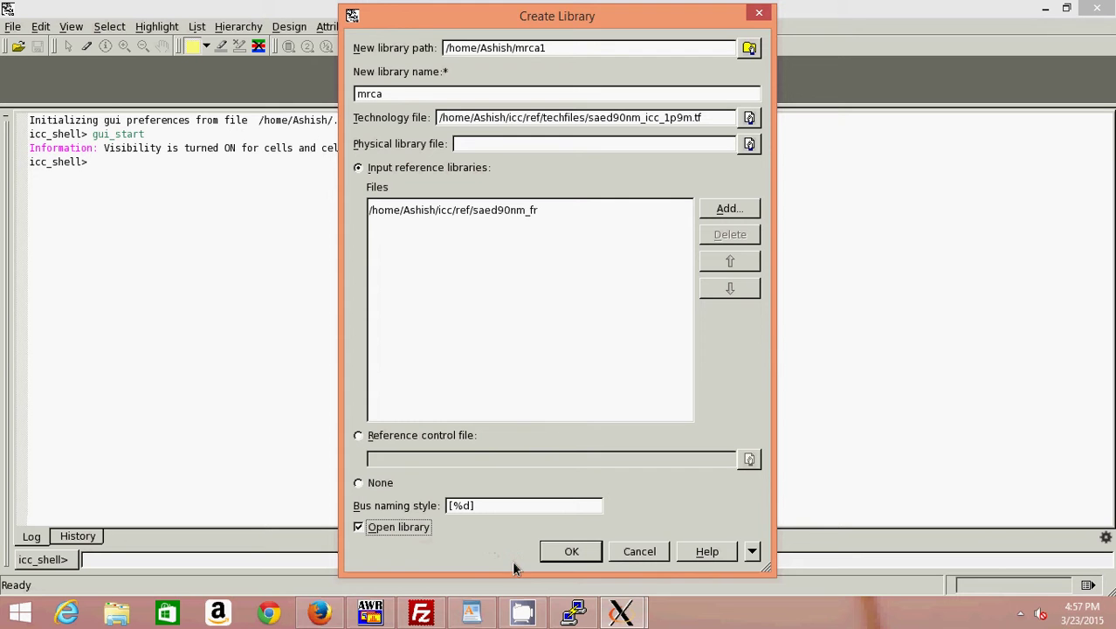
{"action": "left_click", "coordinate": [570, 552]}
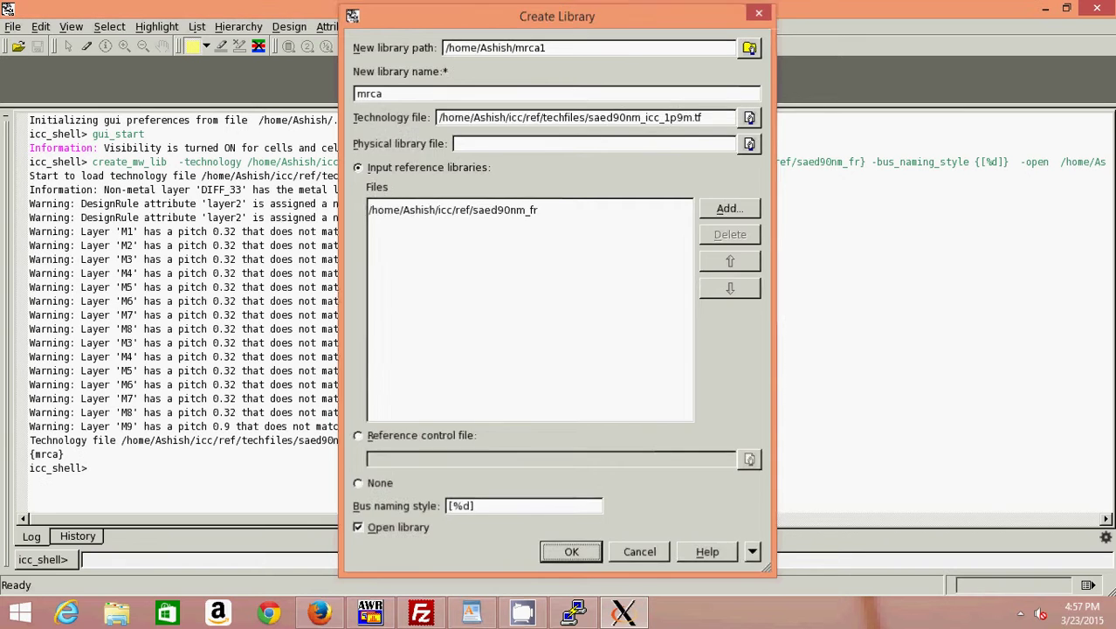
Step: Start the TLU+ setup and set saed90nm_1p9m_1t_Cmax.tluplus from icc/ref/tluplus as the max TLU+ file
{"action": "left_click", "coordinate": [10, 27]}
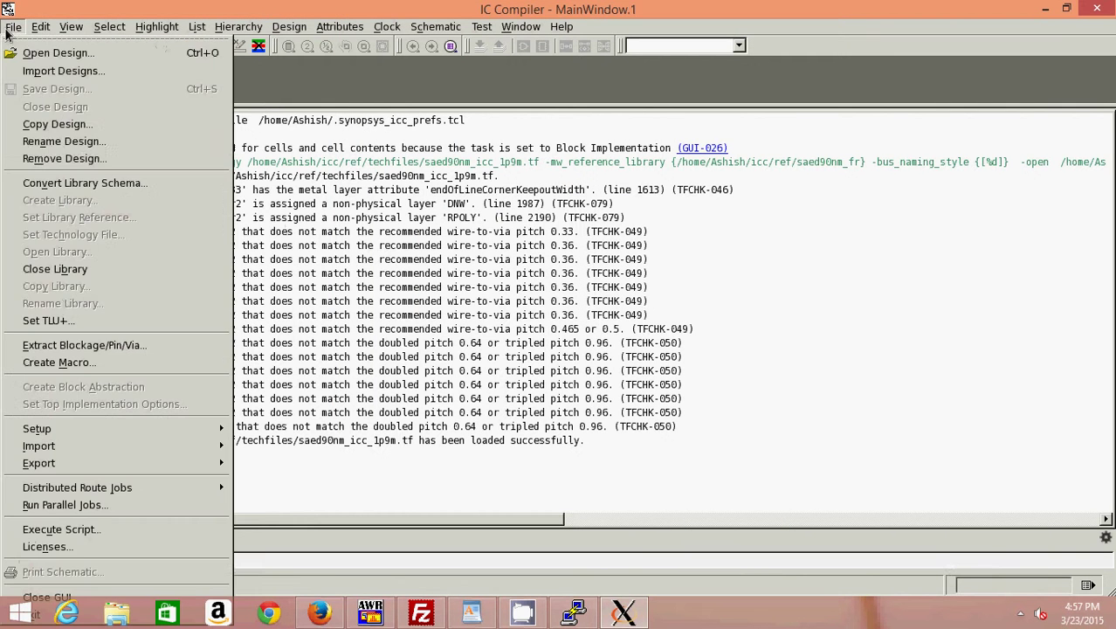
{"action": "left_click", "coordinate": [48, 321]}
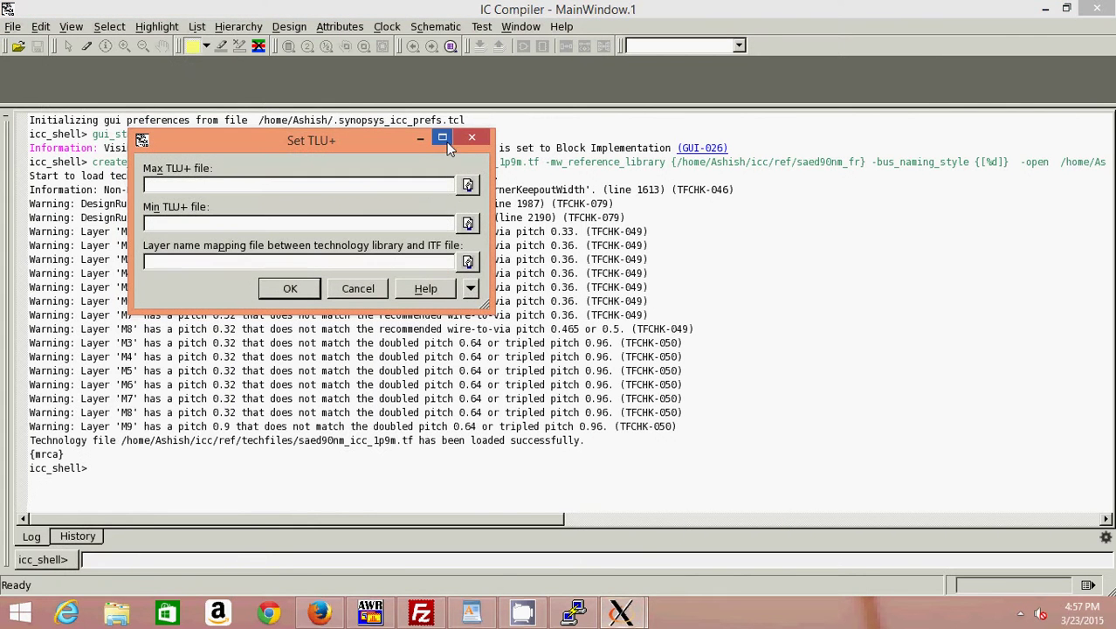
{"action": "left_click", "coordinate": [468, 184]}
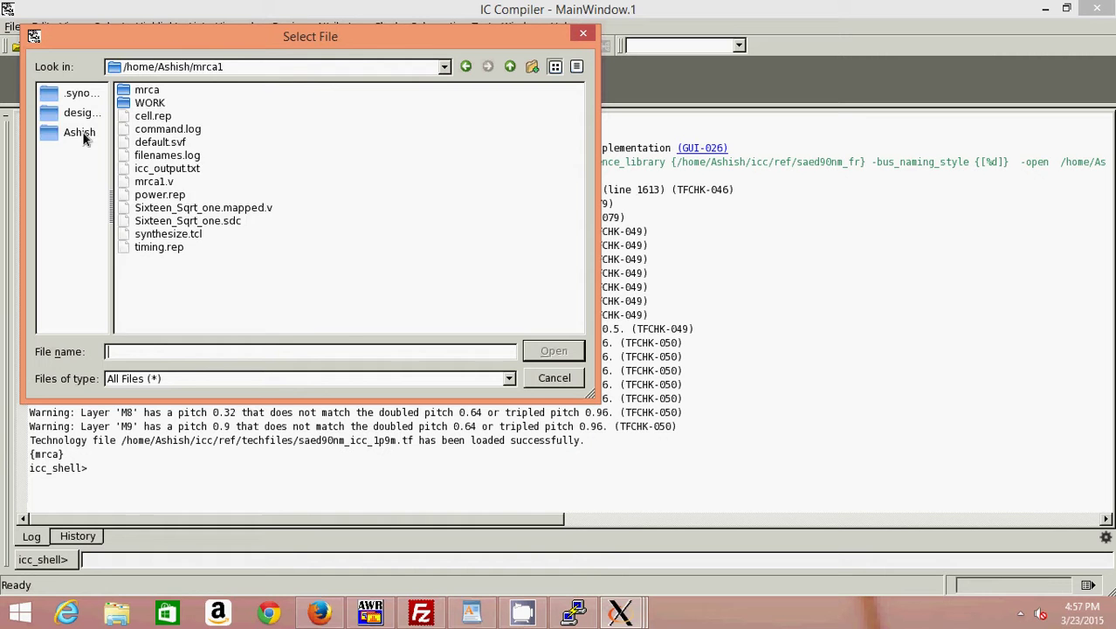
{"action": "left_click", "coordinate": [80, 133]}
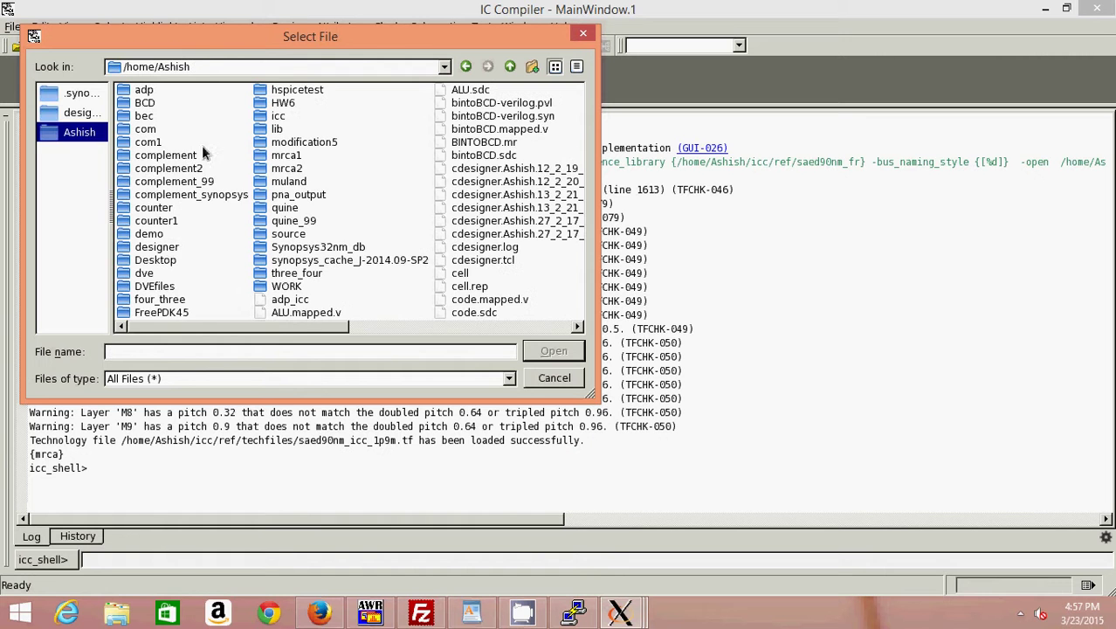
{"action": "double_click", "coordinate": [285, 118]}
{"action": "double_click", "coordinate": [140, 90]}
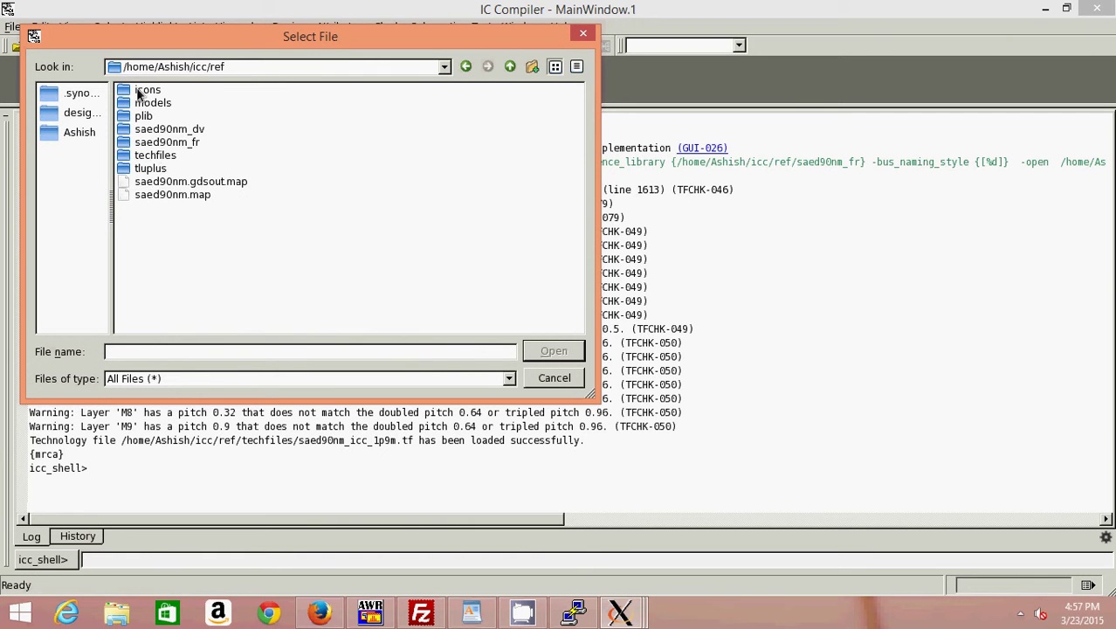
{"action": "double_click", "coordinate": [150, 167]}
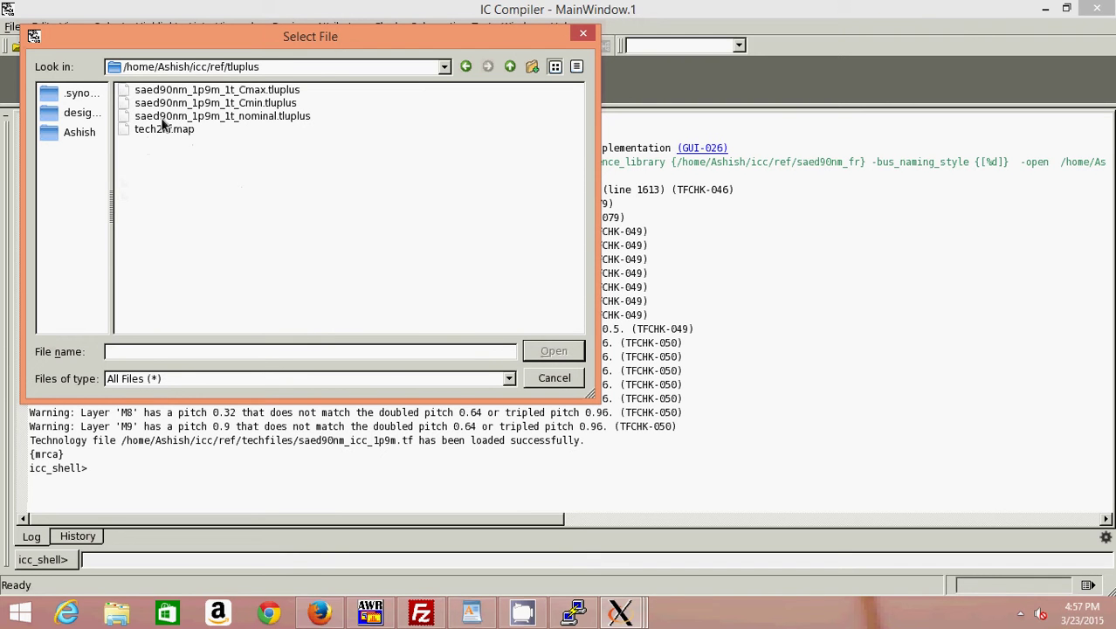
{"action": "left_click", "coordinate": [176, 91]}
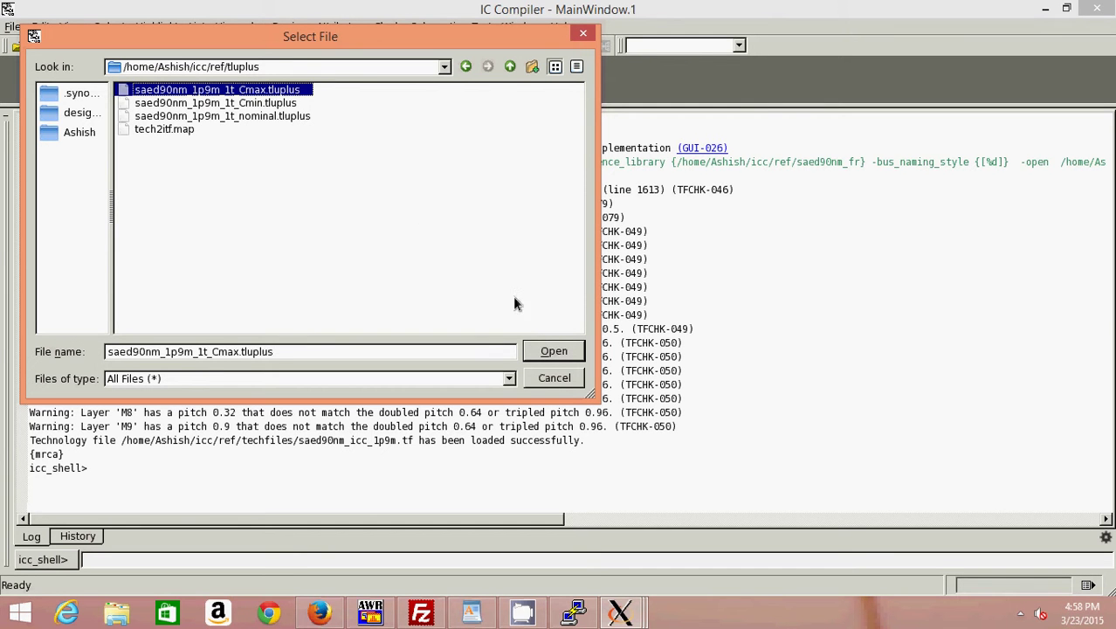
{"action": "left_click", "coordinate": [540, 352]}
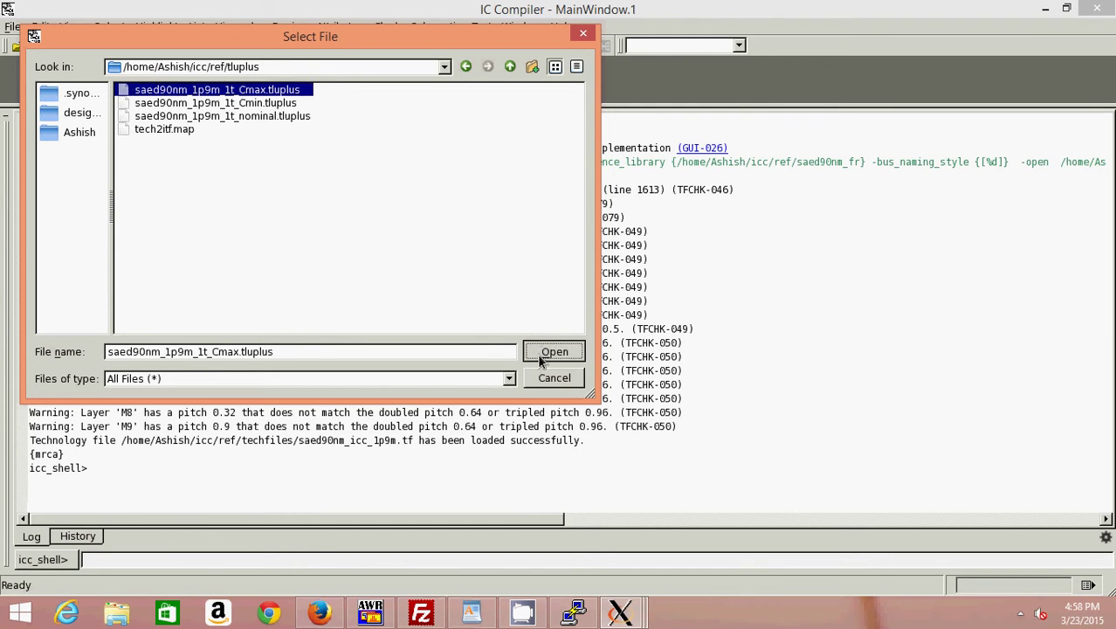
Step: Set saed90nm_1p9m_1t_Cmin.tluplus from the icc/ref/tluplus folder as the min TLU+ file
{"action": "left_click", "coordinate": [468, 224]}
{"action": "left_click", "coordinate": [94, 136]}
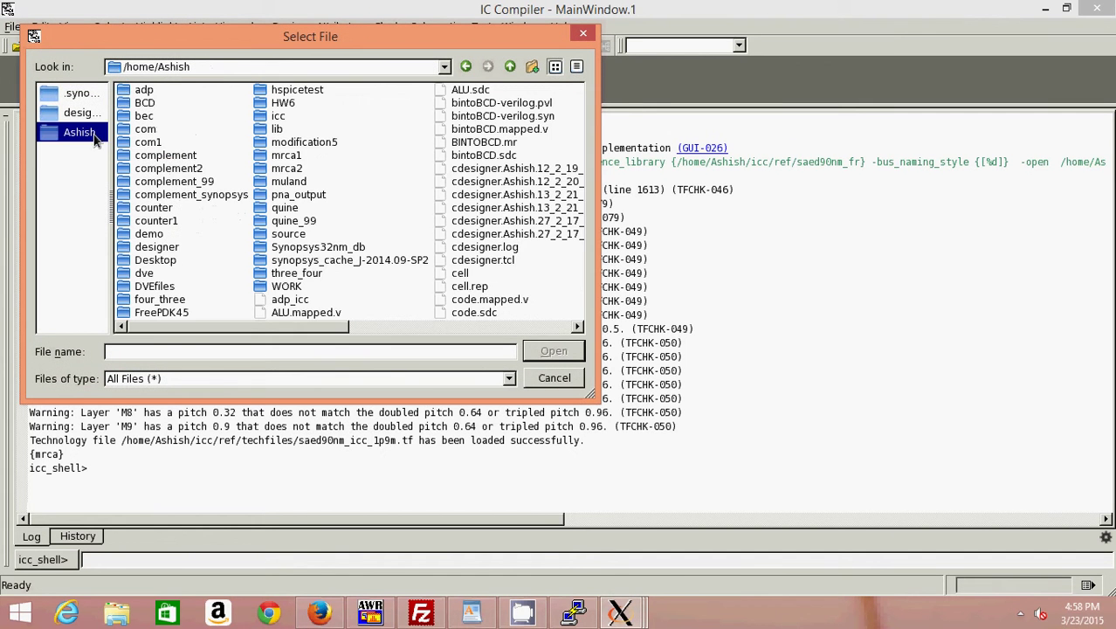
{"action": "double_click", "coordinate": [274, 123]}
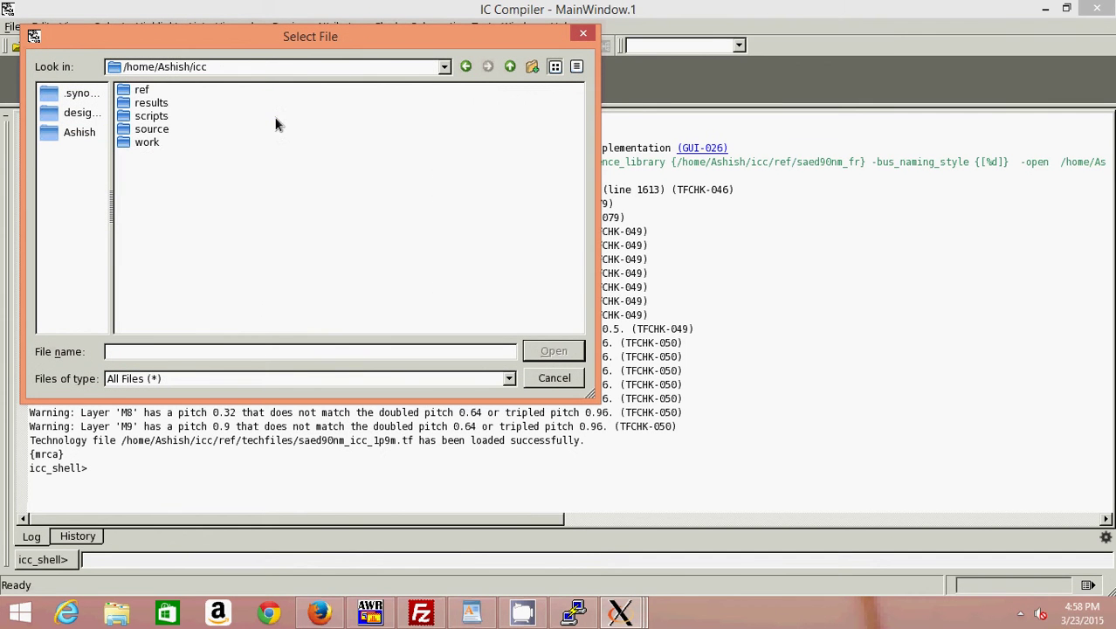
{"action": "double_click", "coordinate": [137, 91]}
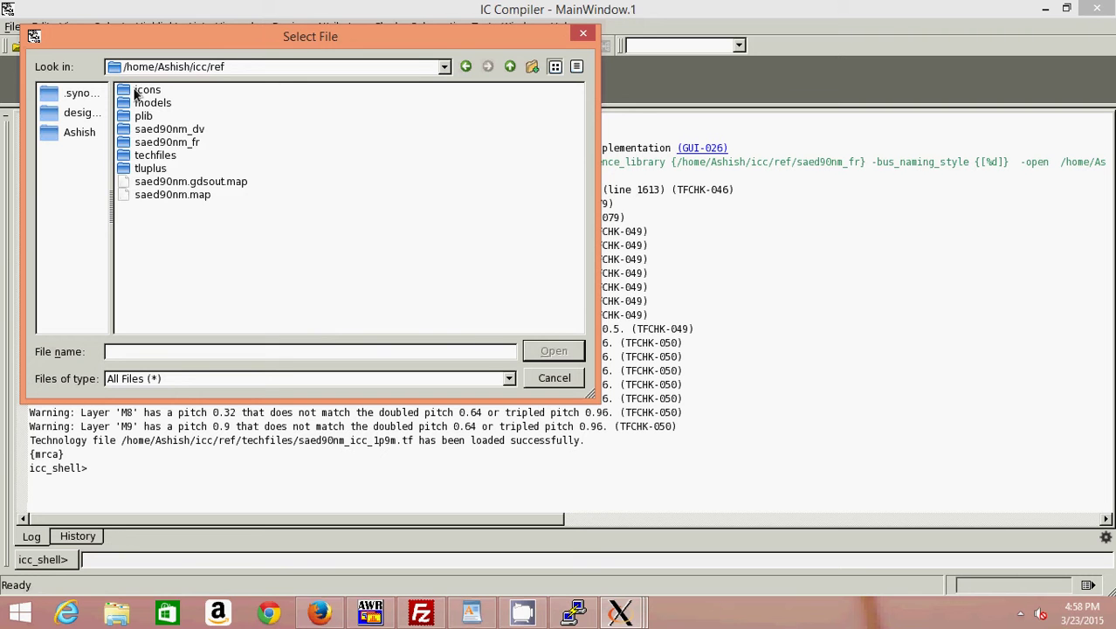
{"action": "double_click", "coordinate": [163, 168]}
{"action": "left_click", "coordinate": [243, 103]}
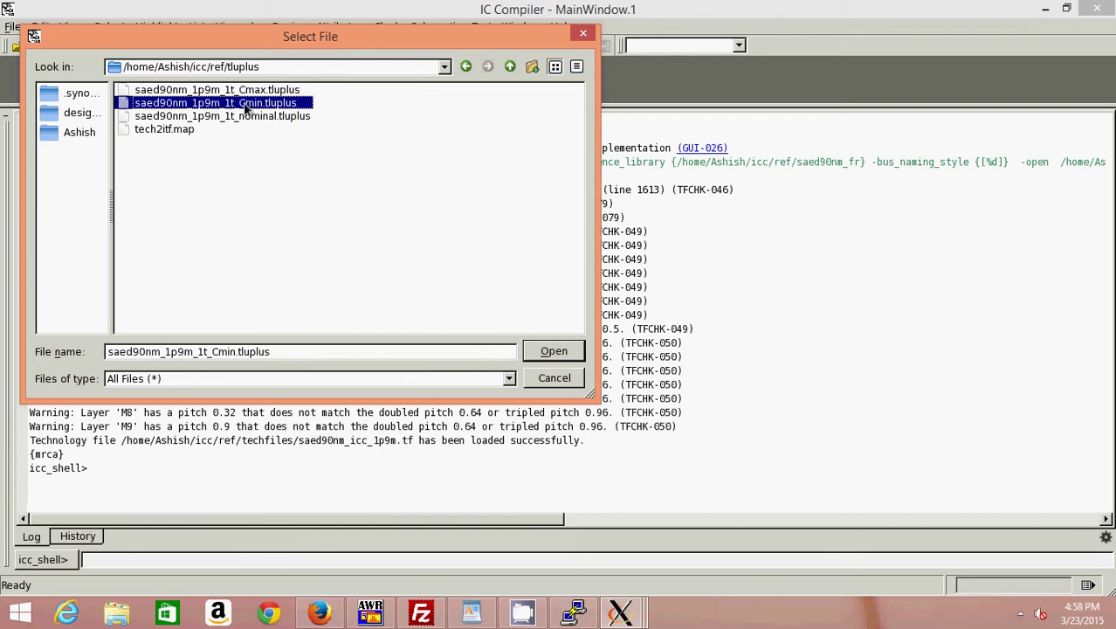
{"action": "left_click", "coordinate": [527, 353]}
Step: Set tech2itf.map from icc/ref/tluplus as the layer name mapping file and accept the TLU+ settings
{"action": "left_click", "coordinate": [474, 263]}
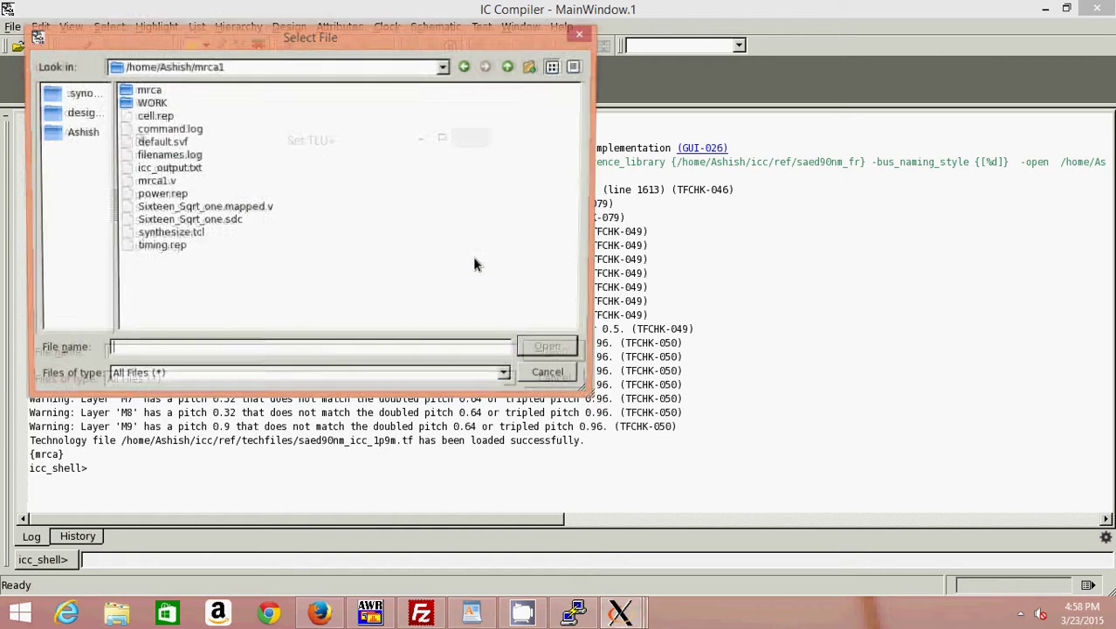
{"action": "left_click", "coordinate": [85, 133]}
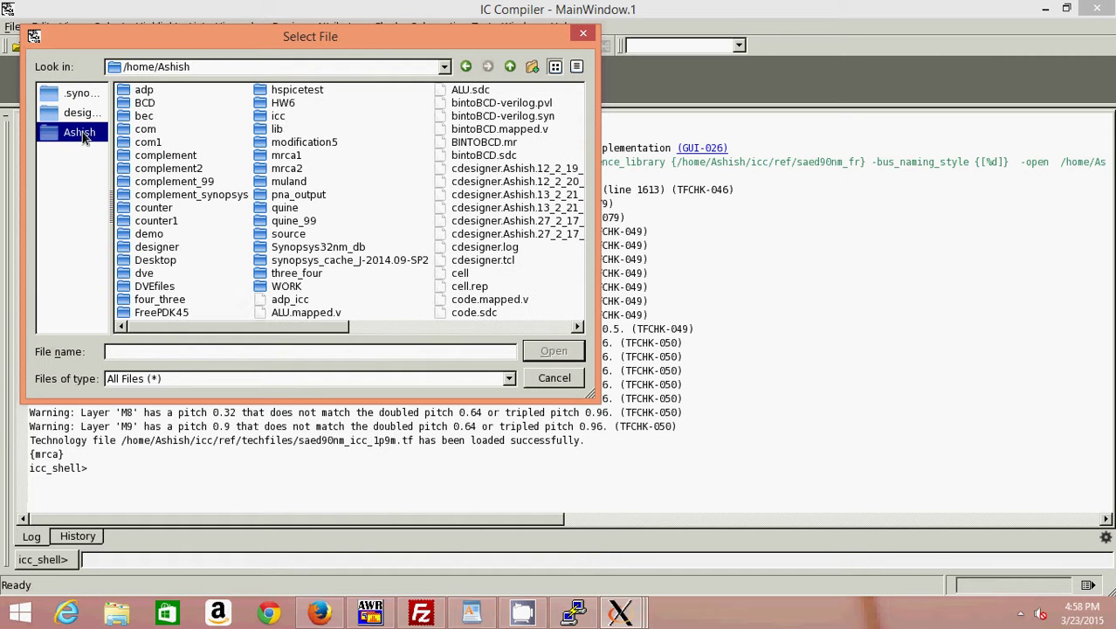
{"action": "double_click", "coordinate": [279, 117]}
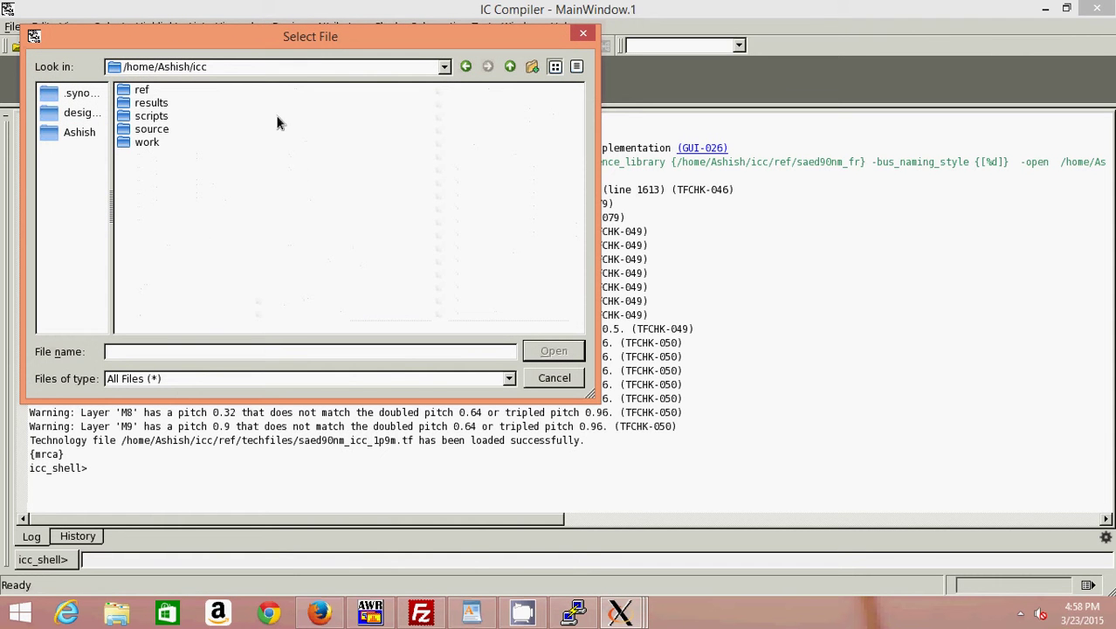
{"action": "double_click", "coordinate": [143, 92]}
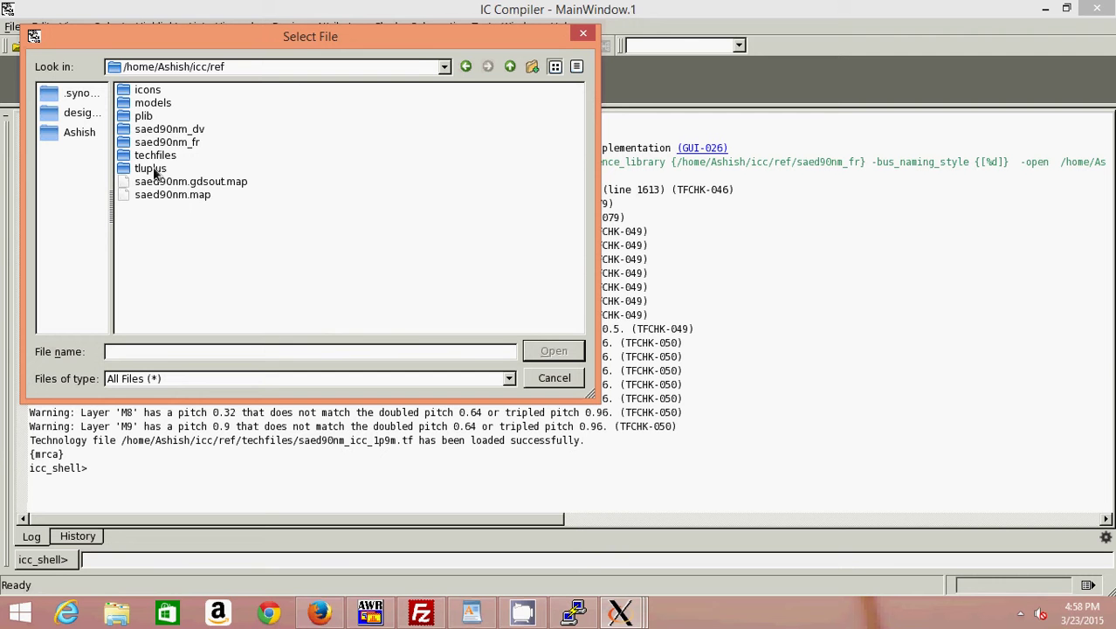
{"action": "double_click", "coordinate": [151, 168]}
{"action": "left_click", "coordinate": [164, 130]}
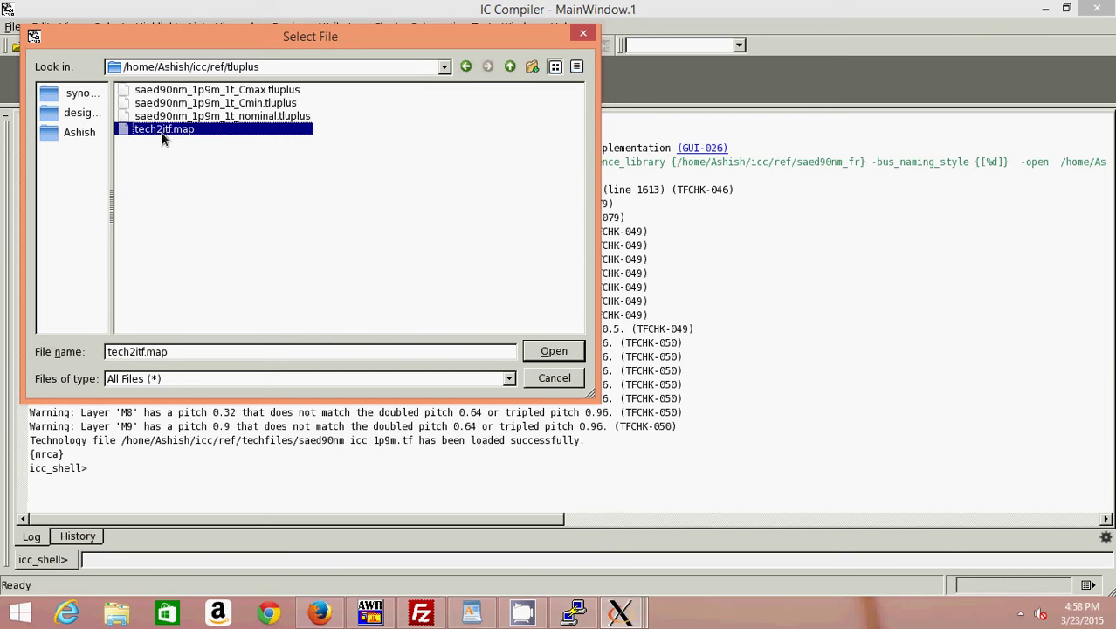
{"action": "left_click", "coordinate": [568, 352]}
{"action": "left_click", "coordinate": [287, 287]}
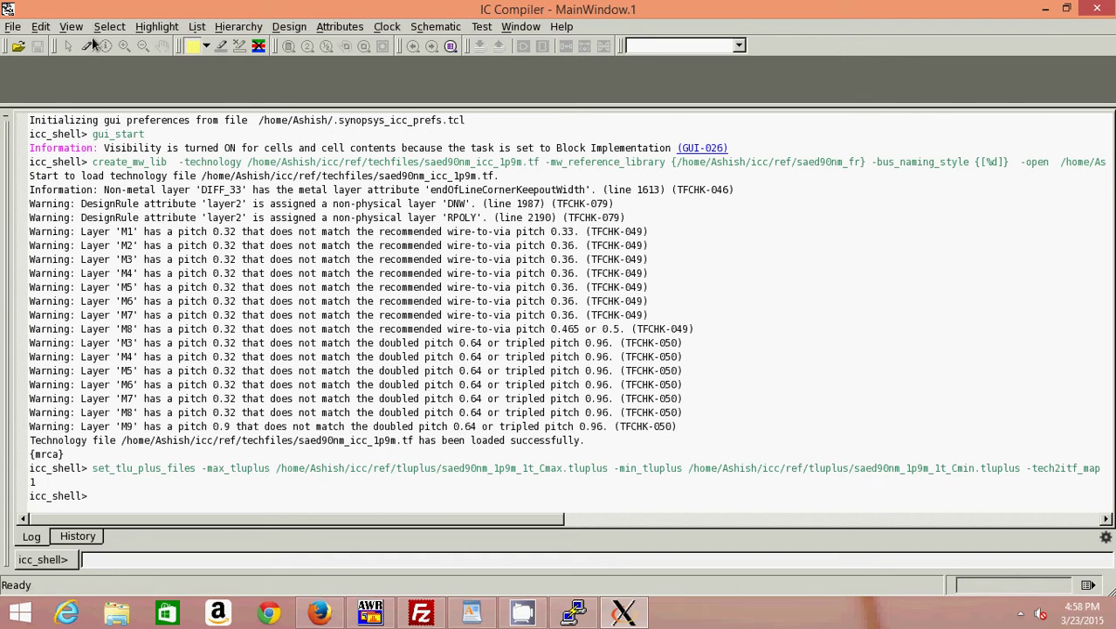
Step: Start a Verilog import with Sixteen_Sqrt_one.mapped.v from the mrca1 folder as the input file
{"action": "left_click", "coordinate": [15, 28]}
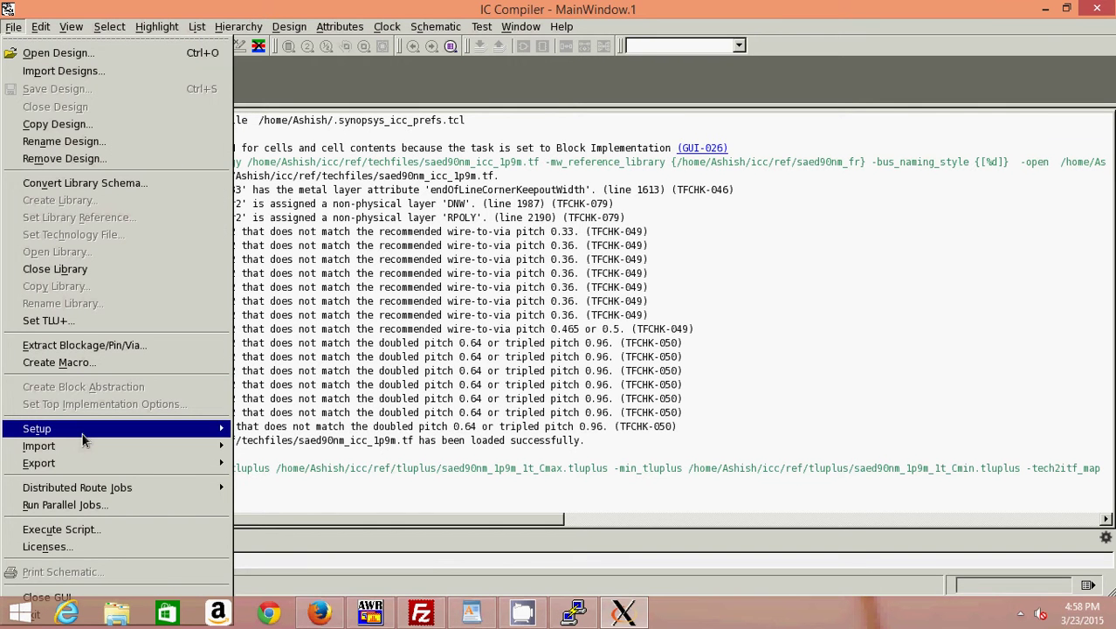
{"action": "mouse_move", "coordinate": [86, 449]}
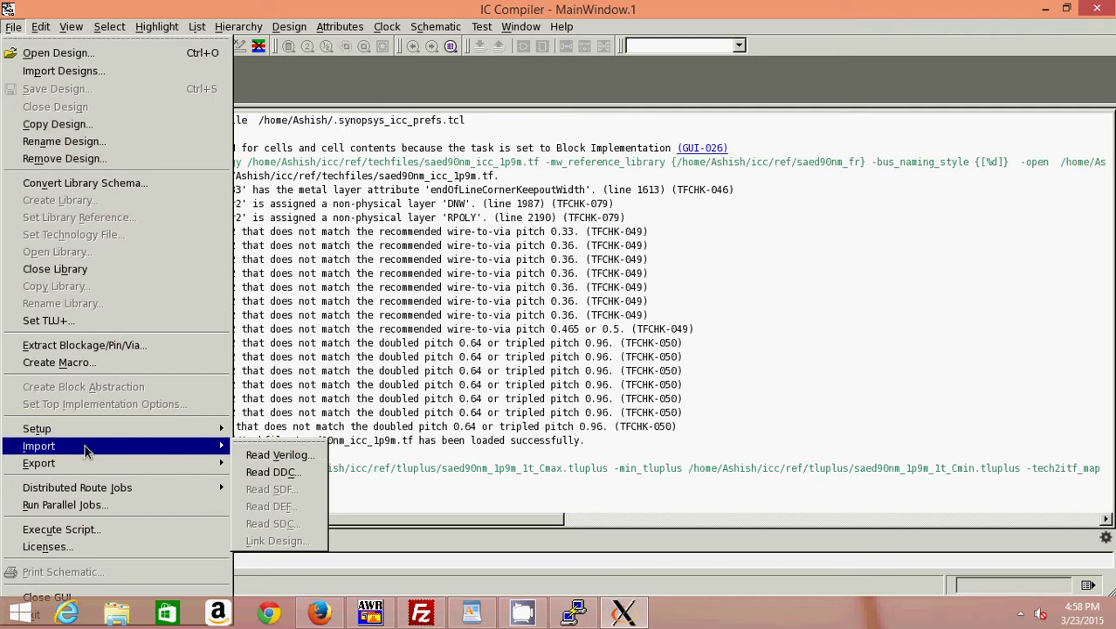
{"action": "left_click", "coordinate": [253, 454]}
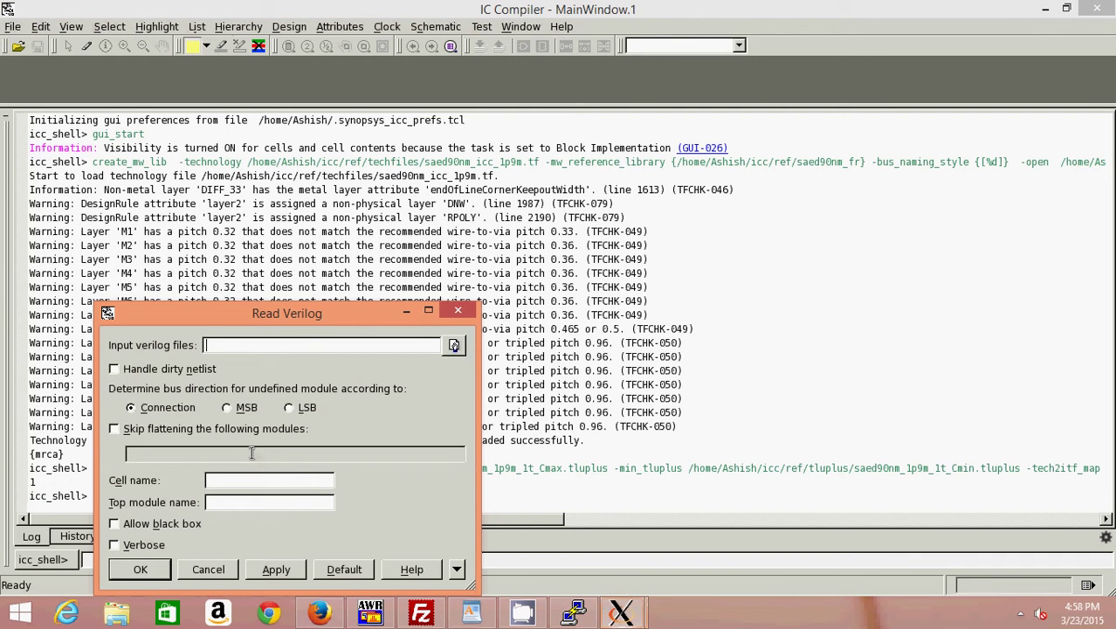
{"action": "left_click", "coordinate": [454, 346]}
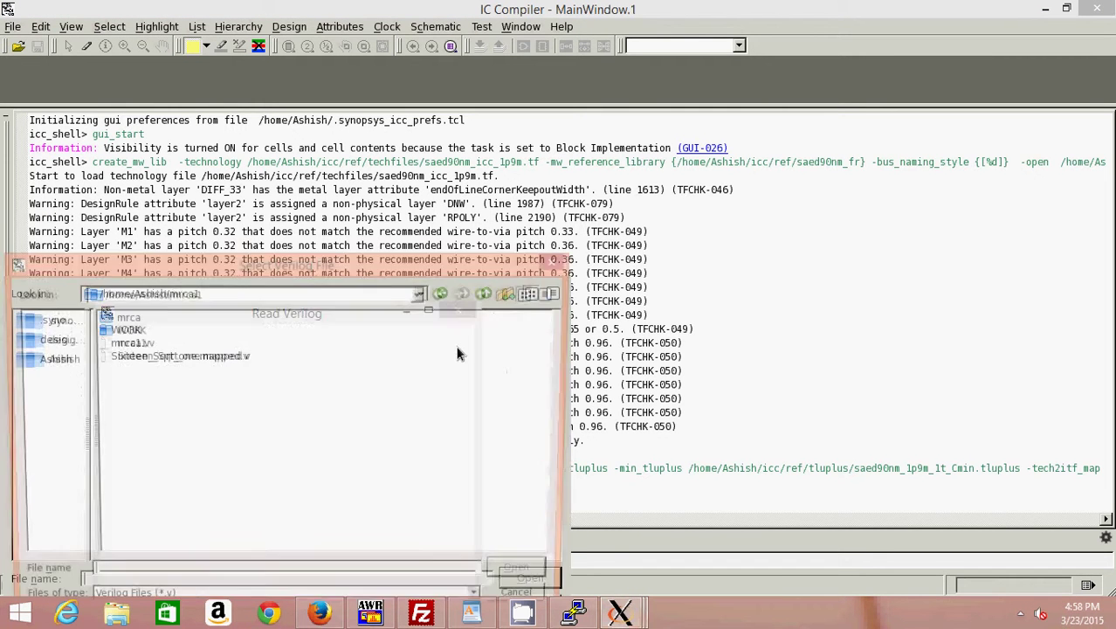
{"action": "double_click", "coordinate": [233, 356]}
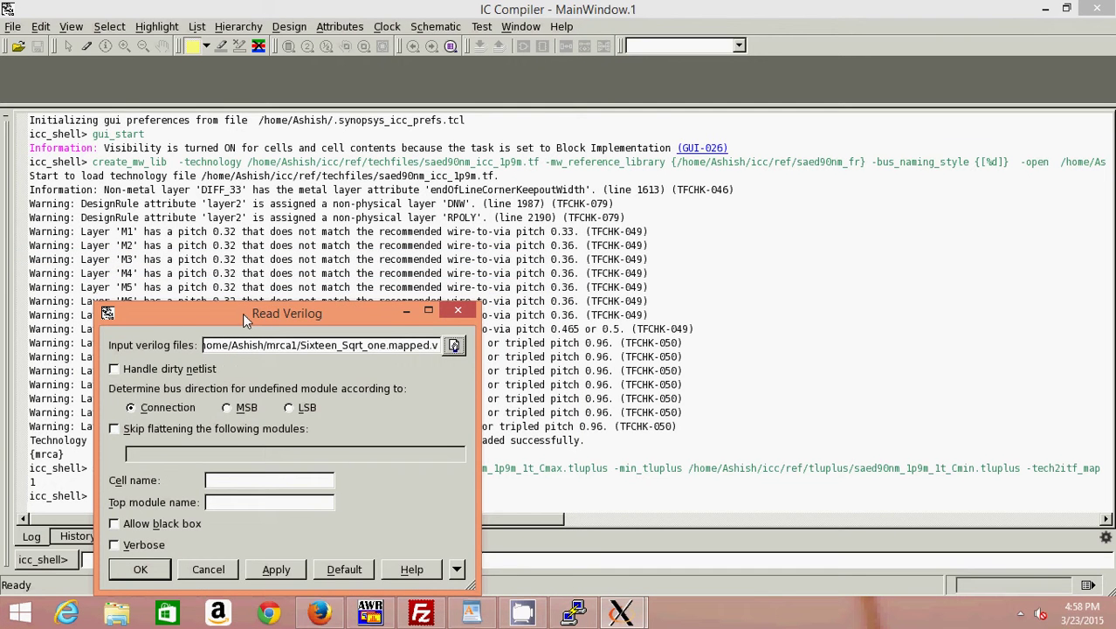
Step: Run the Verilog import with the chosen netlist and maximize the layout window of Sixteen_Sqrt_one
{"action": "left_click_drag", "start_coordinate": [243, 313], "coordinate": [310, 137]}
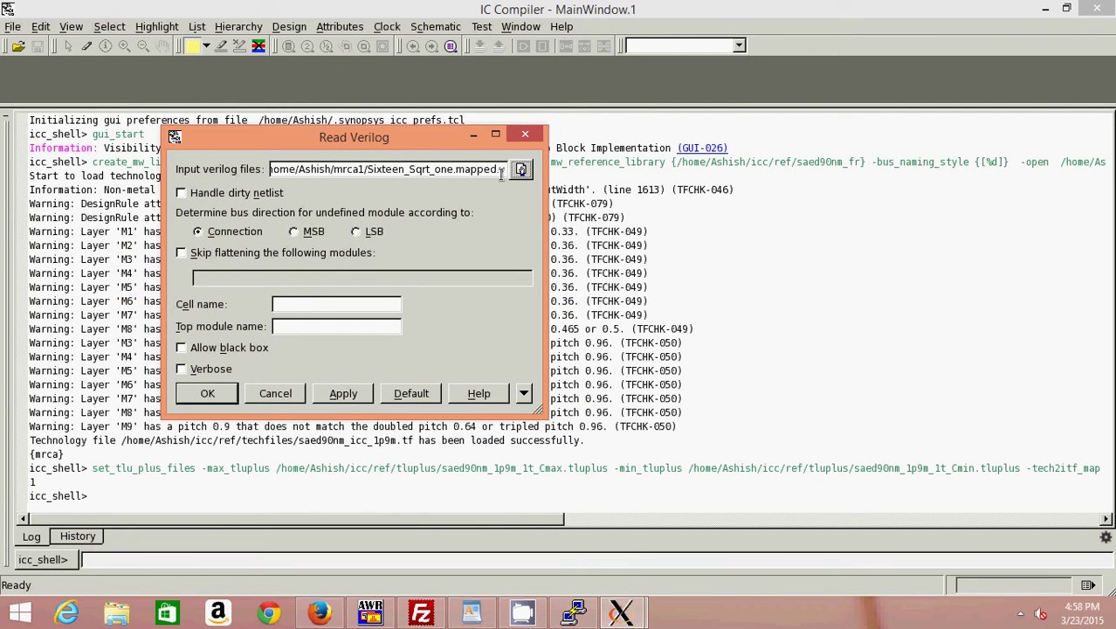
{"action": "left_click", "coordinate": [207, 393]}
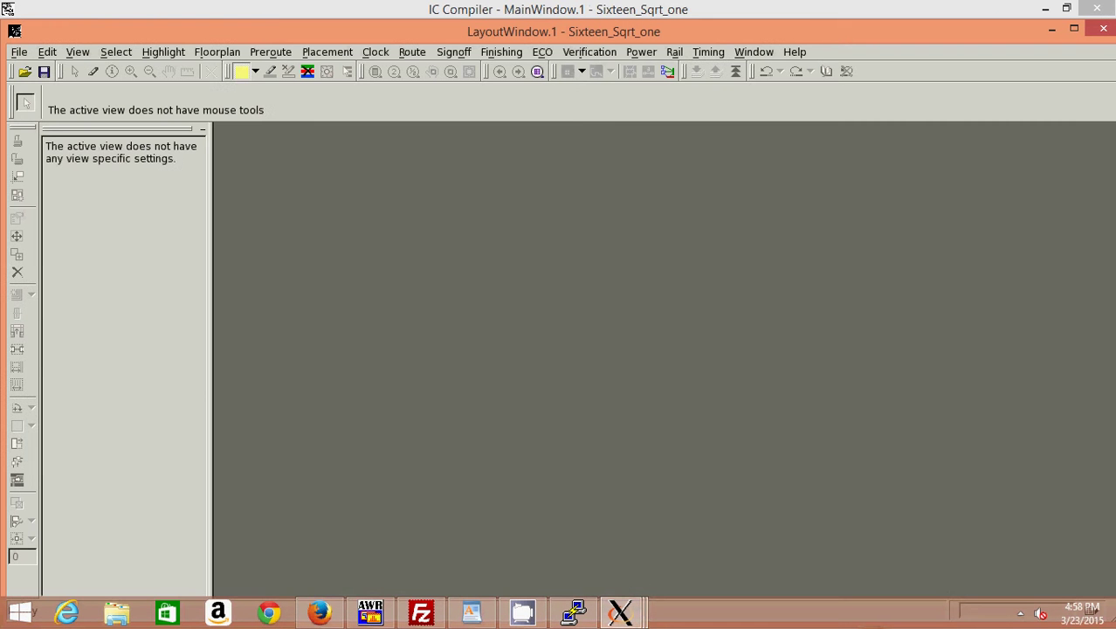
{"action": "double_click", "coordinate": [625, 32]}
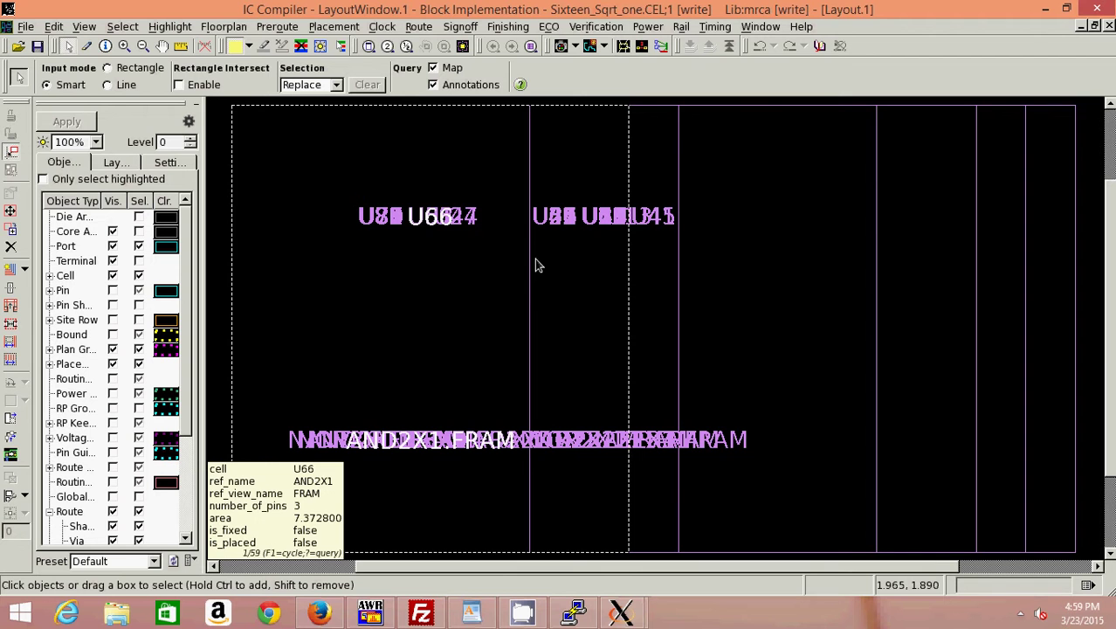
Step: Import the design constraints from Sixteen_Sqrt_one.sdc in the mrca1 folder, keeping the Latest SDC version
{"action": "mouse_move", "coordinate": [621, 612]}
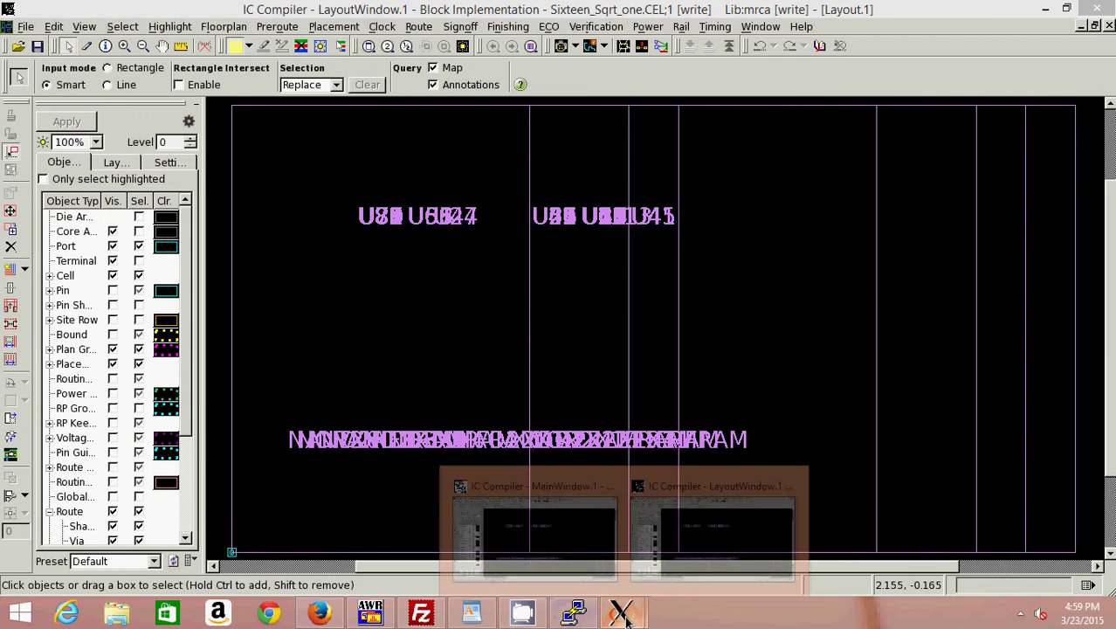
{"action": "left_click", "coordinate": [544, 543]}
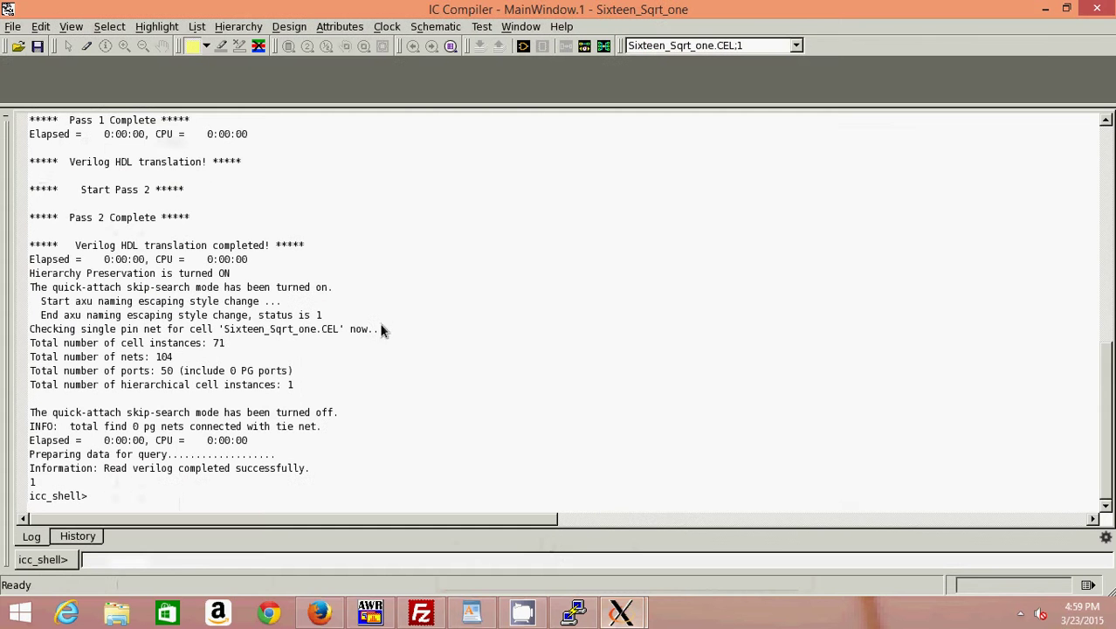
{"action": "left_click", "coordinate": [14, 26]}
{"action": "mouse_move", "coordinate": [48, 452]}
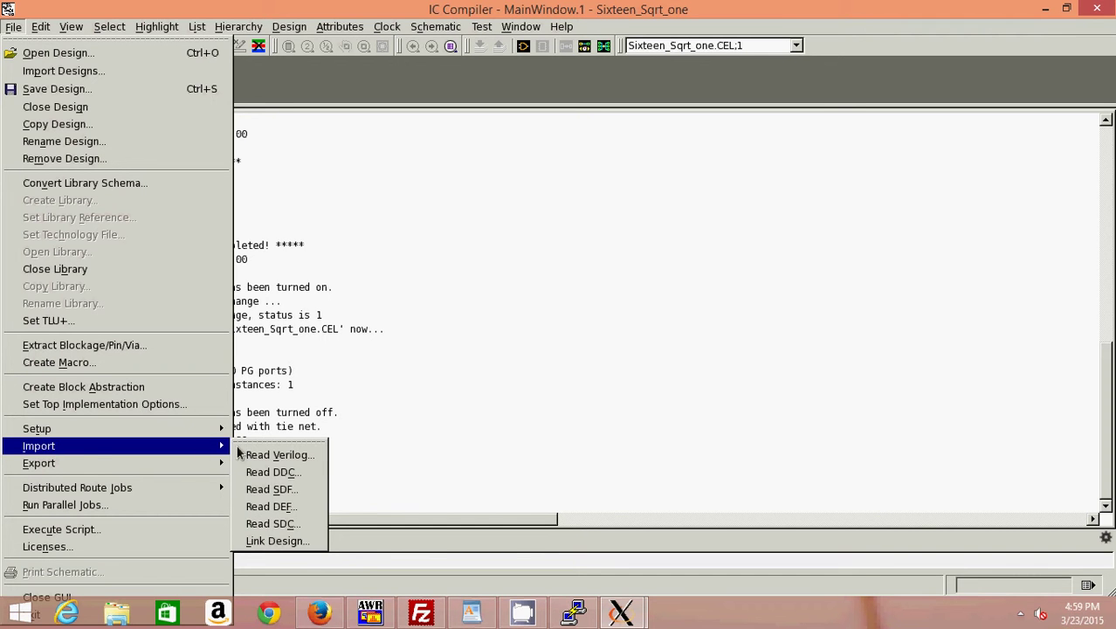
{"action": "left_click", "coordinate": [261, 524]}
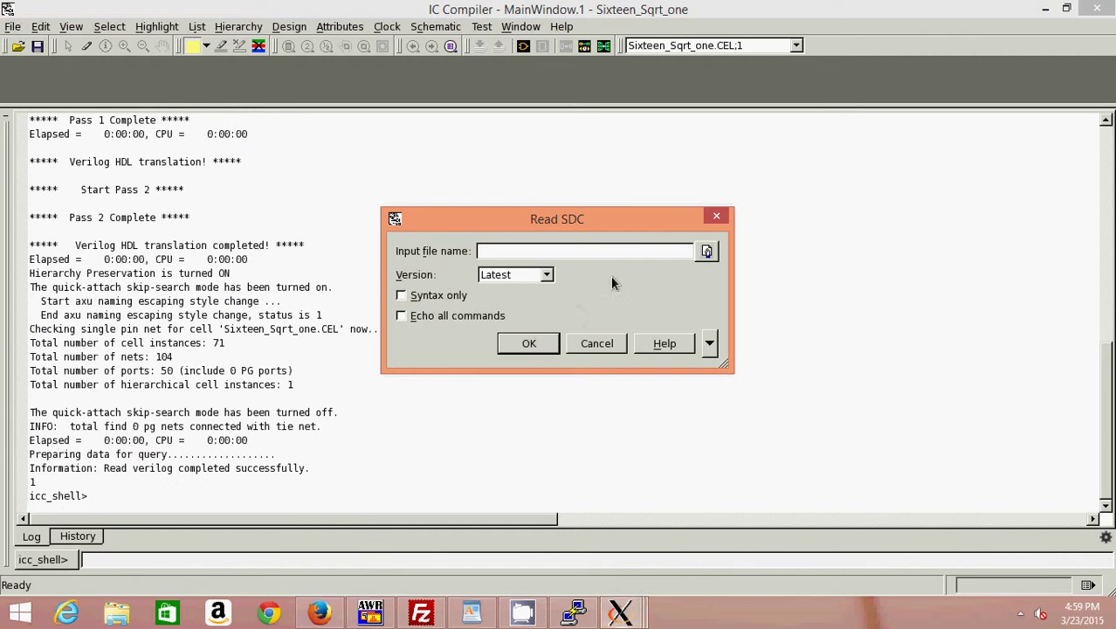
{"action": "left_click", "coordinate": [708, 253]}
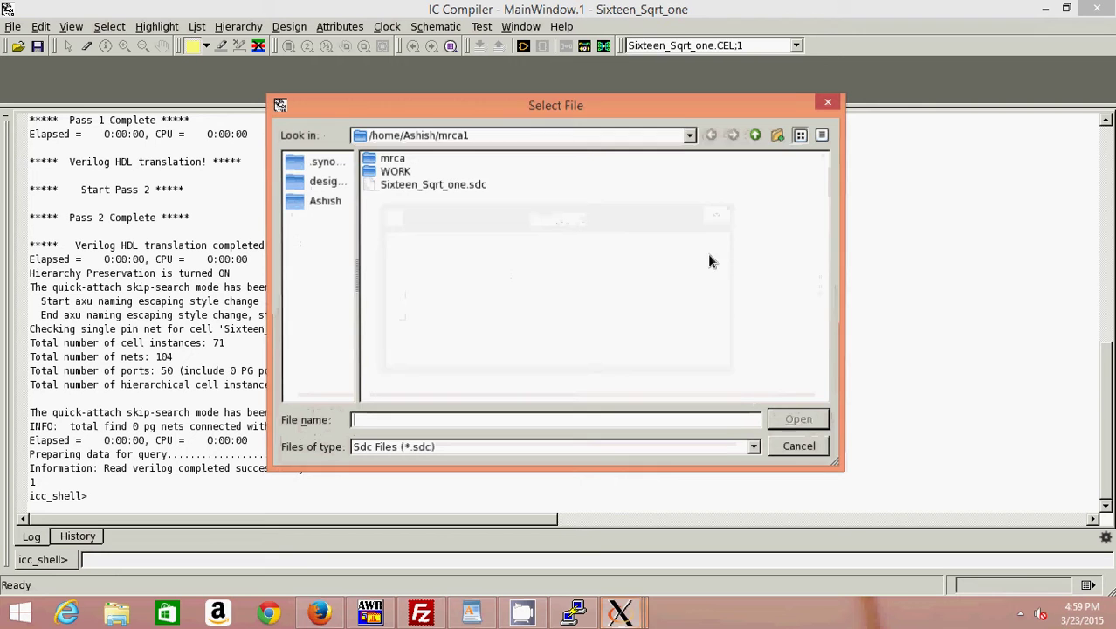
{"action": "left_click", "coordinate": [433, 187]}
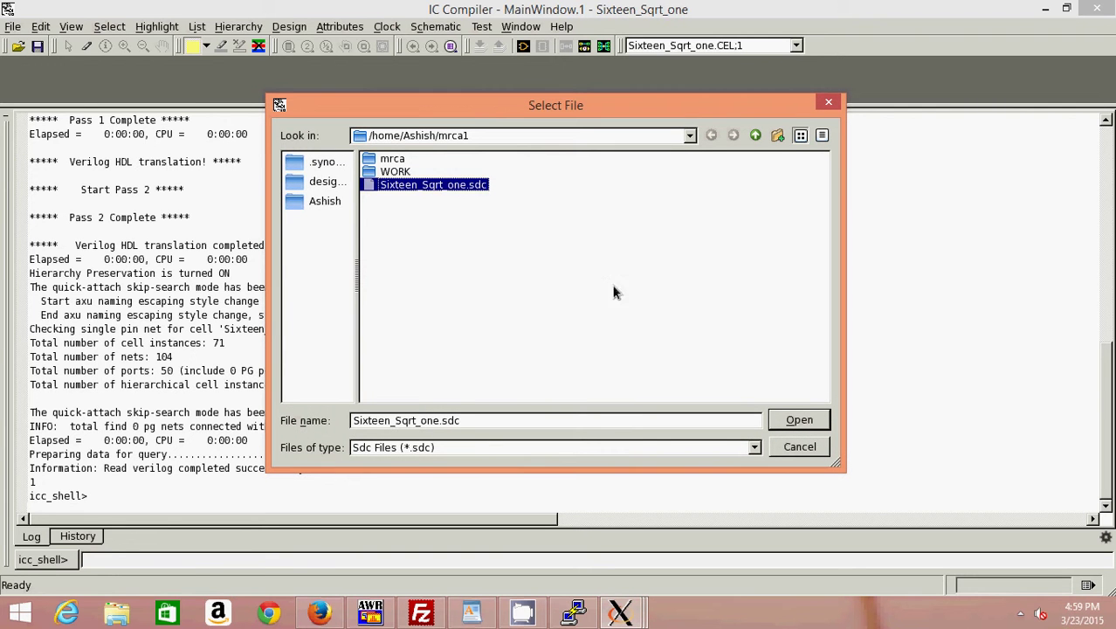
{"action": "left_click", "coordinate": [798, 420]}
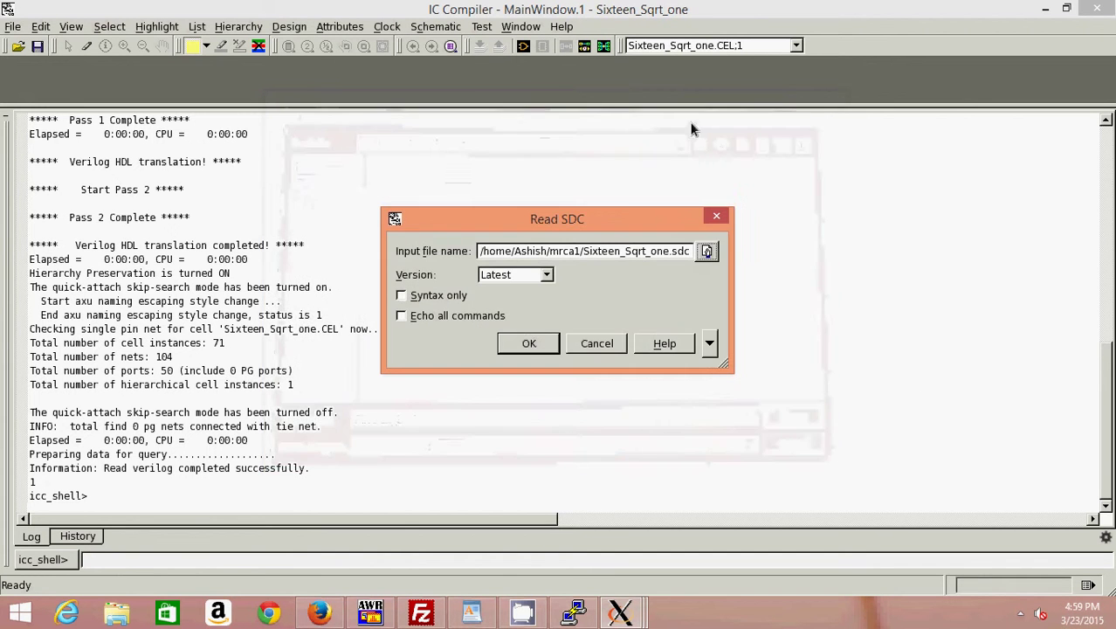
{"action": "left_click", "coordinate": [530, 343]}
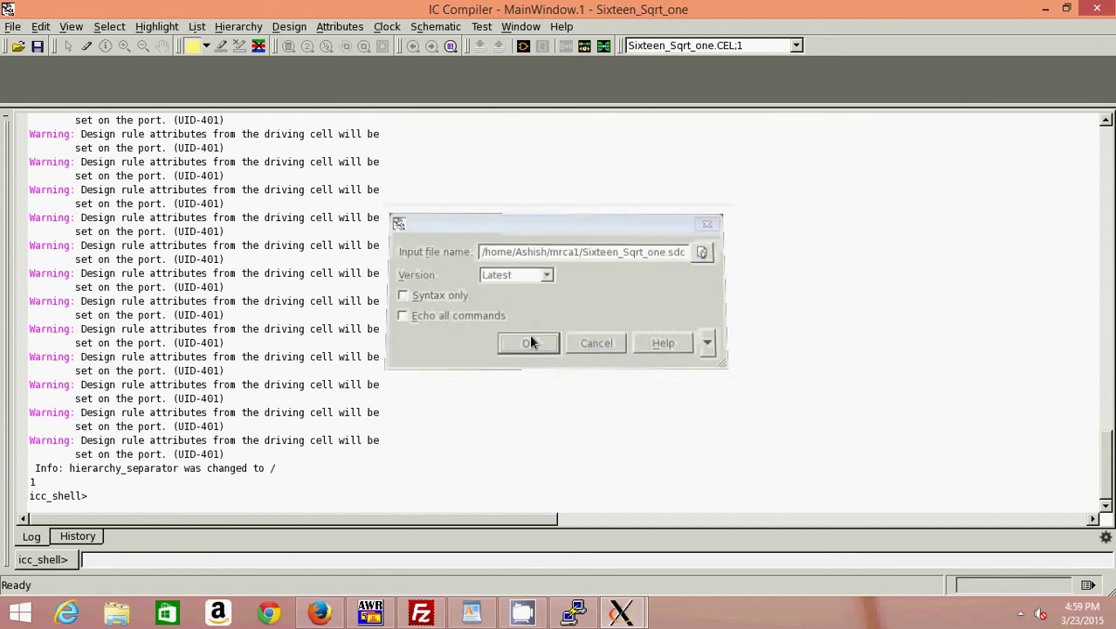
Step: Create a floorplan in the layout window with a spacing of 10 between core area and terminals on all four sides
{"action": "mouse_move", "coordinate": [624, 617]}
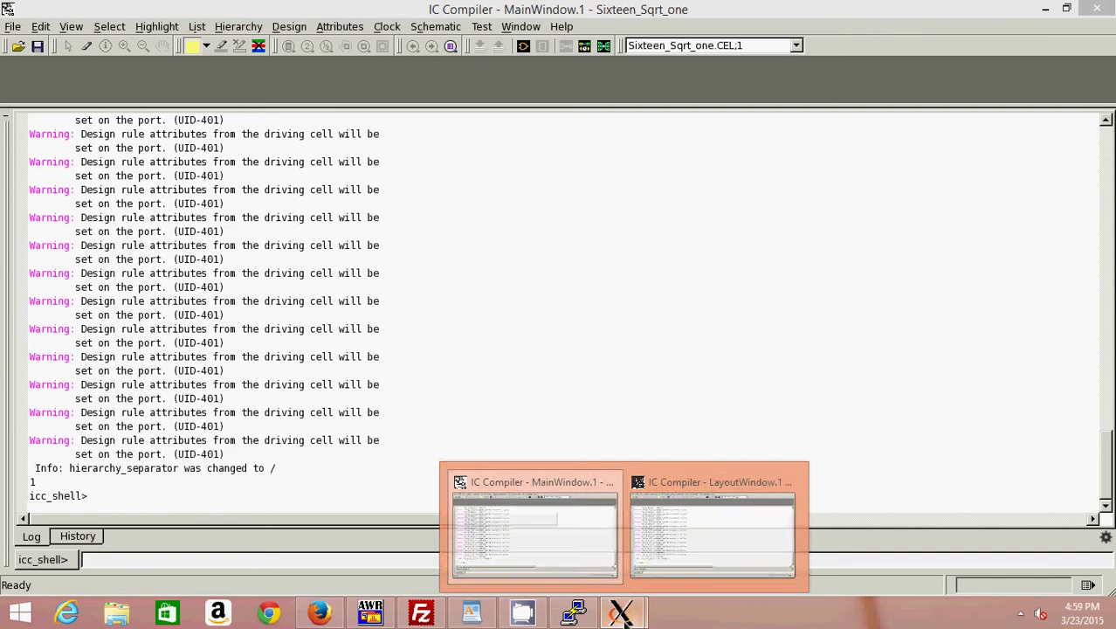
{"action": "left_click", "coordinate": [669, 533]}
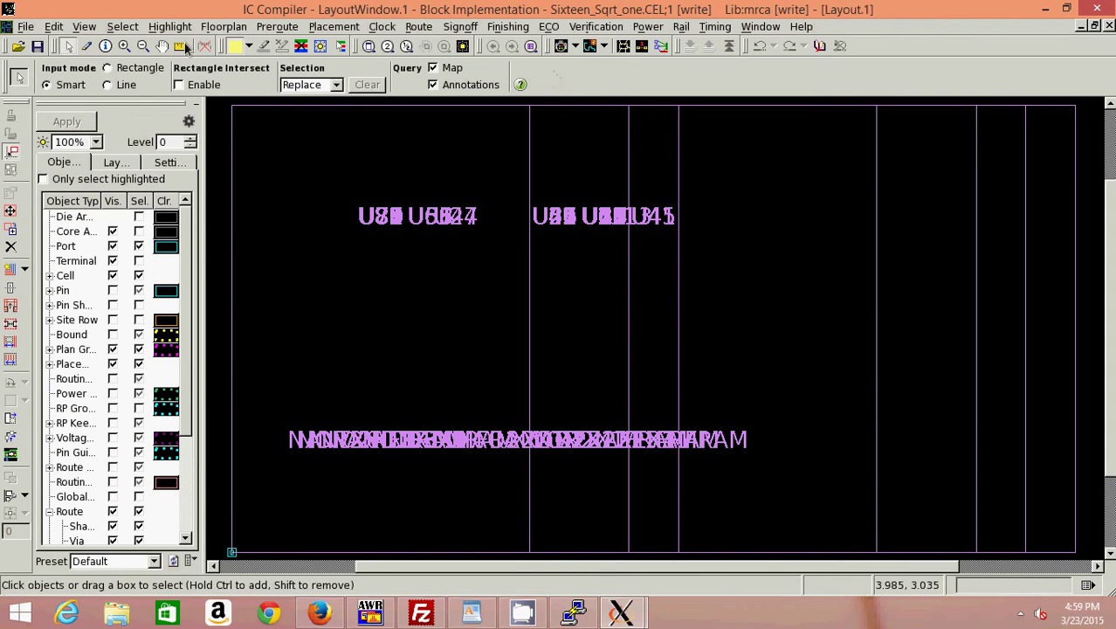
{"action": "left_click", "coordinate": [224, 26]}
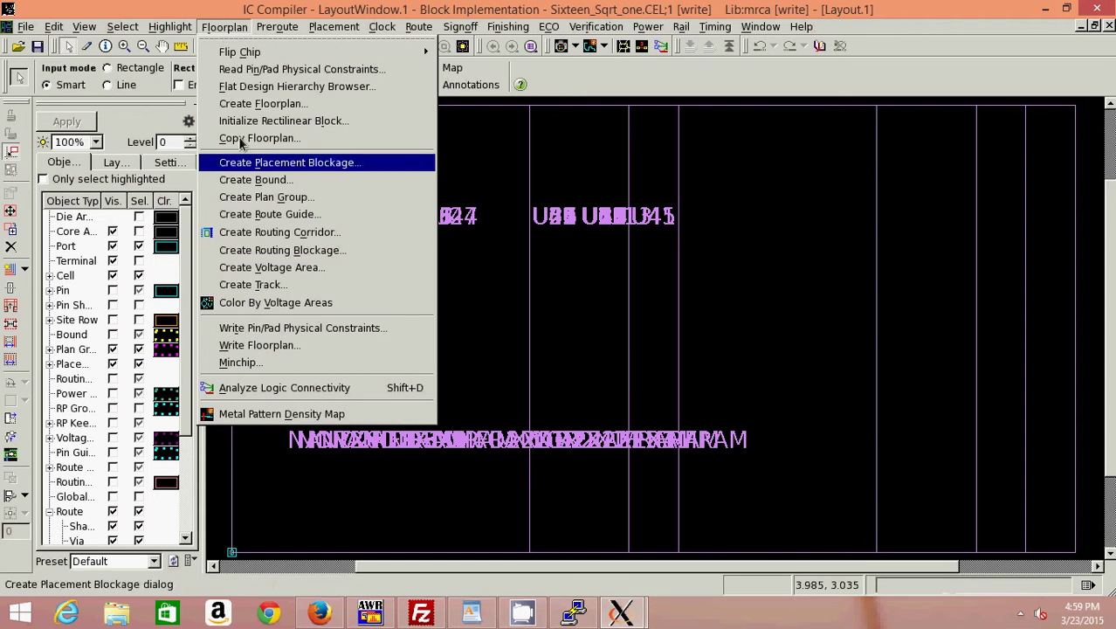
{"action": "left_click", "coordinate": [246, 103]}
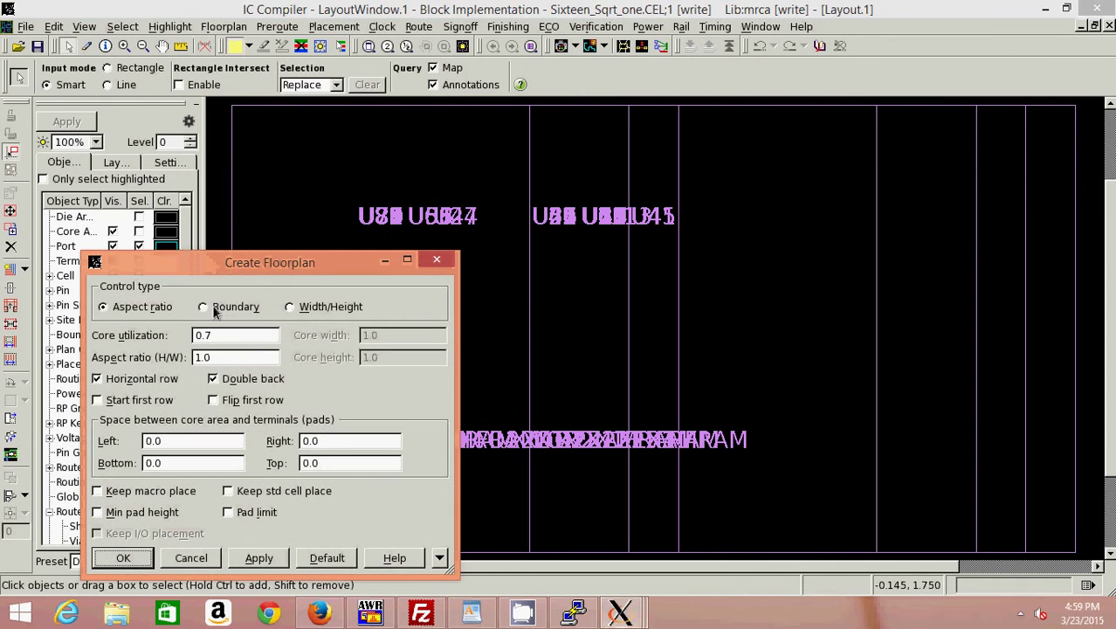
{"action": "left_click_drag", "start_coordinate": [222, 263], "coordinate": [284, 47]}
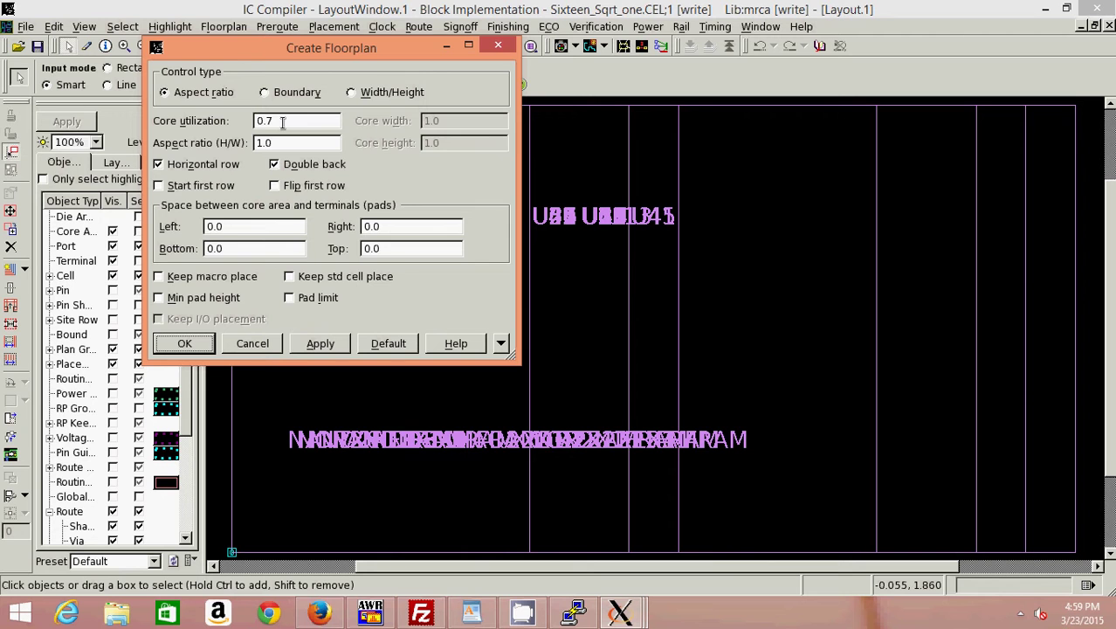
{"action": "left_click", "coordinate": [236, 230]}
{"action": "key", "text": "BackSpace"}
{"action": "key", "text": "BackSpace"}
{"action": "type", "text": "10"}
{"action": "key", "text": "Tab"}
{"action": "type", "text": "10"}
{"action": "key", "text": "Tab"}
{"action": "type", "text": "10"}
{"action": "key", "text": "Tab"}
{"action": "type", "text": "10"}
{"action": "left_click", "coordinate": [195, 346]}
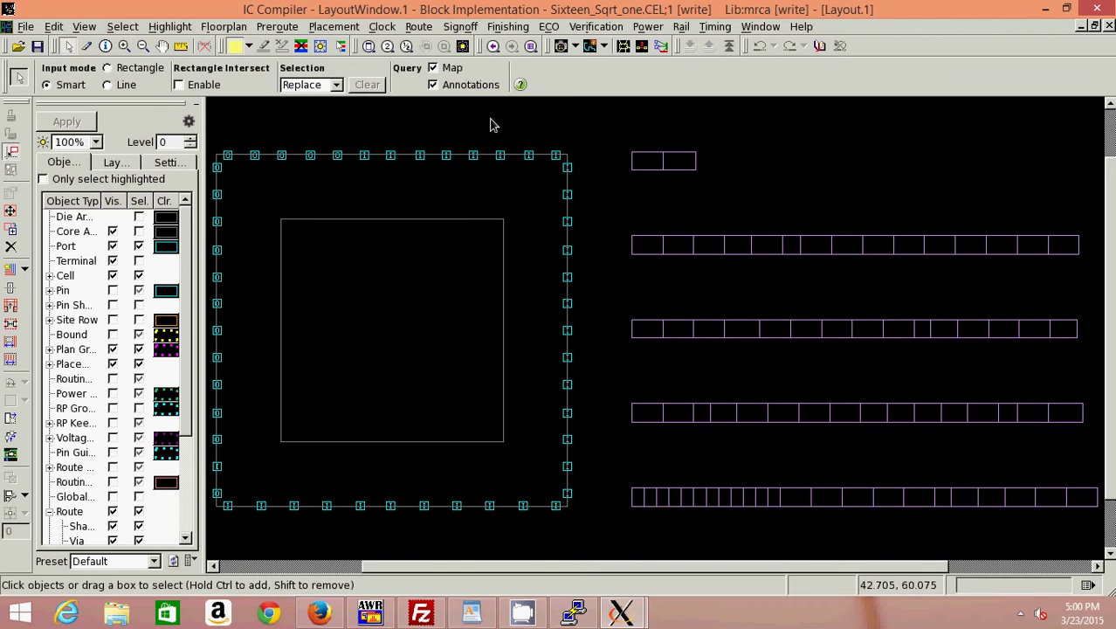
Step: Derive a manual power ground connection with power net and pin VDD and ground net and pin VSS
{"action": "left_click", "coordinate": [273, 27]}
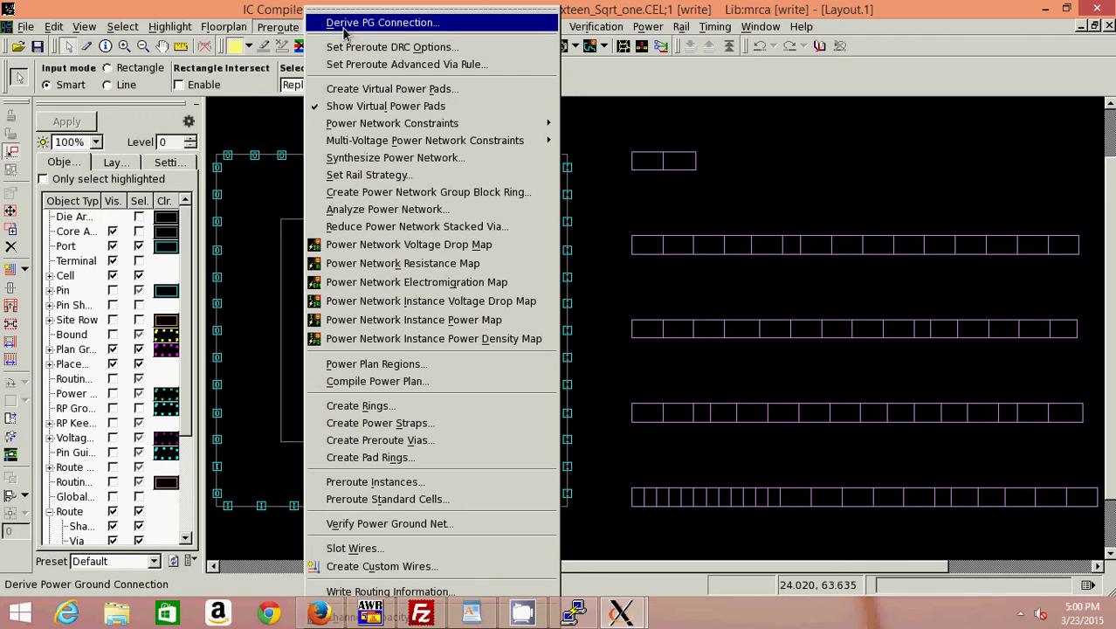
{"action": "left_click", "coordinate": [382, 22]}
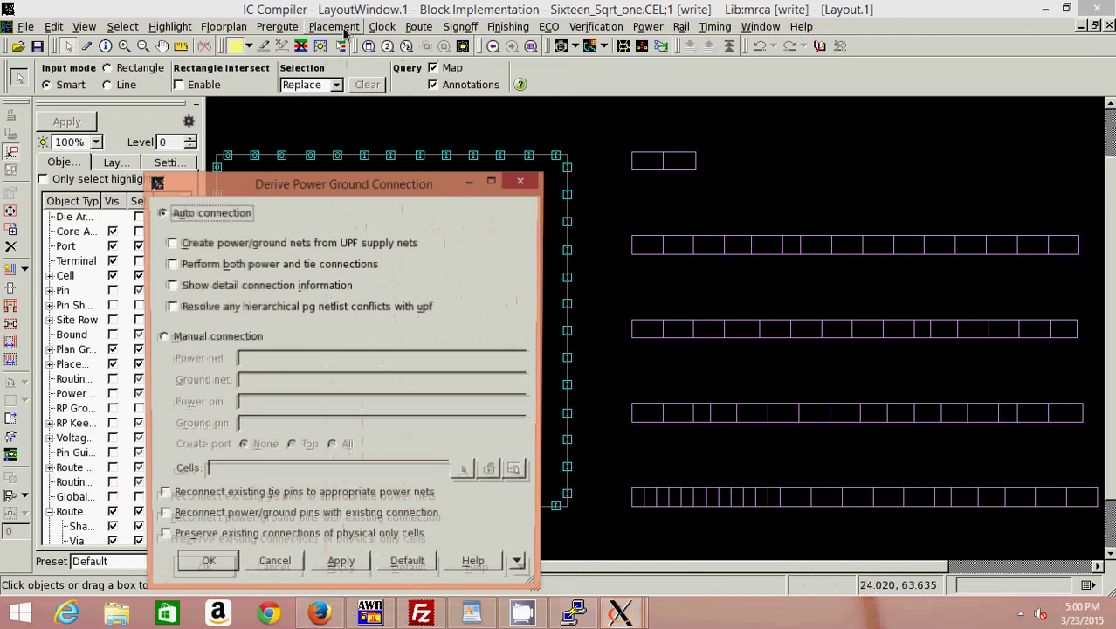
{"action": "left_click", "coordinate": [160, 337]}
{"action": "left_click", "coordinate": [250, 360]}
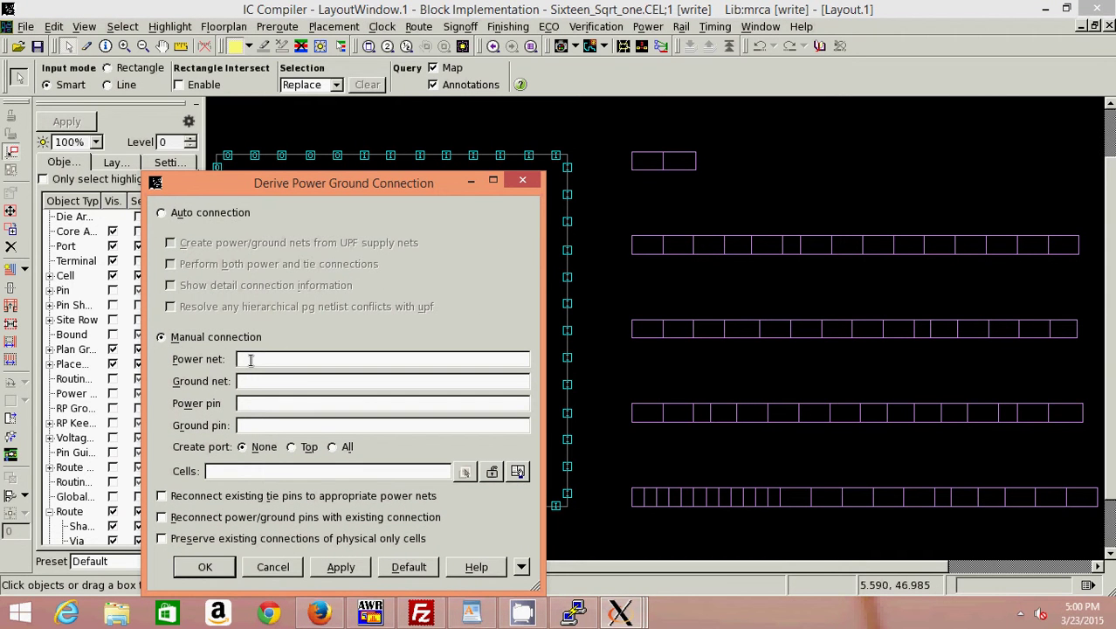
{"action": "type", "text": "VSSVDVSS"}
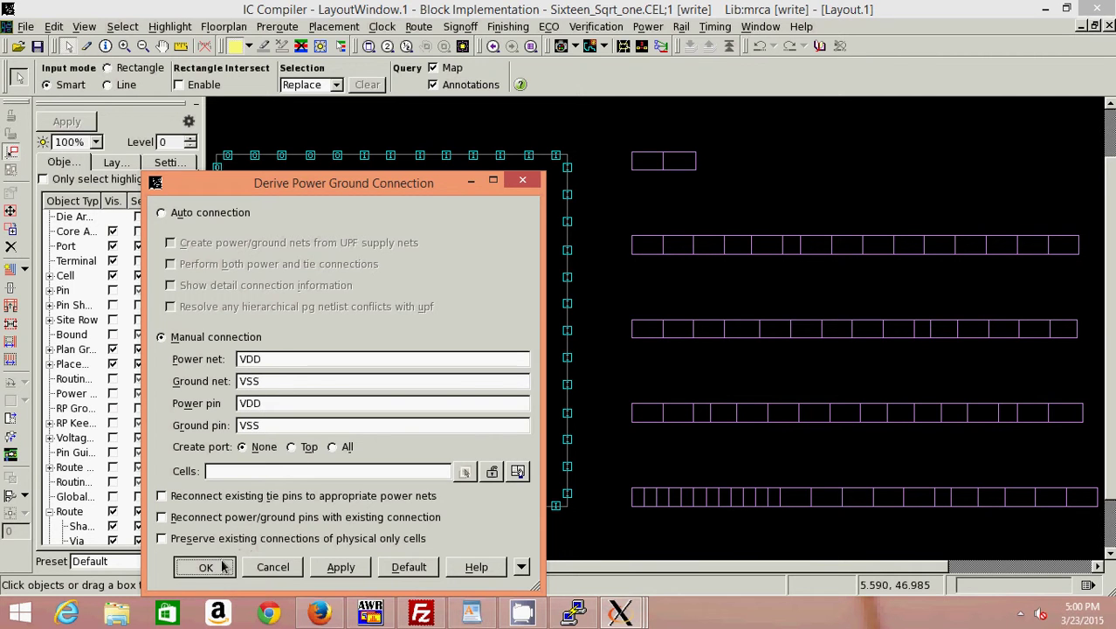
{"action": "left_click", "coordinate": [206, 567]}
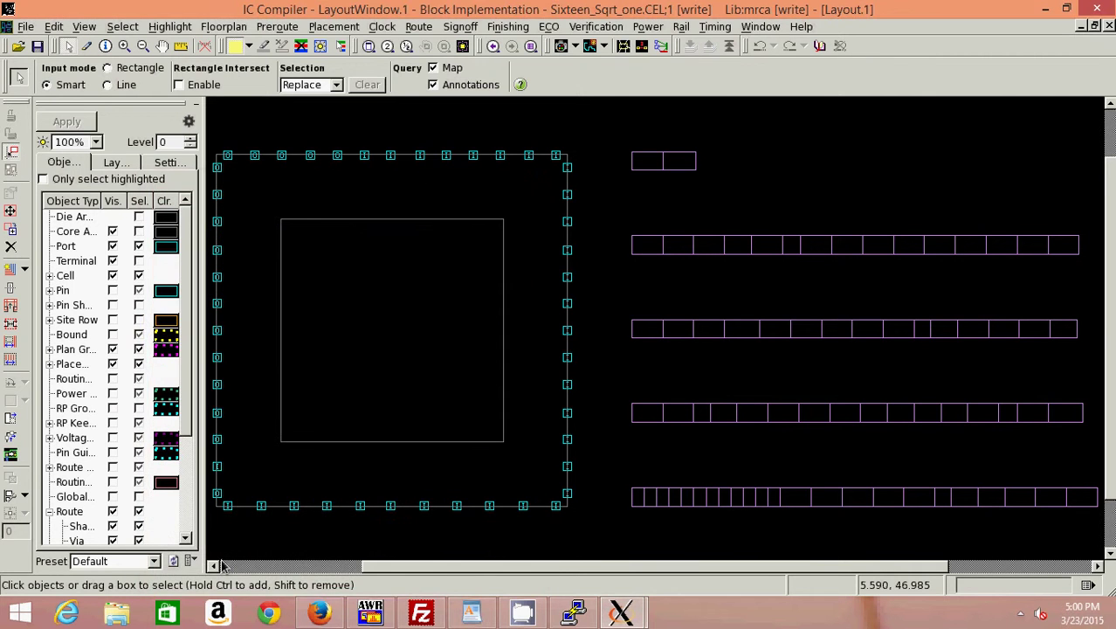
Step: Start creating rectangular rings around the core for the nets VDD and VSS
{"action": "left_click", "coordinate": [268, 29]}
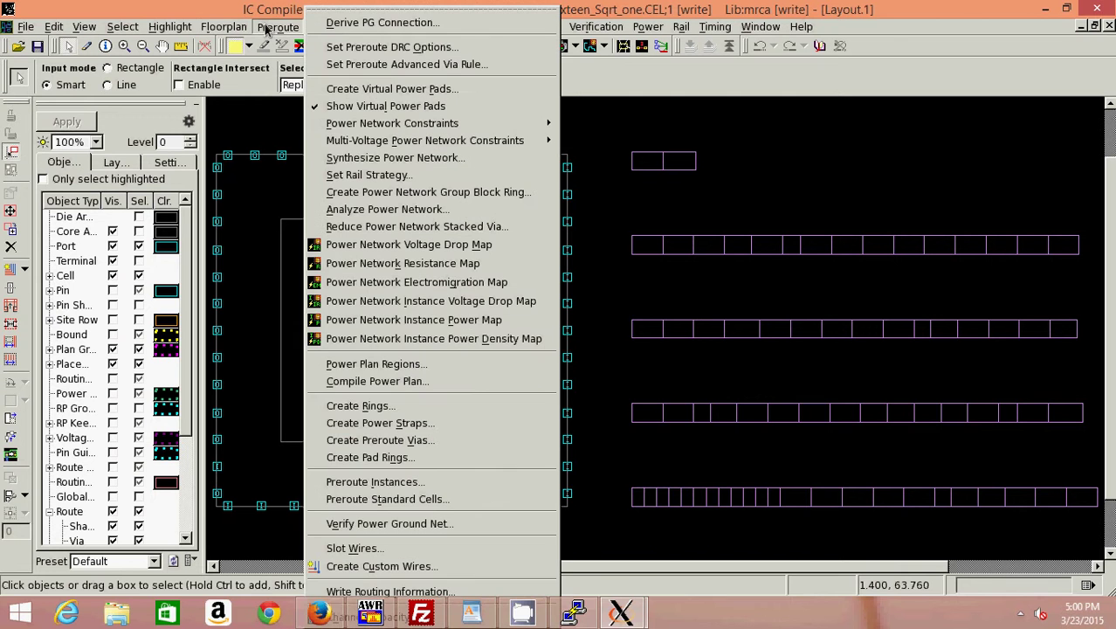
{"action": "left_click", "coordinate": [362, 408]}
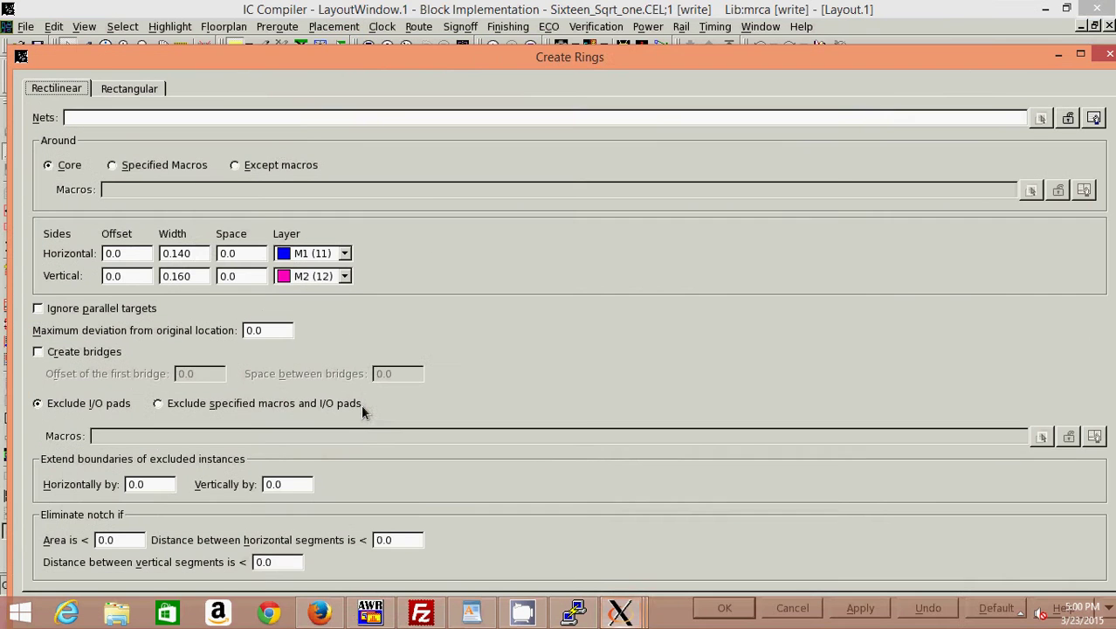
{"action": "left_click", "coordinate": [153, 88]}
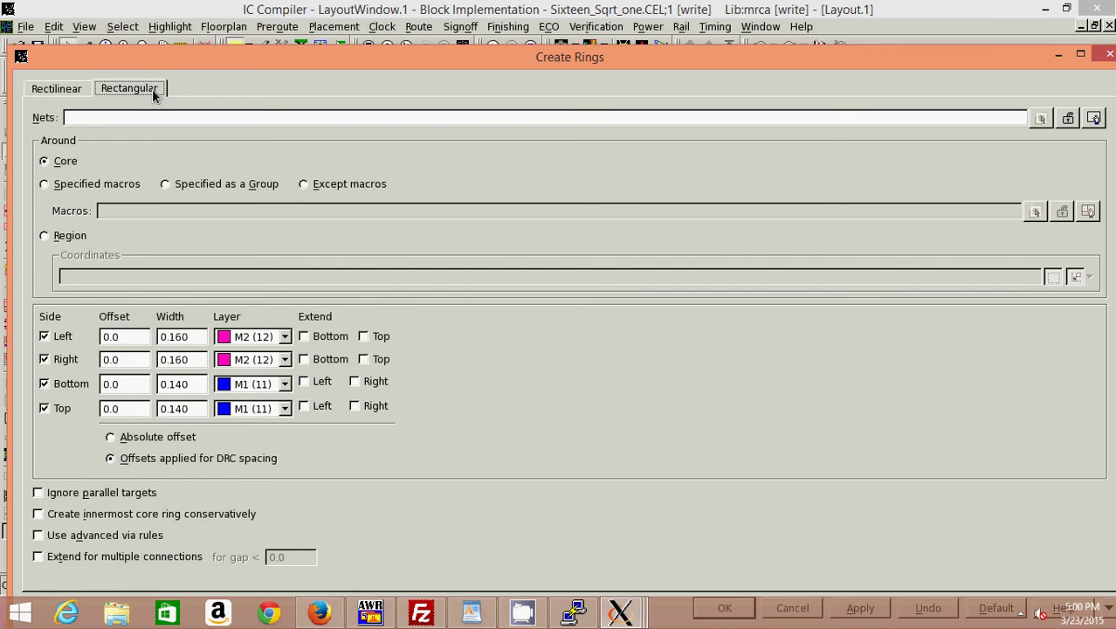
{"action": "left_click", "coordinate": [150, 117]}
{"action": "type", "text": "VDD VSS"}
Step: Set the ring offset to 1 and the width to 3 for the left, right, bottom and top sides
{"action": "key", "text": "Tab"}
{"action": "type", "text": "3"}
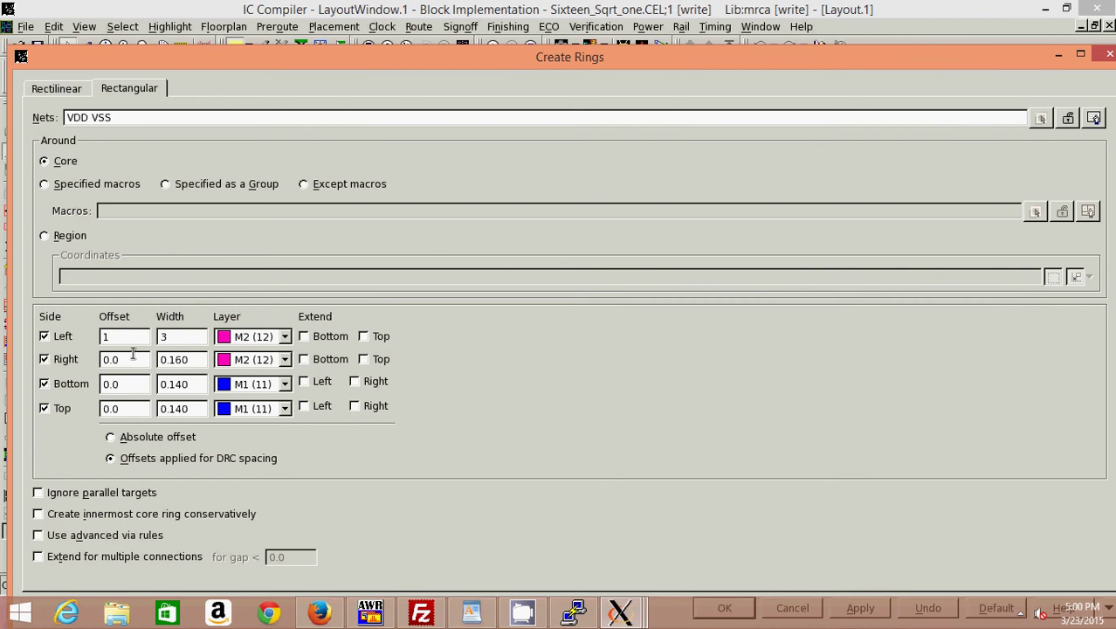
{"action": "type", "text": "1"}
{"action": "key", "text": "Tab"}
{"action": "type", "text": "31"}
{"action": "key", "text": "Tab"}
{"action": "type", "text": "3"}
{"action": "key", "text": "BackSpace"}
{"action": "key", "text": "BackSpace"}
{"action": "key", "text": "BackSpace"}
{"action": "type", "text": "1"}
{"action": "key", "text": "Tab"}
{"action": "type", "text": "3"}
Step: Assign layer M5 to the left and right ring sides and M6 to the bottom and top, and create the rings
{"action": "left_click", "coordinate": [284, 337]}
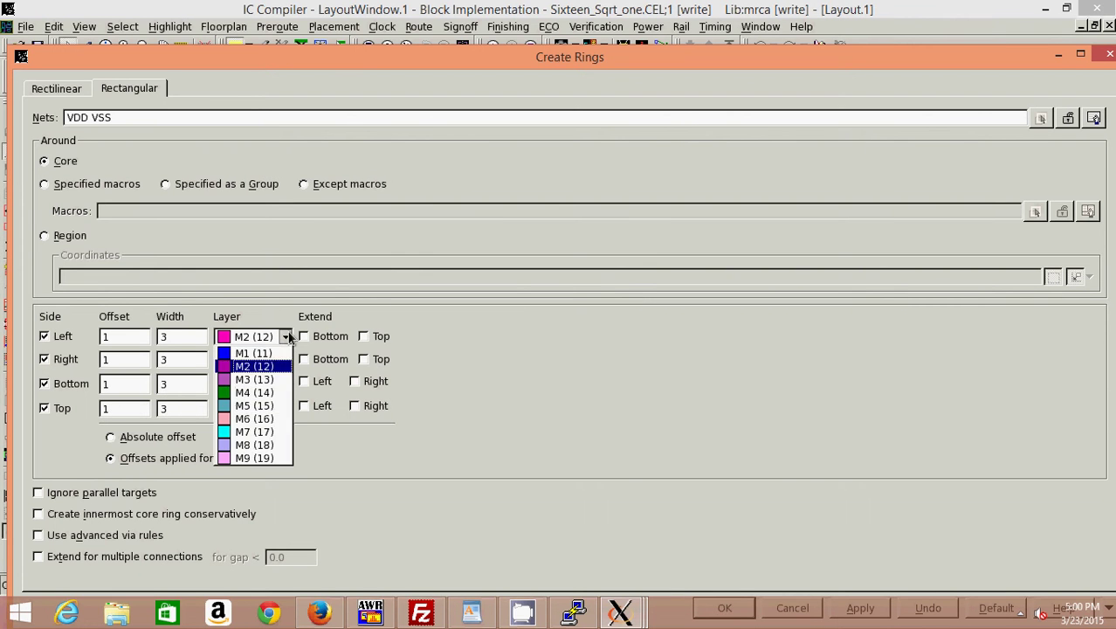
{"action": "left_click", "coordinate": [254, 407]}
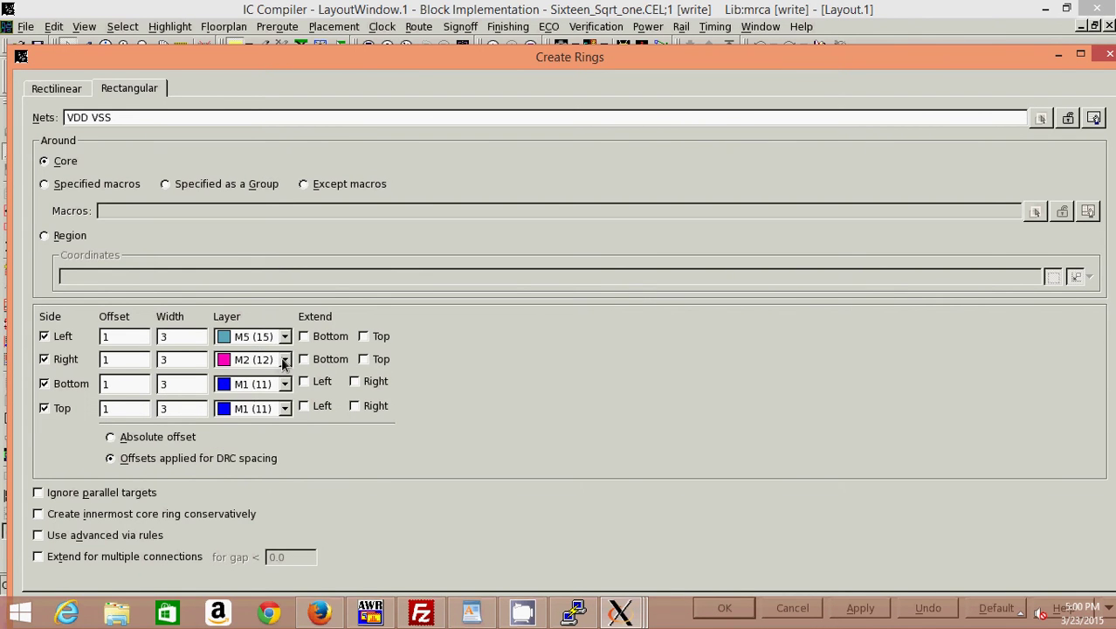
{"action": "left_click", "coordinate": [285, 359]}
{"action": "left_click", "coordinate": [254, 428]}
{"action": "left_click", "coordinate": [285, 385]}
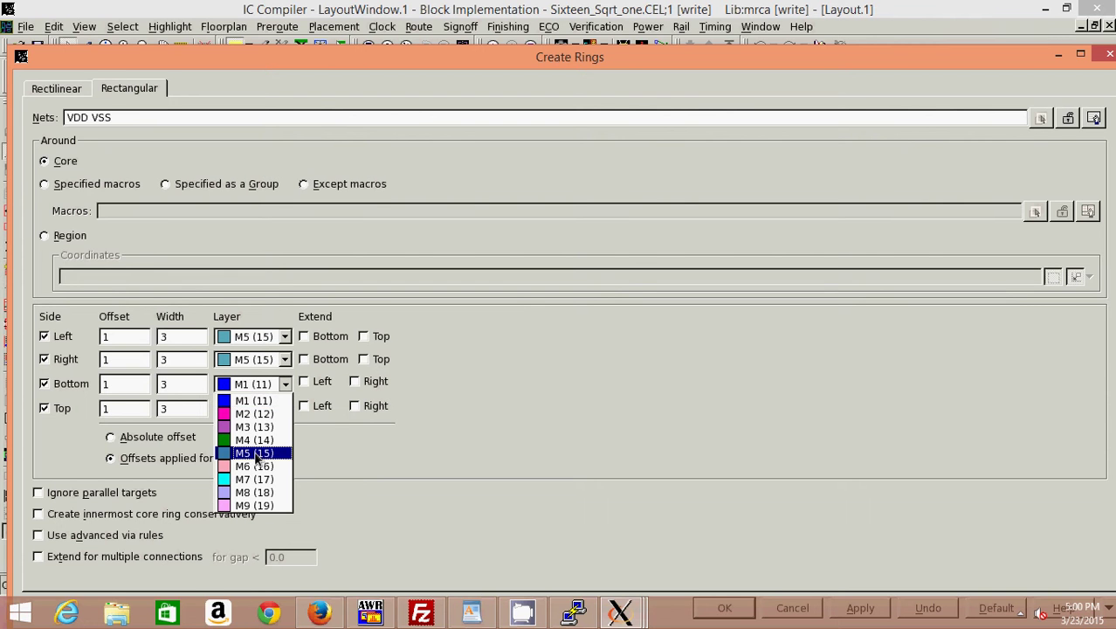
{"action": "left_click", "coordinate": [254, 469]}
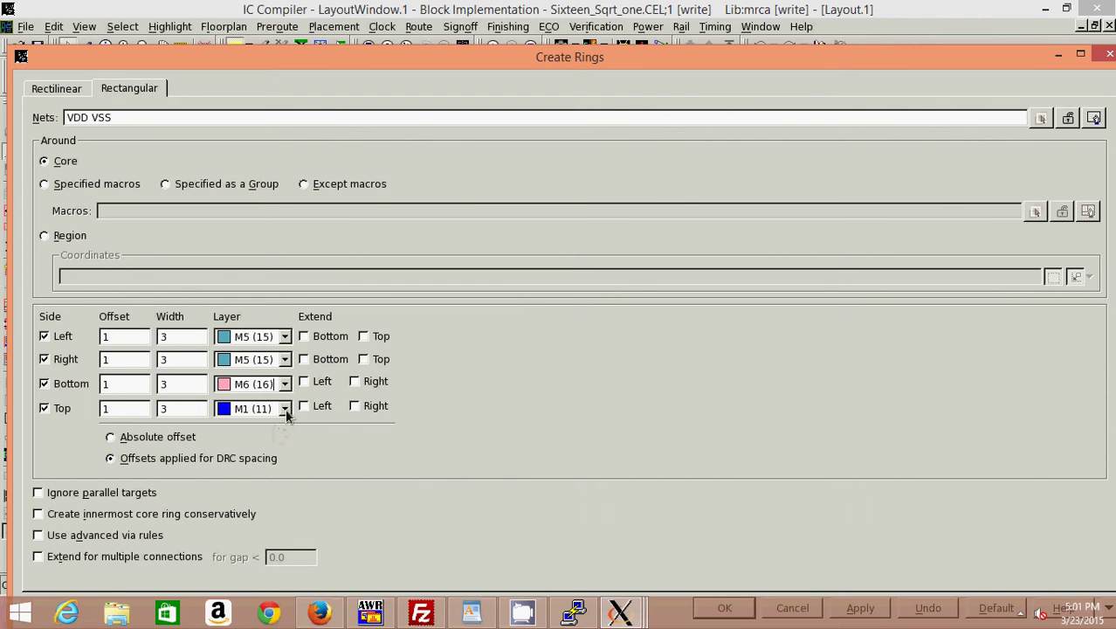
{"action": "left_click", "coordinate": [285, 409]}
{"action": "left_click", "coordinate": [254, 491]}
{"action": "double_click", "coordinate": [777, 56]}
{"action": "left_click", "coordinate": [717, 577]}
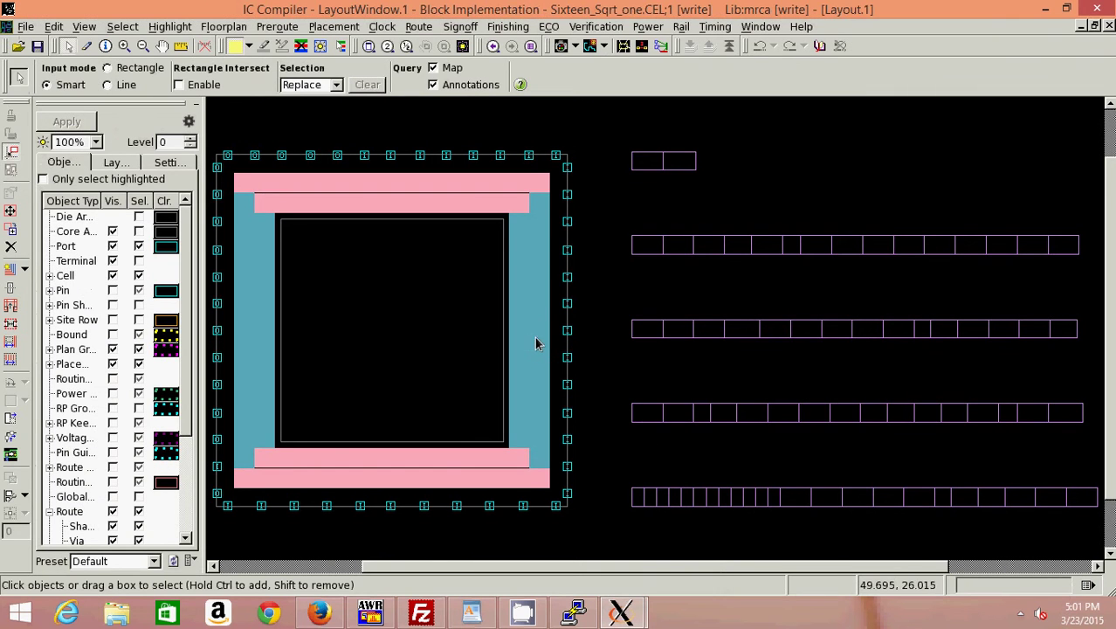
Step: Start creating power straps for the nets VDD and VSS on layer M5
{"action": "mouse_move", "coordinate": [537, 343]}
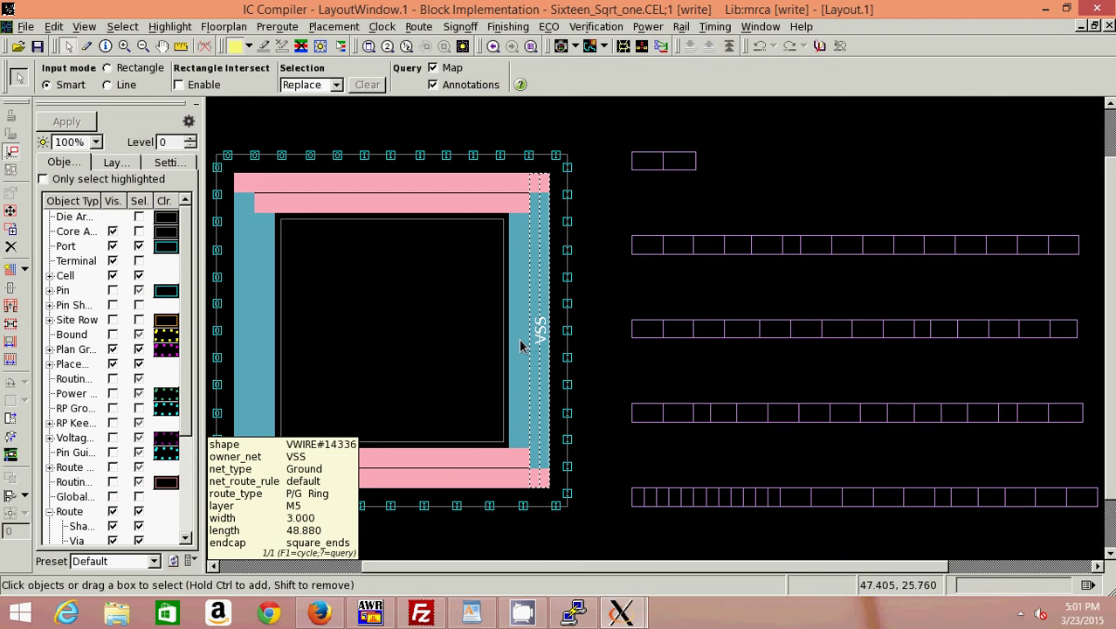
{"action": "mouse_move", "coordinate": [445, 204]}
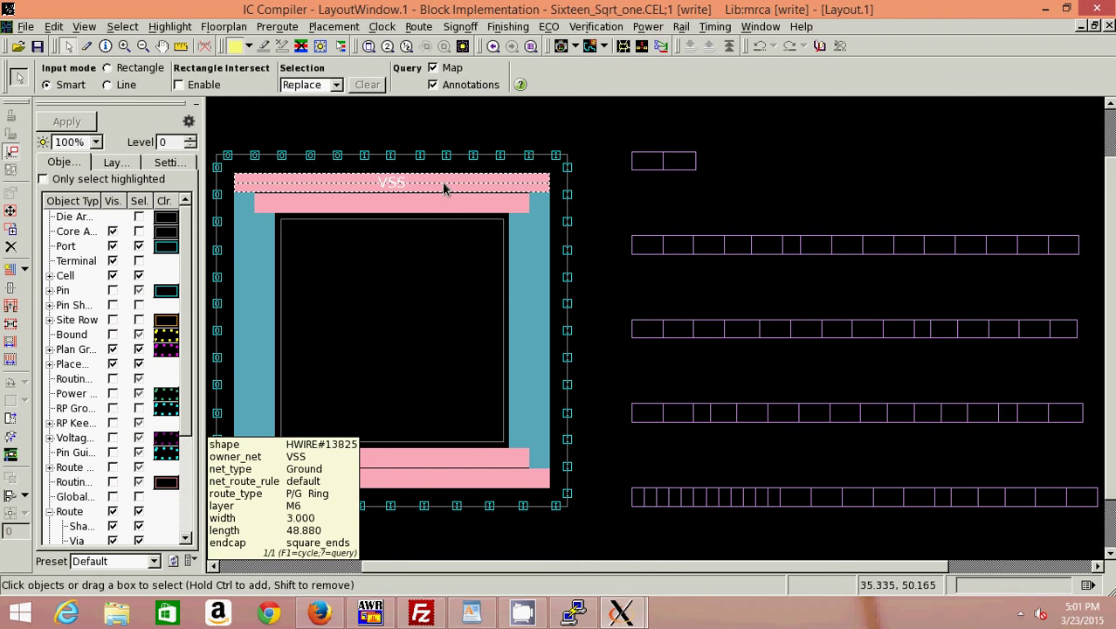
{"action": "left_click", "coordinate": [296, 29]}
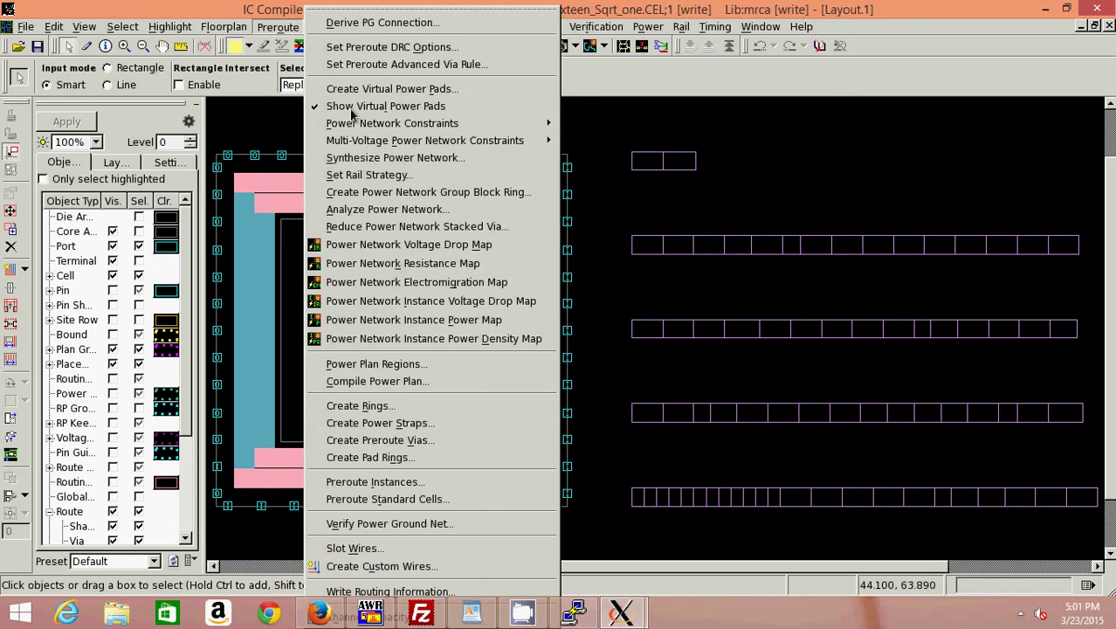
{"action": "left_click", "coordinate": [372, 427]}
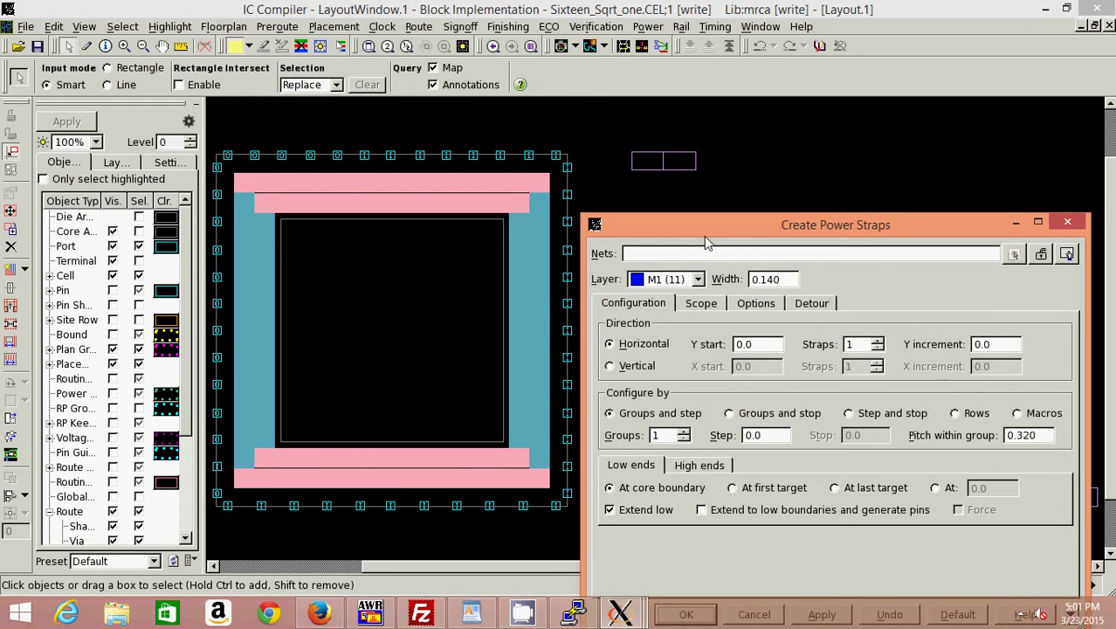
{"action": "left_click_drag", "start_coordinate": [706, 228], "coordinate": [657, 163]}
{"action": "left_click", "coordinate": [632, 189]}
{"action": "type", "text": "VDD VSS"}
{"action": "left_click", "coordinate": [650, 213]}
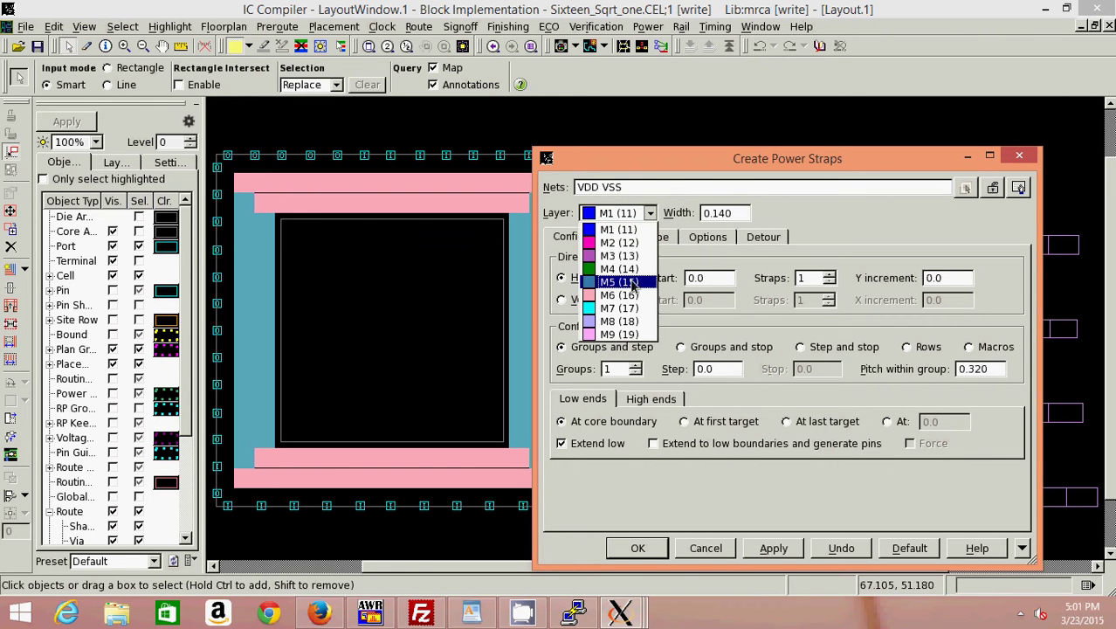
{"action": "left_click", "coordinate": [631, 282]}
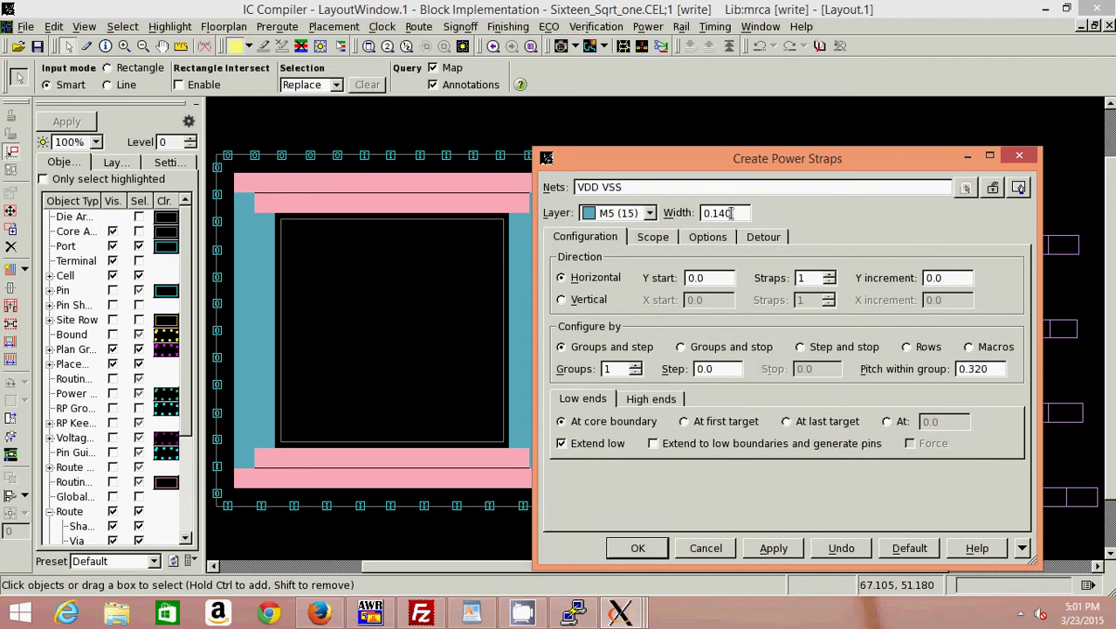
Step: Set the strap width, 40 groups and a step of 2, and create the horizontal power straps
{"action": "left_click", "coordinate": [730, 213]}
{"action": "key", "text": "BackSpace"}
{"action": "type", "text": "6040"}
{"action": "key", "text": "Tab"}
{"action": "type", "text": "2"}
{"action": "left_click", "coordinate": [637, 551]}
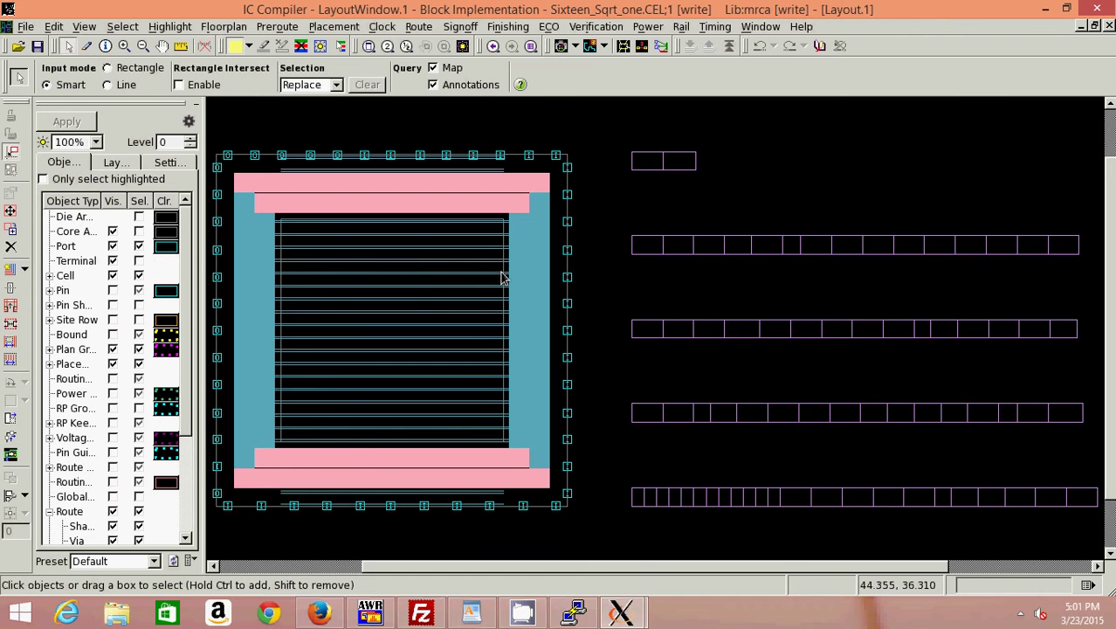
Step: Run core placement and optimization with medium effort and no additional optimization options
{"action": "mouse_move", "coordinate": [503, 278]}
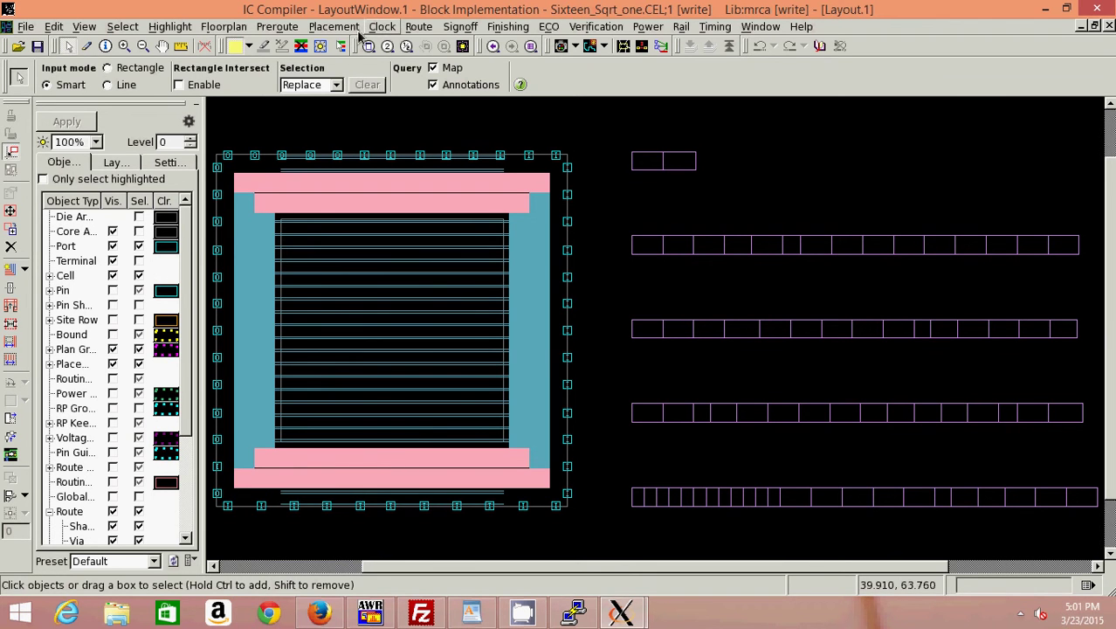
{"action": "left_click", "coordinate": [322, 27]}
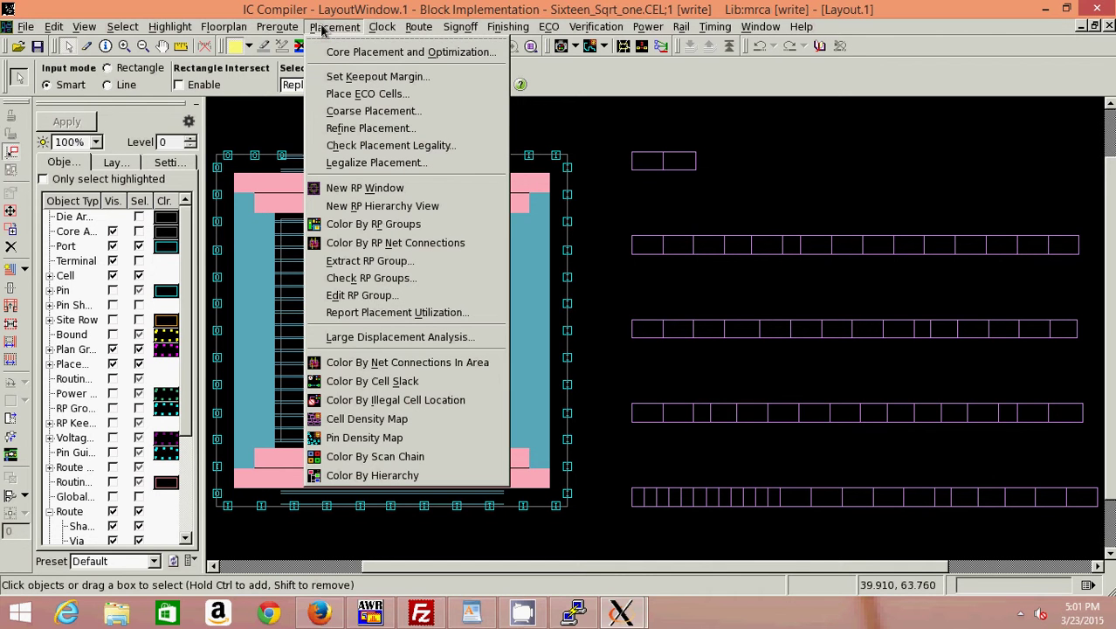
{"action": "left_click", "coordinate": [338, 52]}
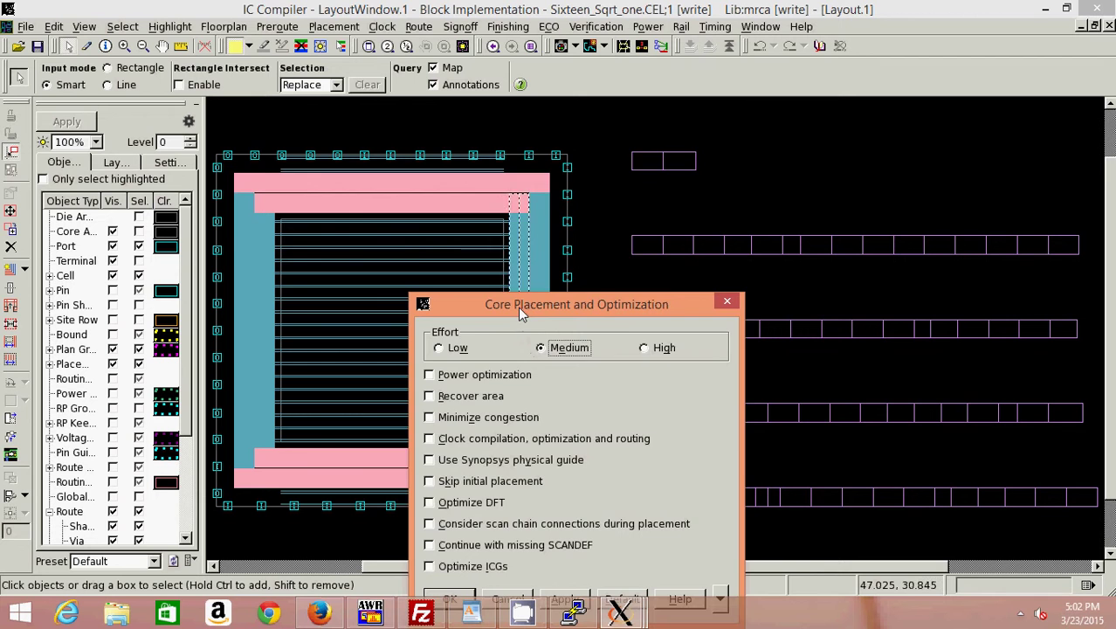
{"action": "left_click_drag", "start_coordinate": [518, 306], "coordinate": [503, 150]}
{"action": "left_click", "coordinate": [426, 443]}
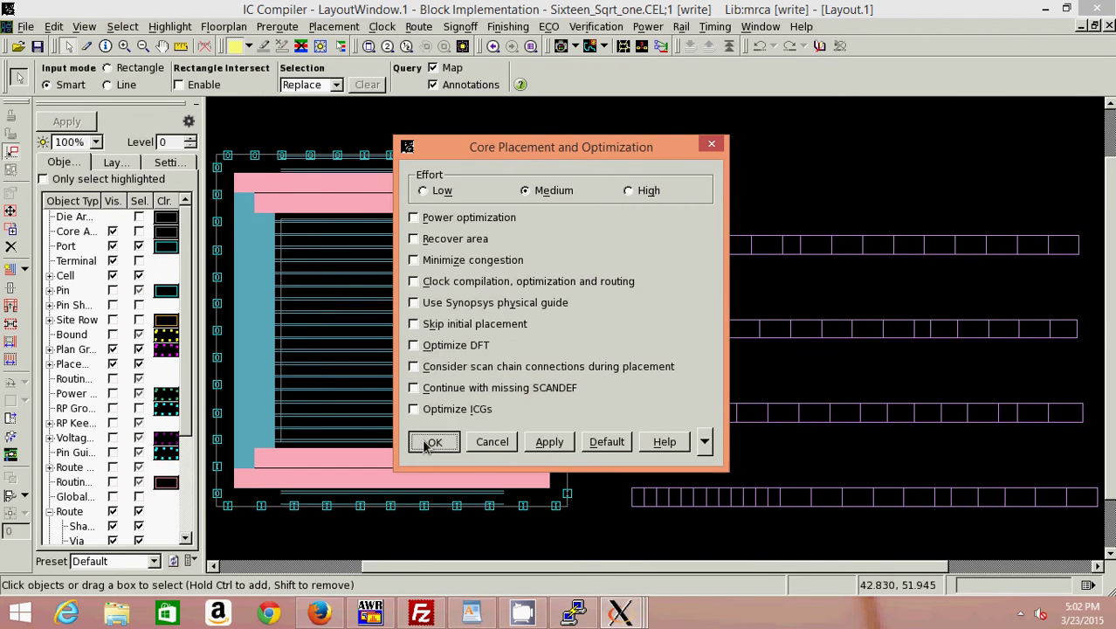
{"action": "left_click", "coordinate": [616, 330]}
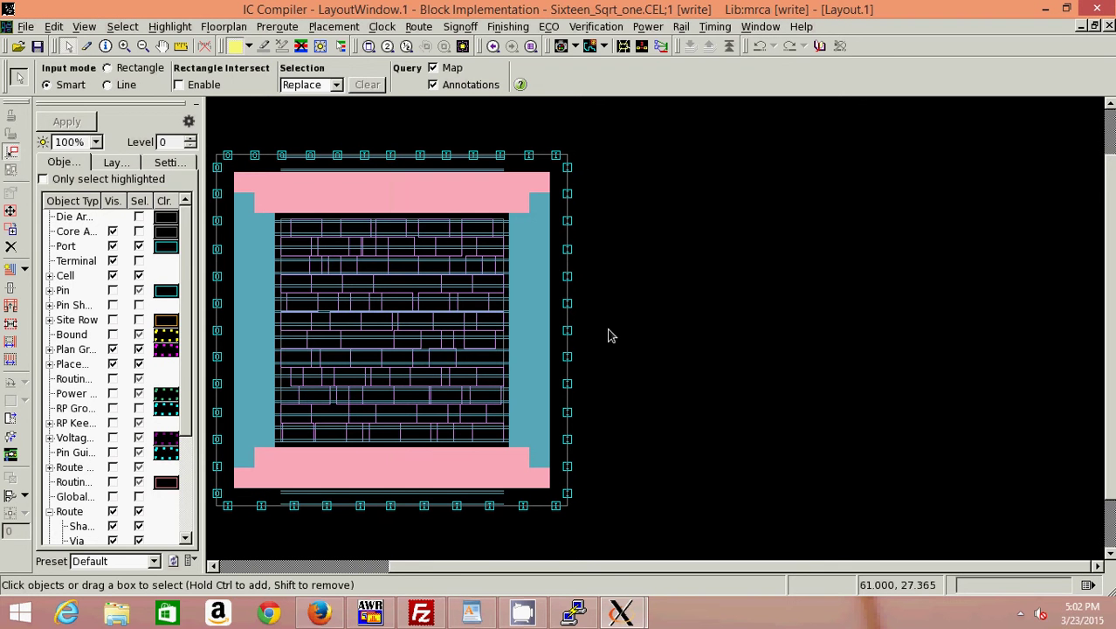
Step: Preroute the standard cells with extension to boundaries, pin generation and empty-row filling enabled, and keeping floating rail segments disabled
{"action": "left_click", "coordinate": [370, 47]}
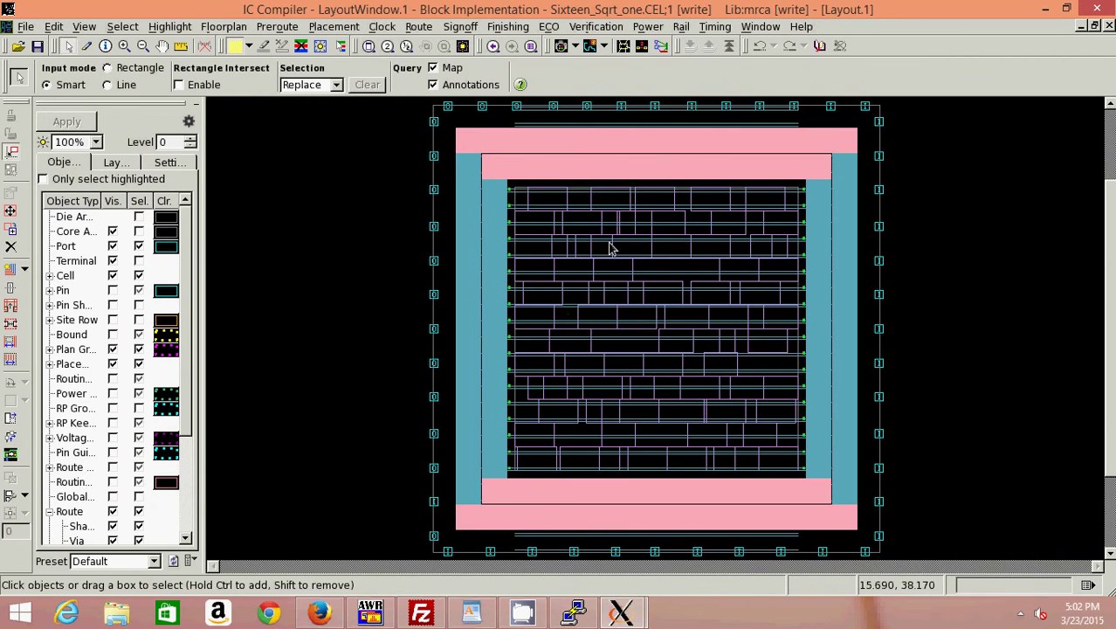
{"action": "left_click", "coordinate": [287, 27]}
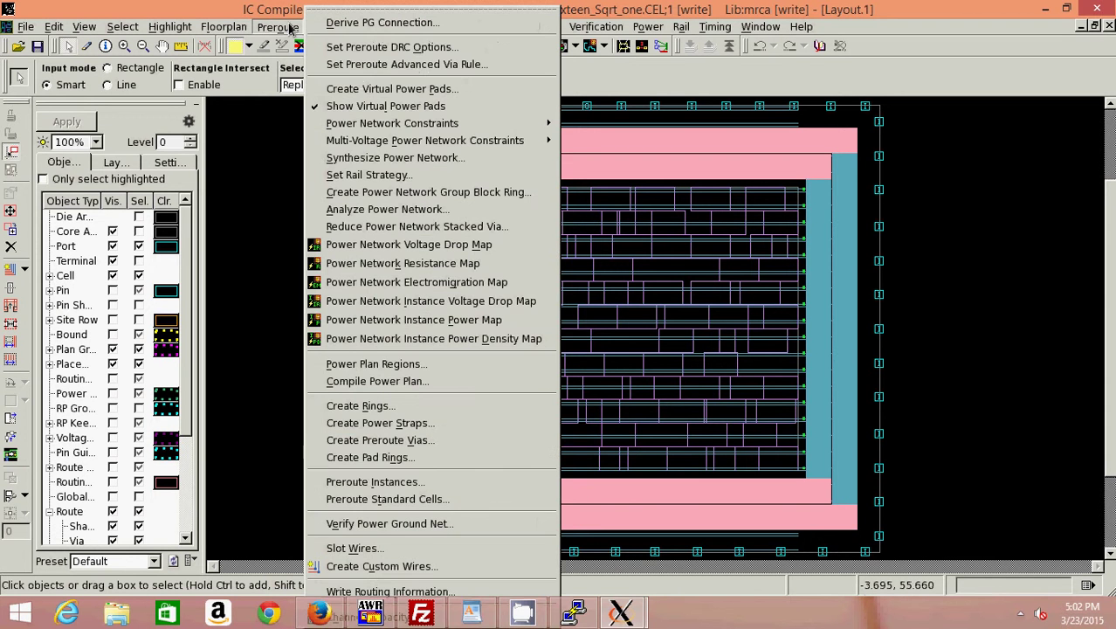
{"action": "left_click", "coordinate": [407, 500]}
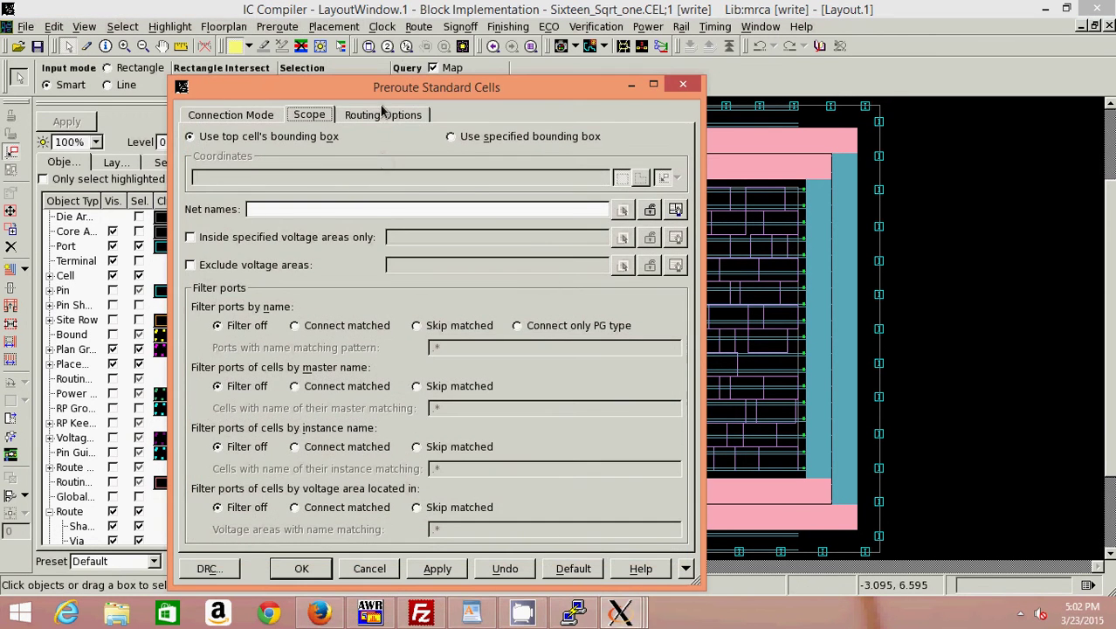
{"action": "left_click", "coordinate": [380, 117]}
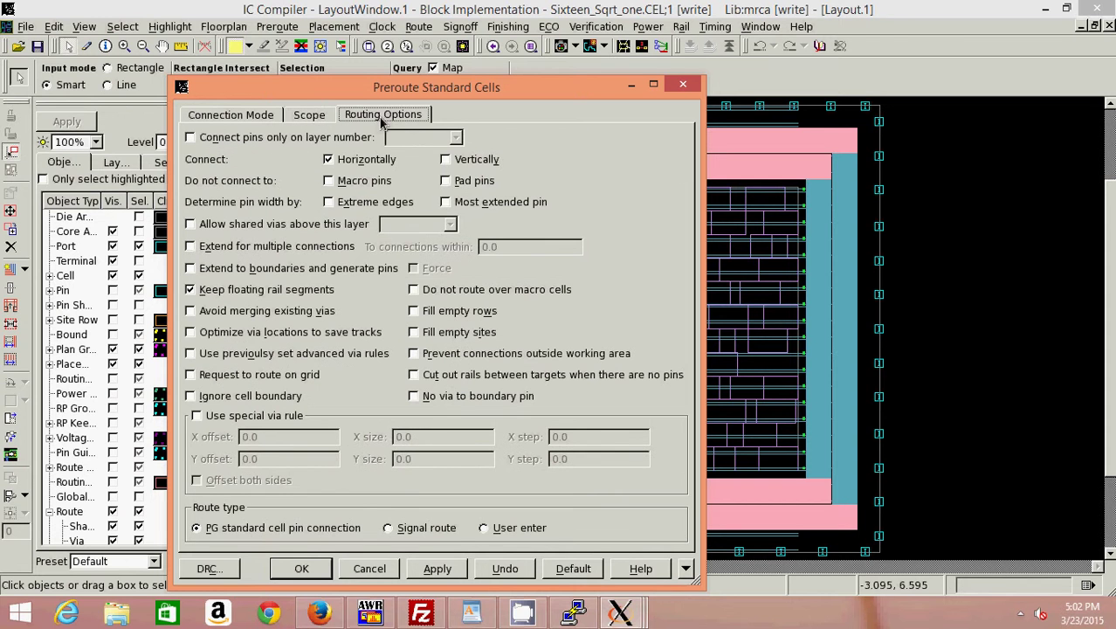
{"action": "left_click", "coordinate": [191, 291]}
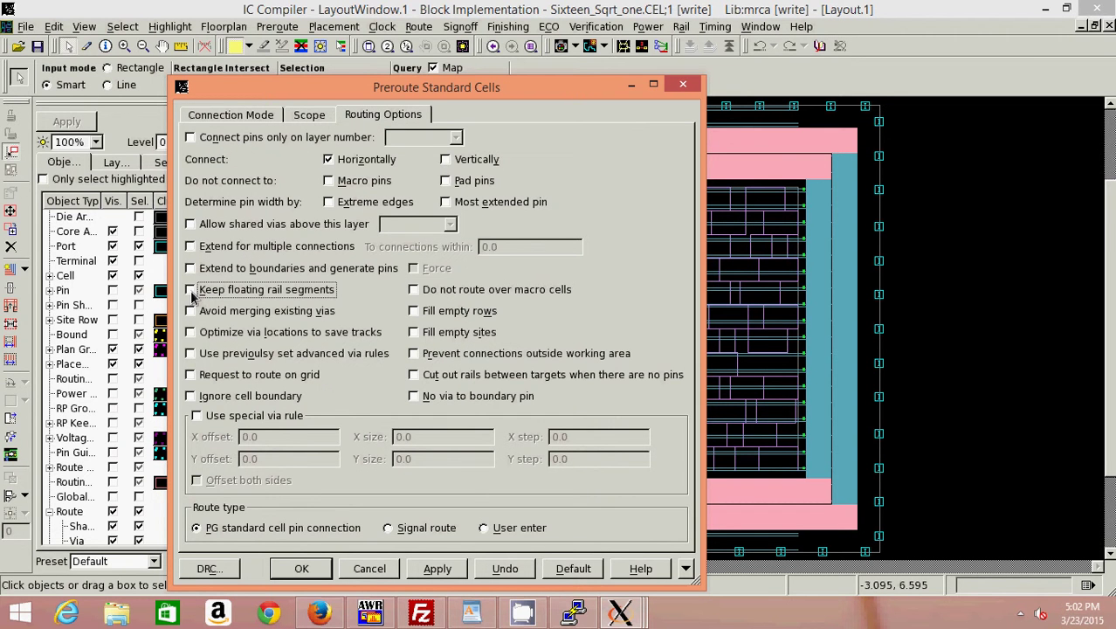
{"action": "left_click", "coordinate": [190, 269]}
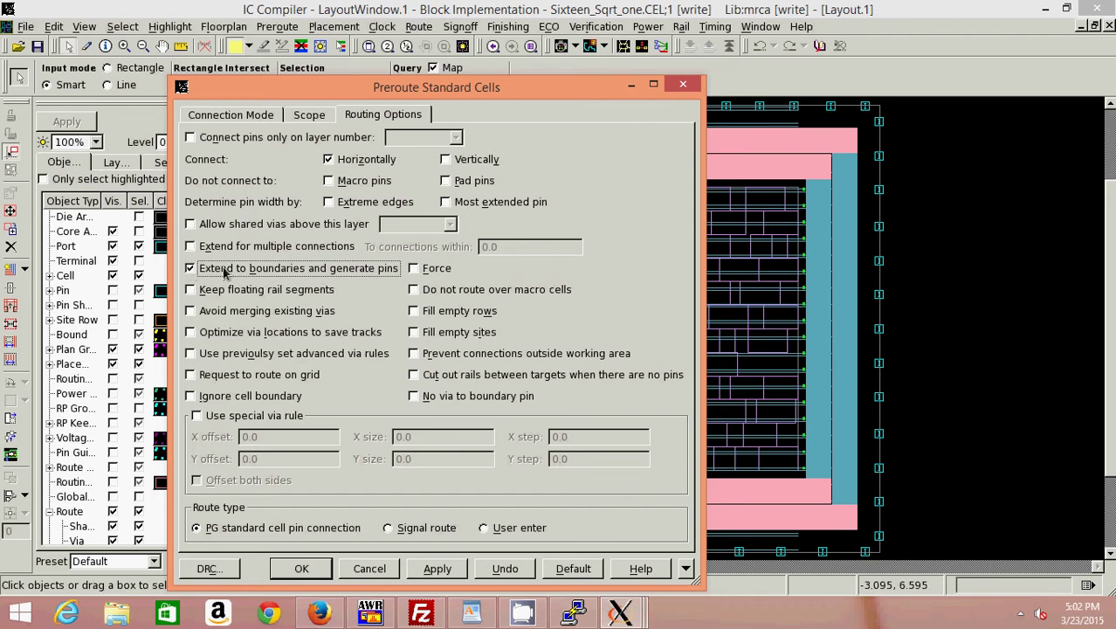
{"action": "left_click", "coordinate": [414, 311]}
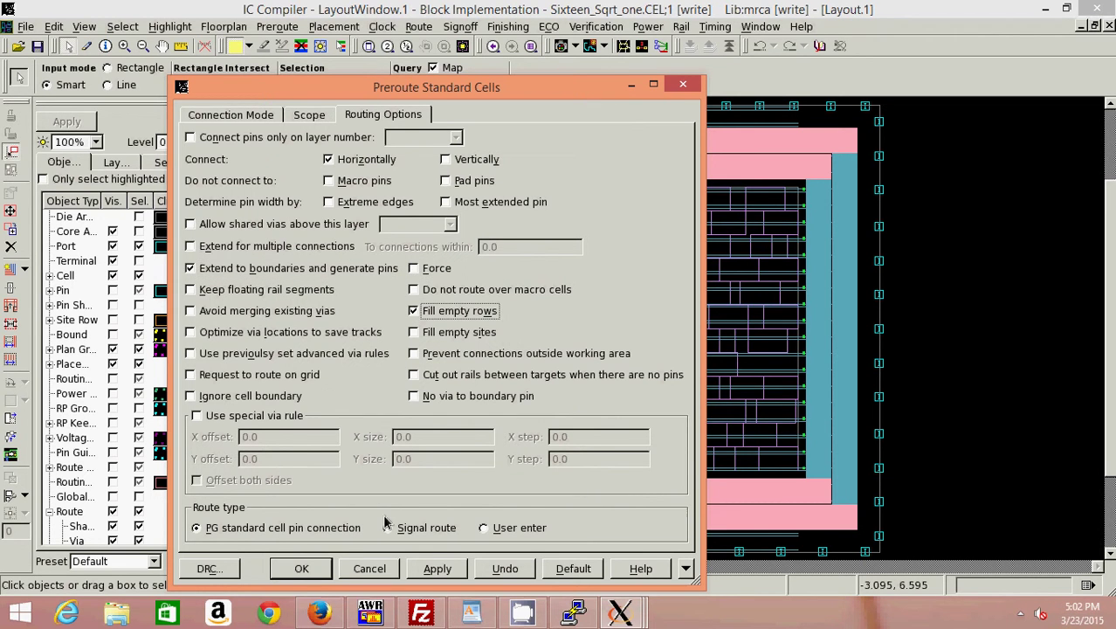
{"action": "left_click", "coordinate": [301, 569]}
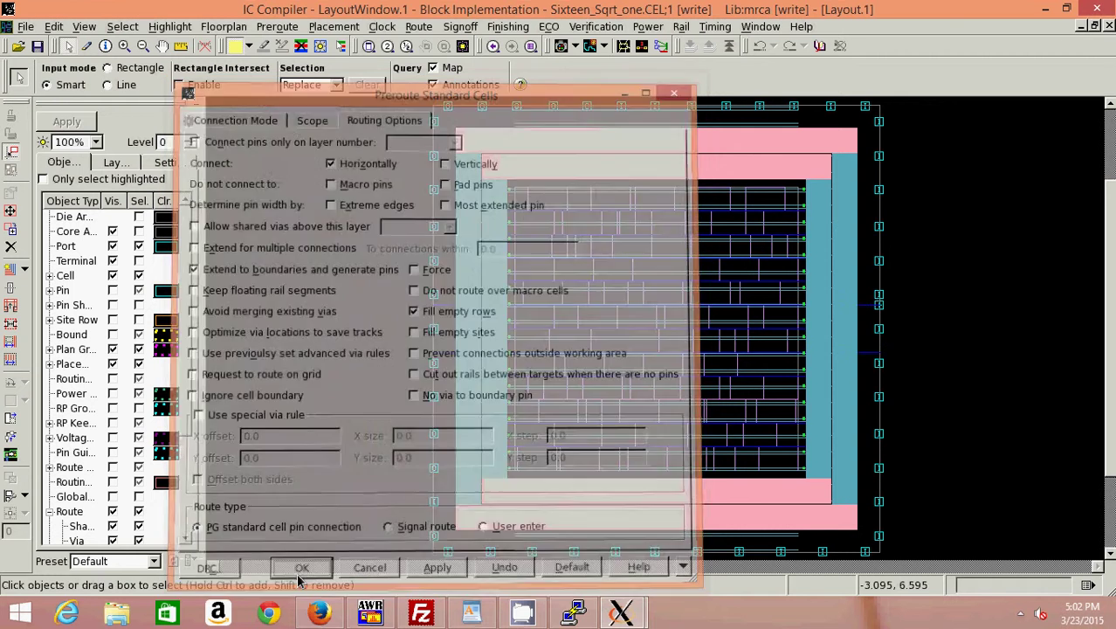
Step: Preroute the macro, pad and cover instances for the power and ground nets with the default settings
{"action": "left_click", "coordinate": [271, 27]}
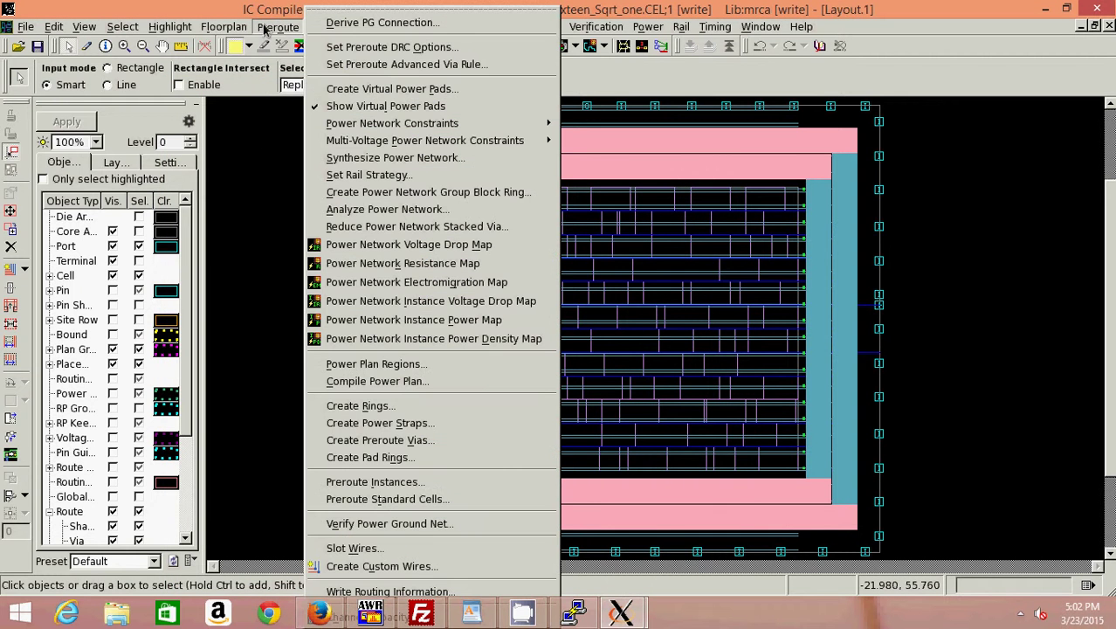
{"action": "left_click", "coordinate": [374, 483]}
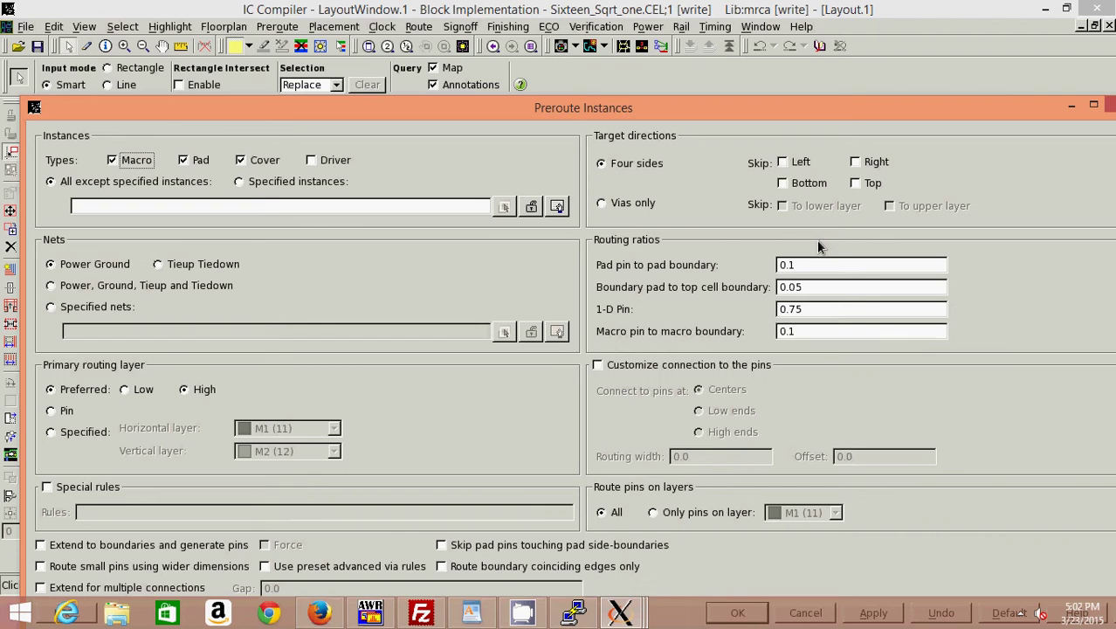
{"action": "double_click", "coordinate": [850, 109]}
{"action": "left_click", "coordinate": [715, 575]}
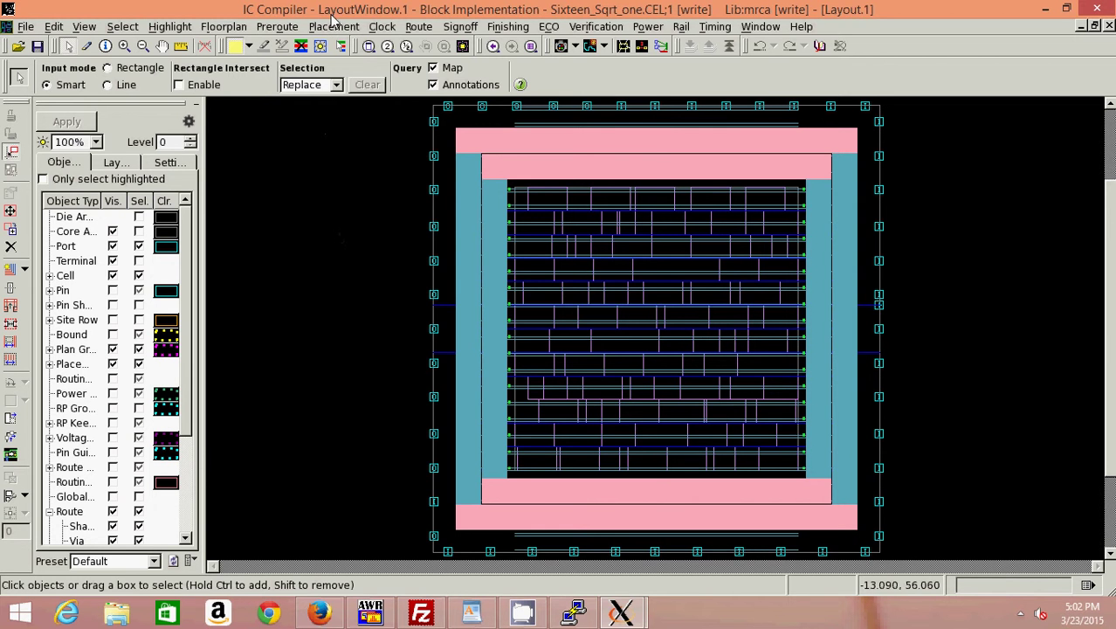
{"action": "left_click", "coordinate": [414, 28]}
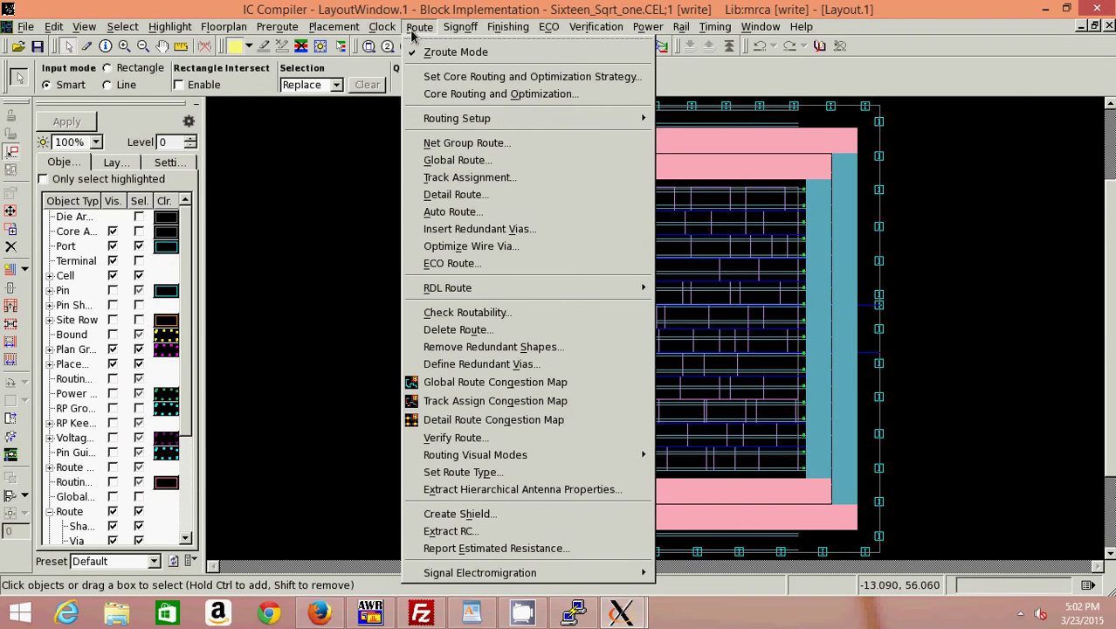
{"action": "left_click", "coordinate": [415, 77]}
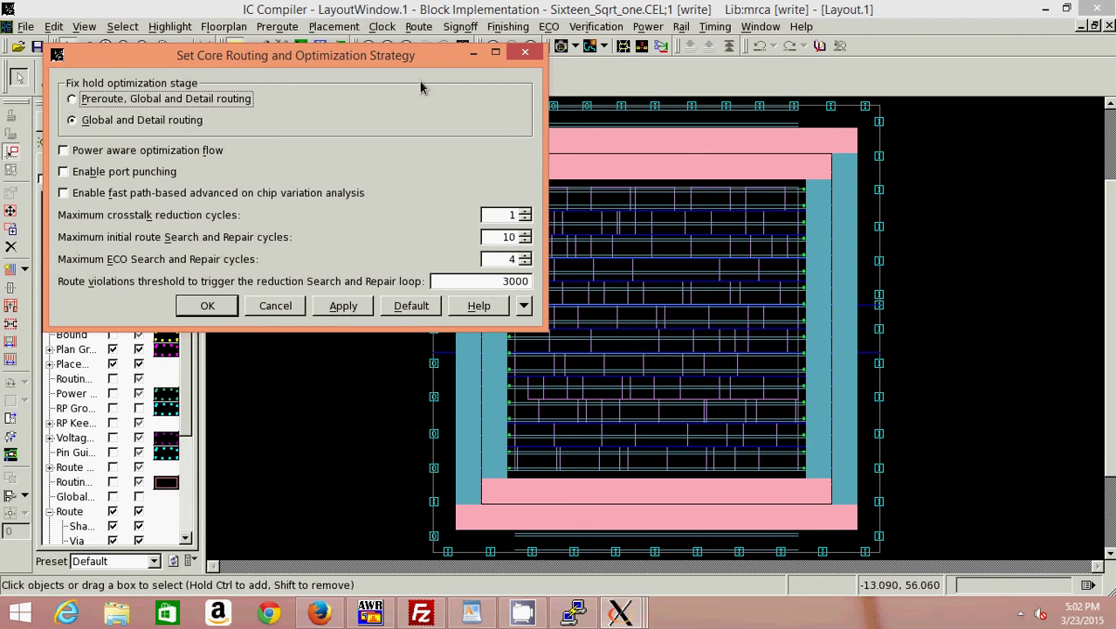
{"action": "left_click", "coordinate": [298, 303]}
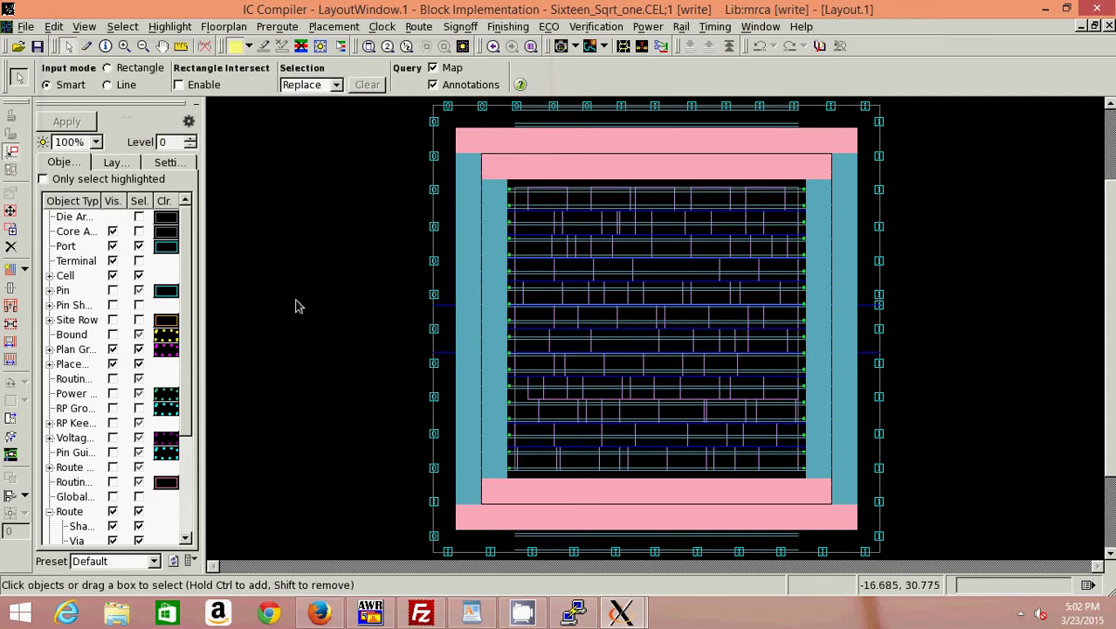
{"action": "left_click", "coordinate": [418, 30]}
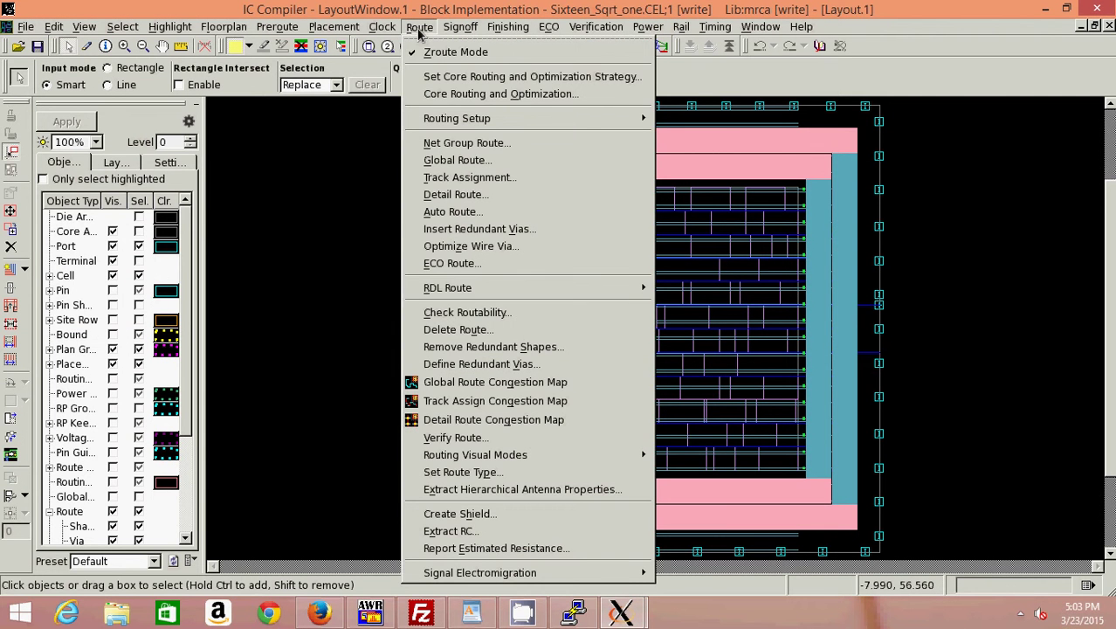
{"action": "left_click", "coordinate": [428, 95]}
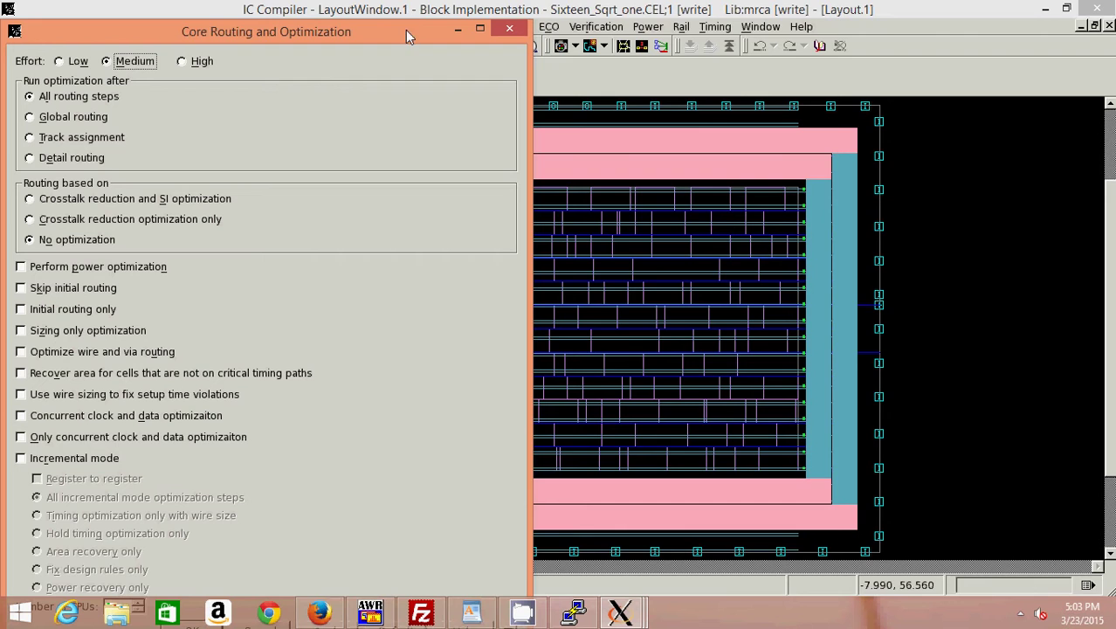
{"action": "double_click", "coordinate": [408, 36]}
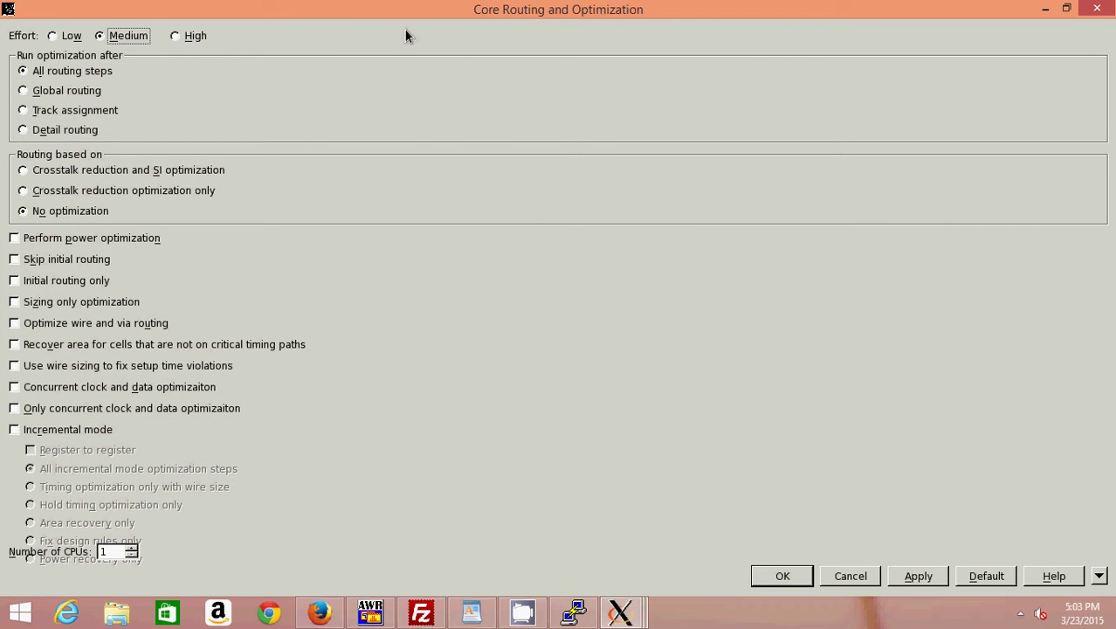
{"action": "left_click", "coordinate": [850, 577]}
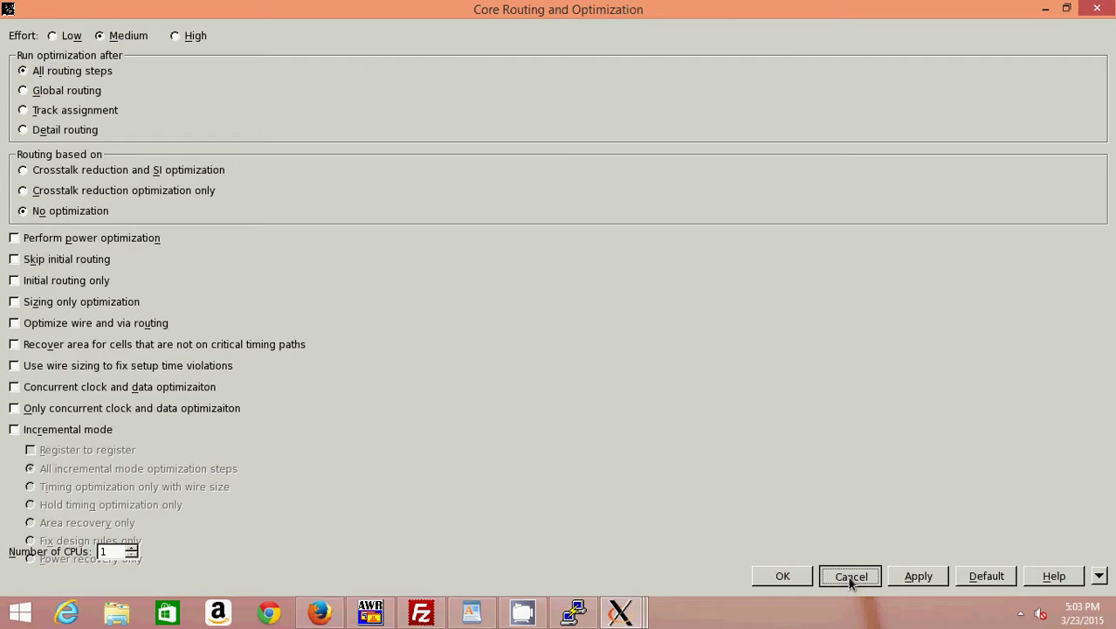
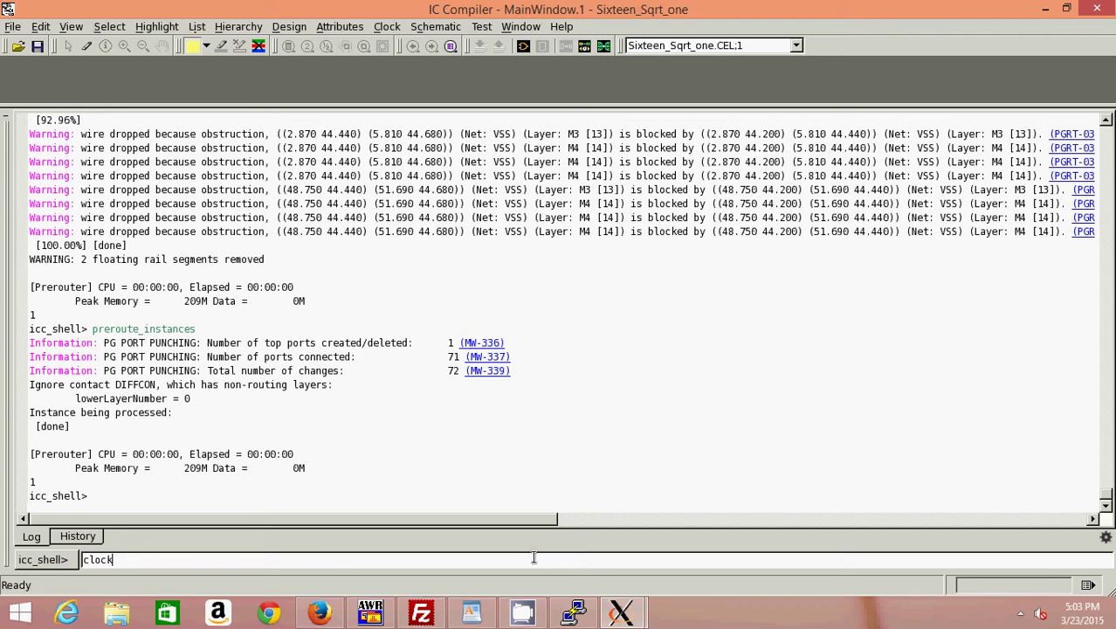
Step: Run clock tree optimization from the icc_shell with the command clock_opt -fix_hold_all_clocks
{"action": "type", "text": "_op"}
{"action": "key", "text": "Tab"}
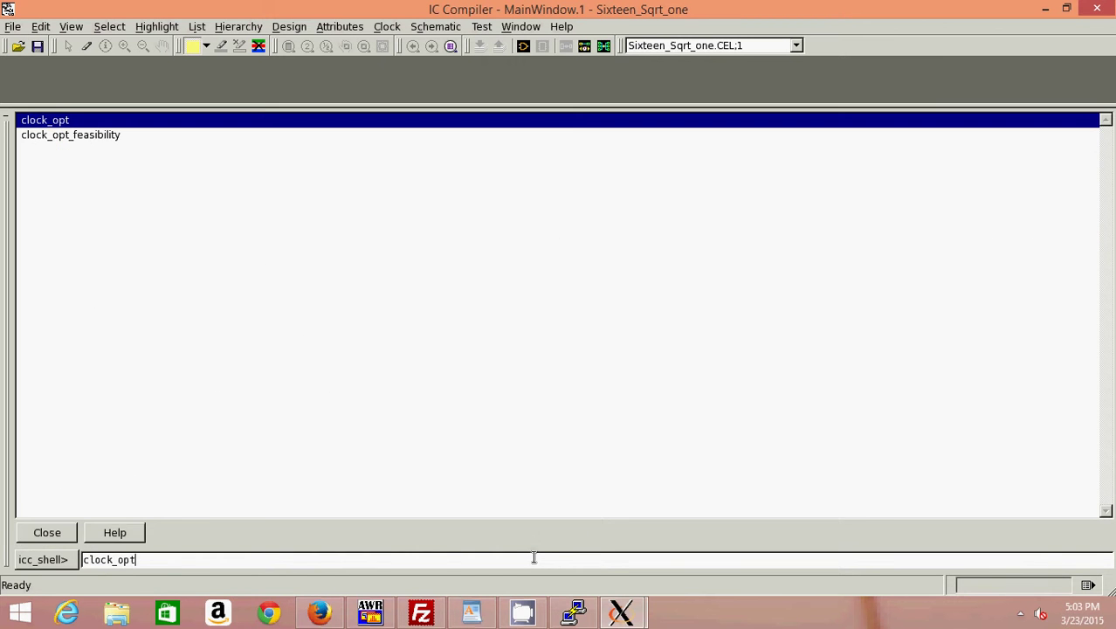
{"action": "type", "text": "-"}
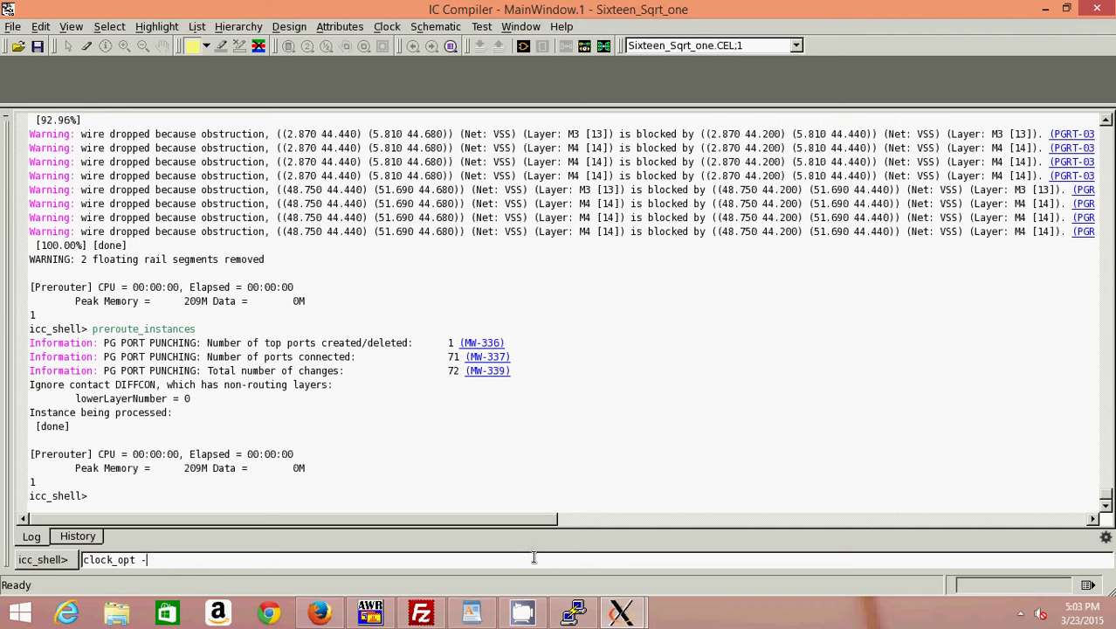
{"action": "type", "text": "fi"}
{"action": "key", "text": "Tab"}
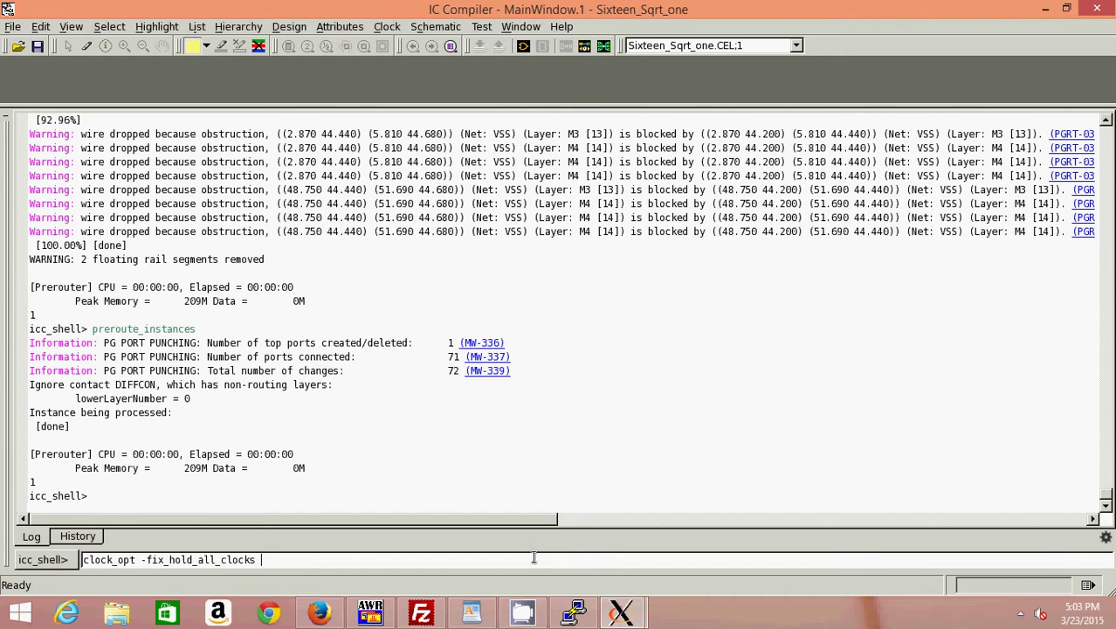
{"action": "key", "text": "Return"}
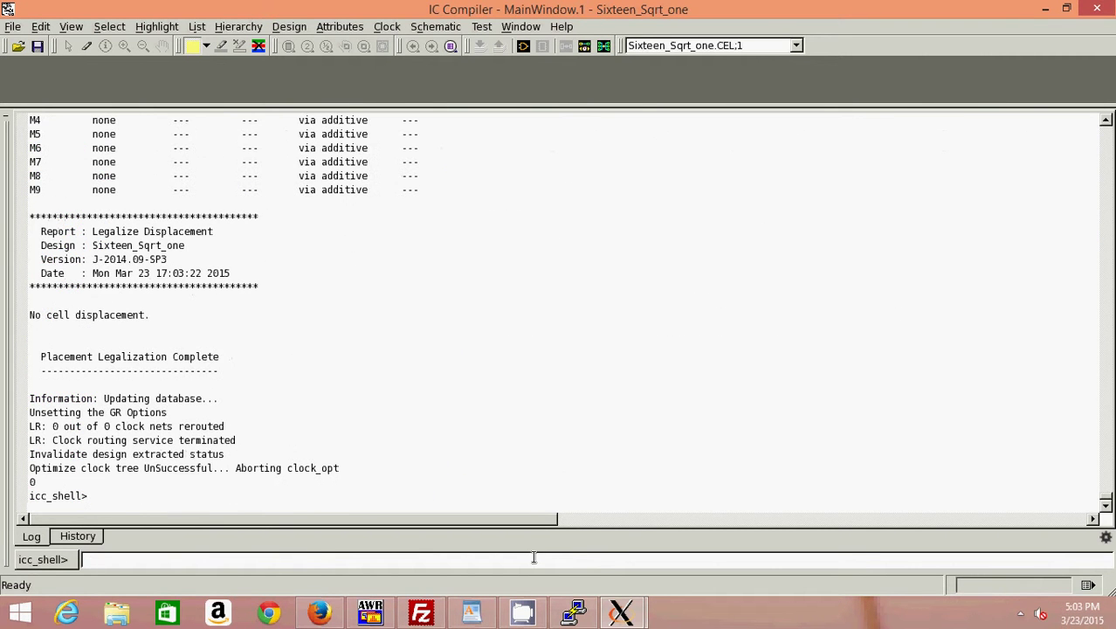
Step: Report the clock tree from the icc_shell with the command report_clock_tree
{"action": "type", "text": "report_clock"}
{"action": "key", "text": "Tab"}
{"action": "key", "text": "Down"}
{"action": "key", "text": "Down"}
{"action": "key", "text": "Down"}
{"action": "key", "text": "Down"}
{"action": "key", "text": "Down"}
{"action": "key", "text": "Down"}
{"action": "key", "text": "Down"}
{"action": "key", "text": "Down"}
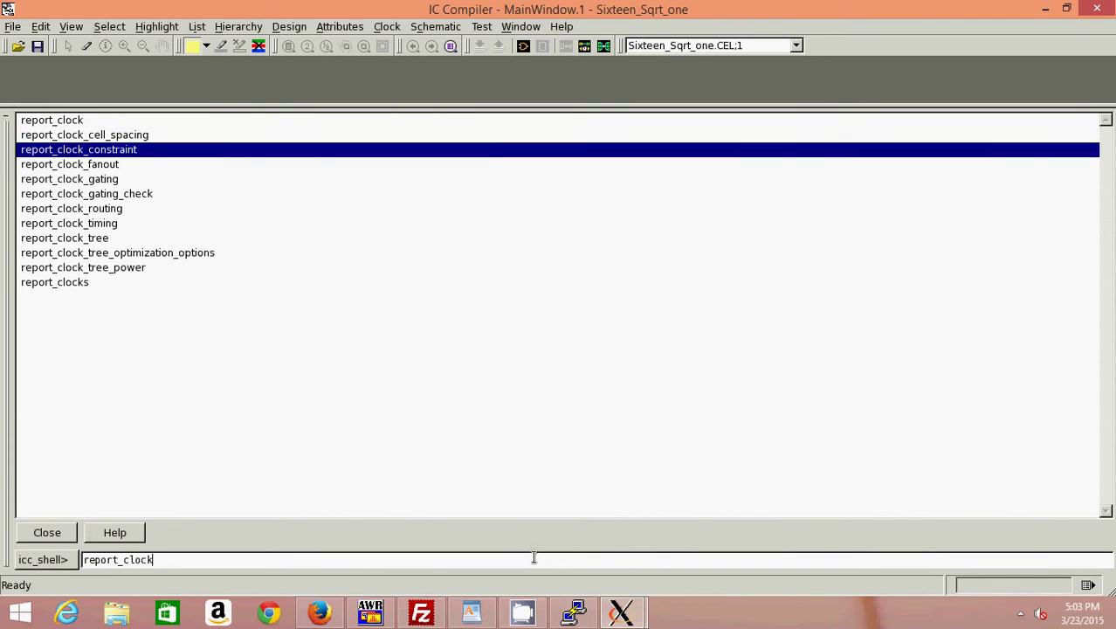
{"action": "key", "text": "Down"}
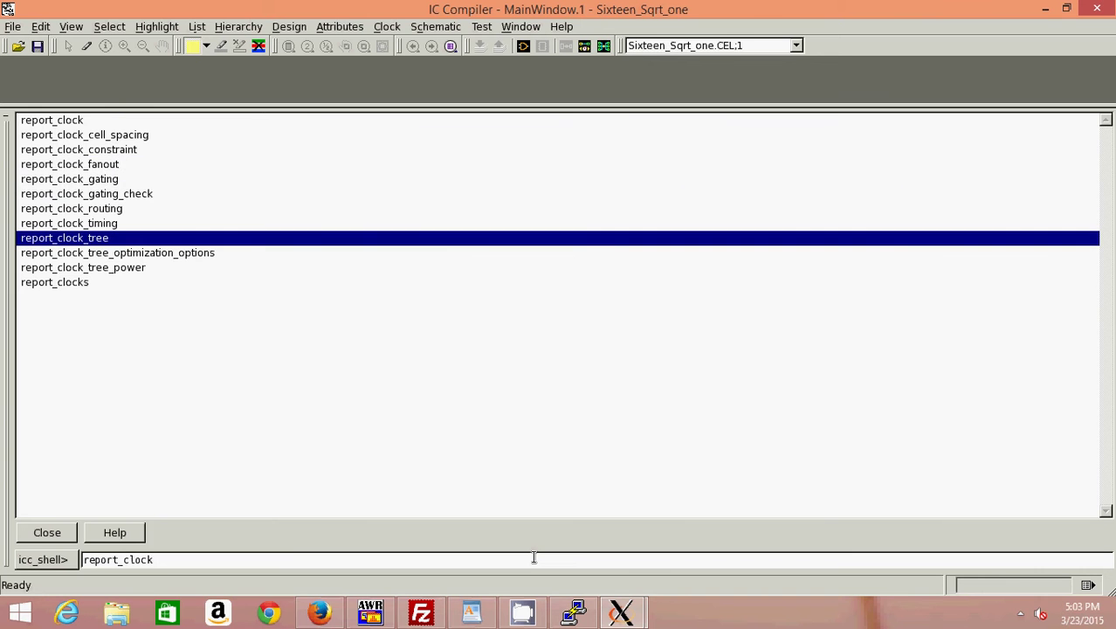
{"action": "key", "text": "Return"}
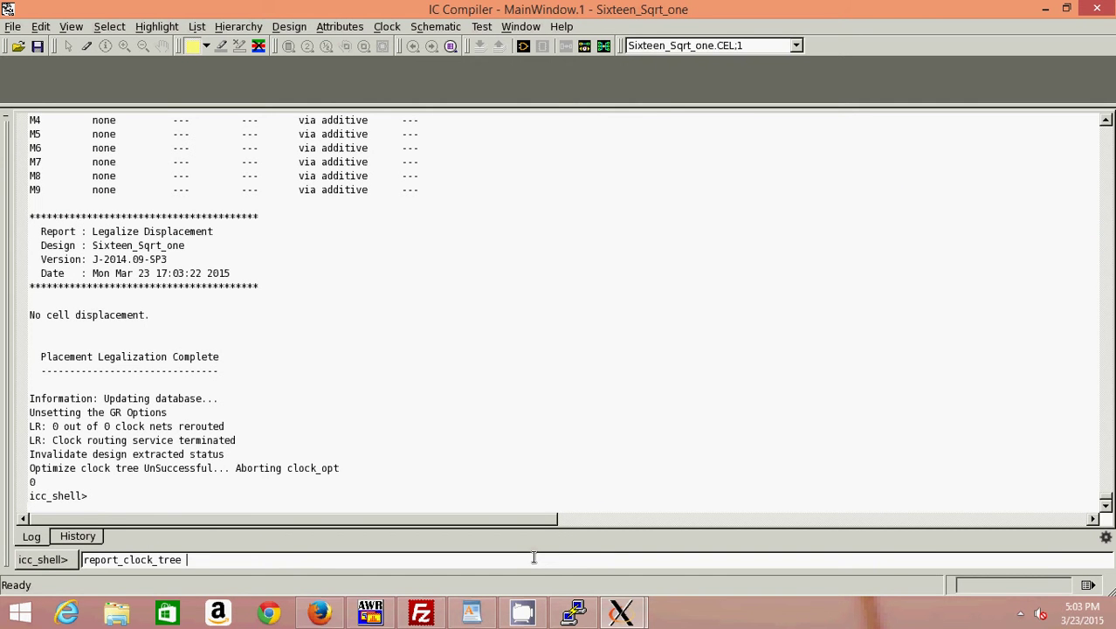
{"action": "key", "text": "Return"}
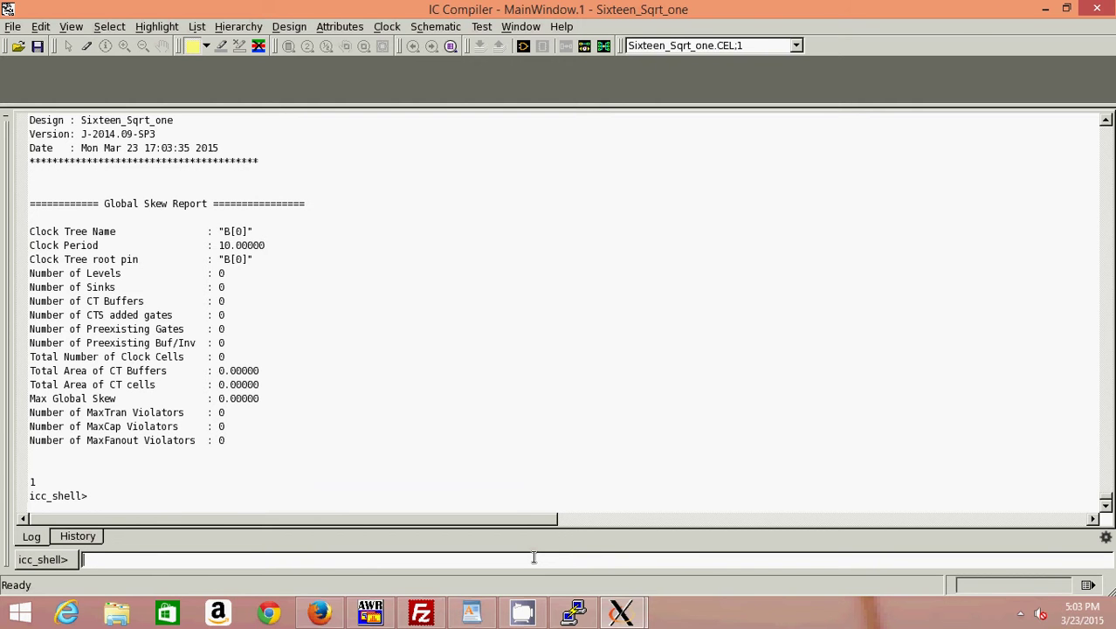
Step: Report the design's timing from the icc_shell with the command report_timing
{"action": "type", "text": "report_t"}
{"action": "key", "text": "Tab"}
{"action": "key", "text": "Down"}
{"action": "key", "text": "Down"}
{"action": "key", "text": "Down"}
{"action": "key", "text": "Down"}
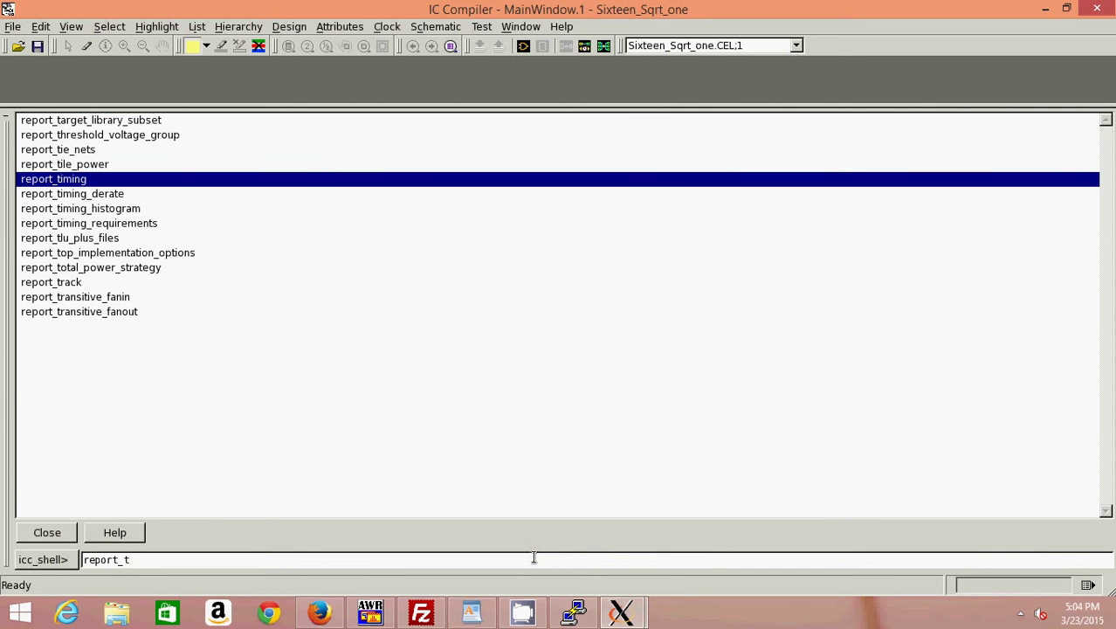
{"action": "key", "text": "Return"}
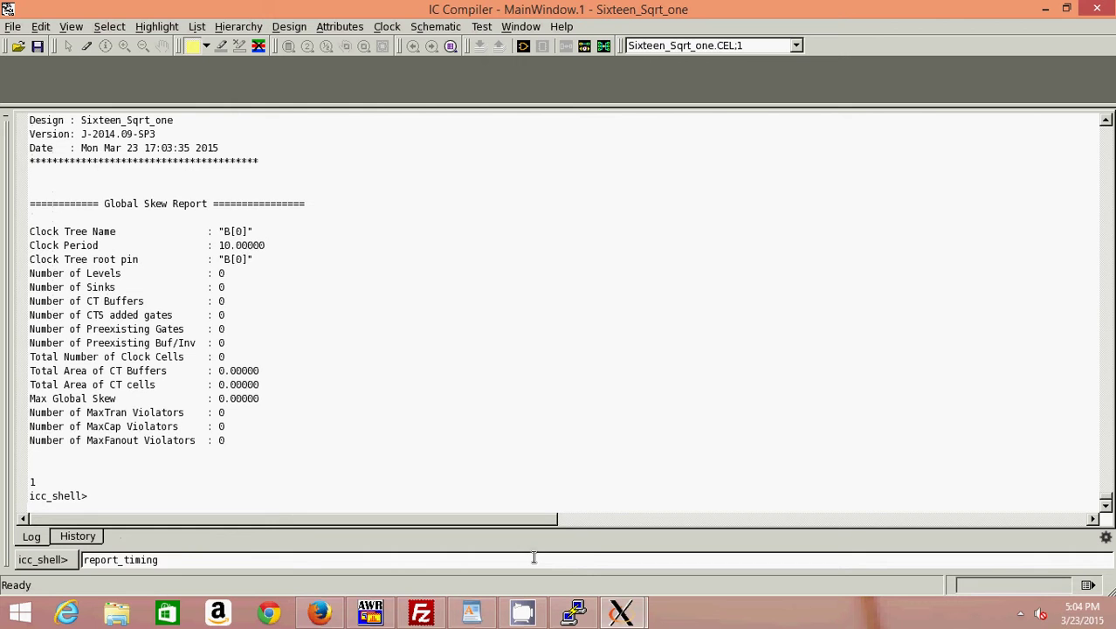
{"action": "key", "text": "Return"}
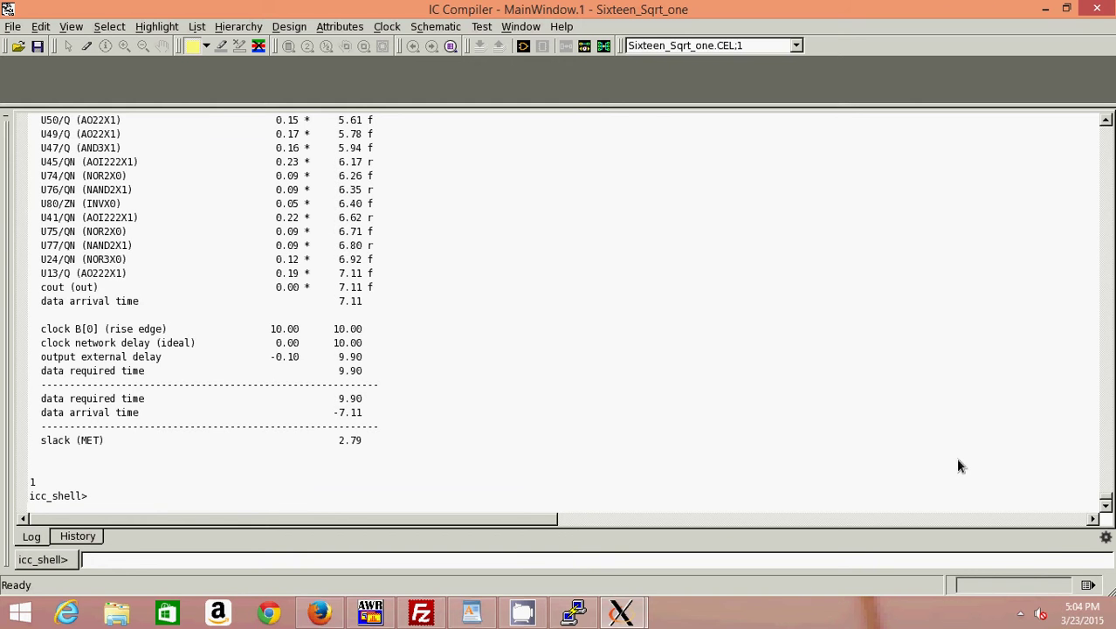
Step: Run core routing and optimization with medium effort, all routing steps and no crosstalk or SI optimization, and inspect the routed wires in the layout
{"action": "left_click", "coordinate": [574, 612]}
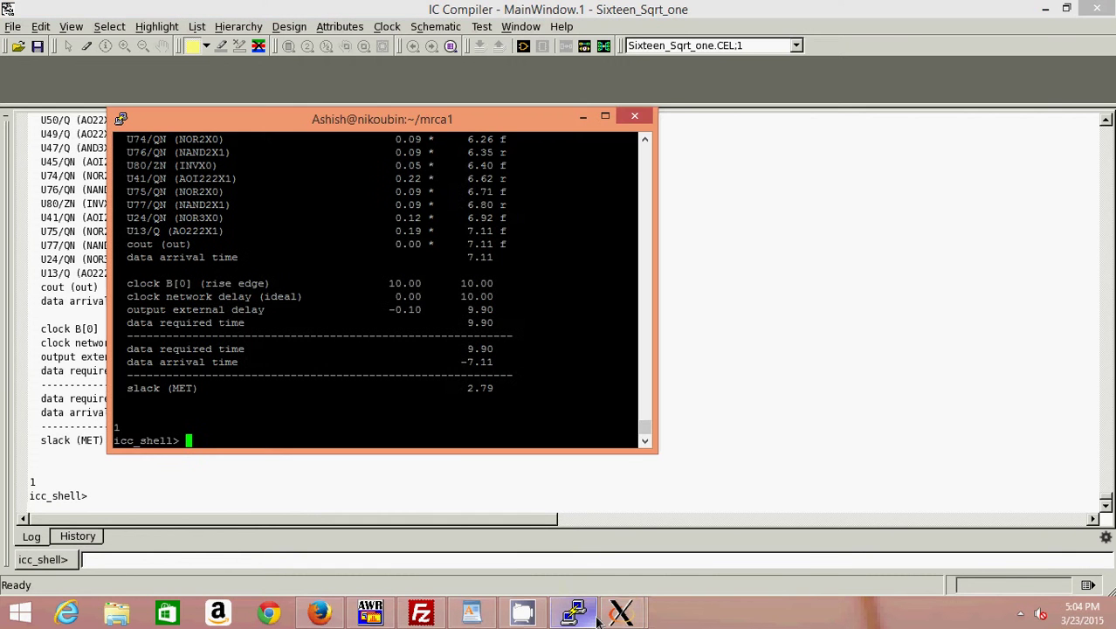
{"action": "mouse_move", "coordinate": [612, 618]}
{"action": "left_click", "coordinate": [535, 533]}
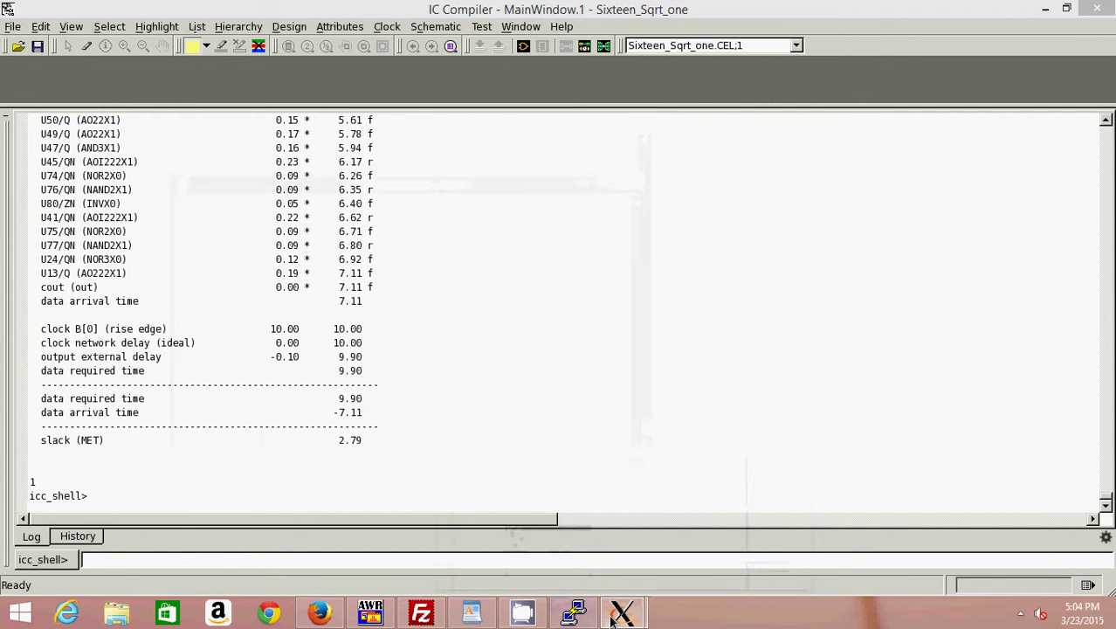
{"action": "left_click", "coordinate": [722, 549]}
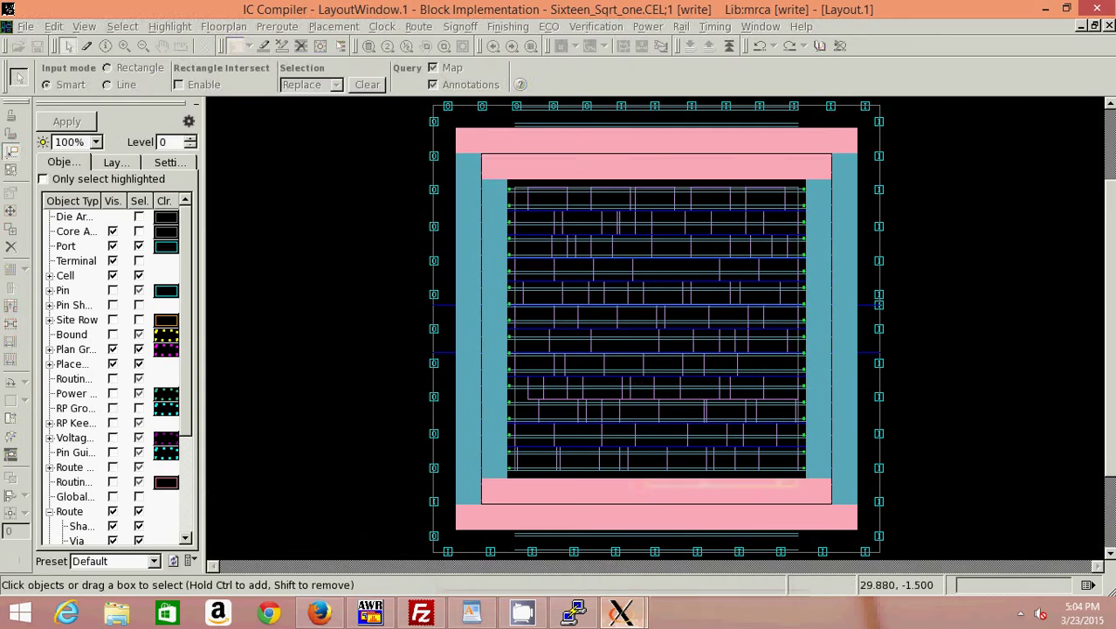
{"action": "left_click", "coordinate": [417, 27]}
{"action": "left_click", "coordinate": [439, 94]}
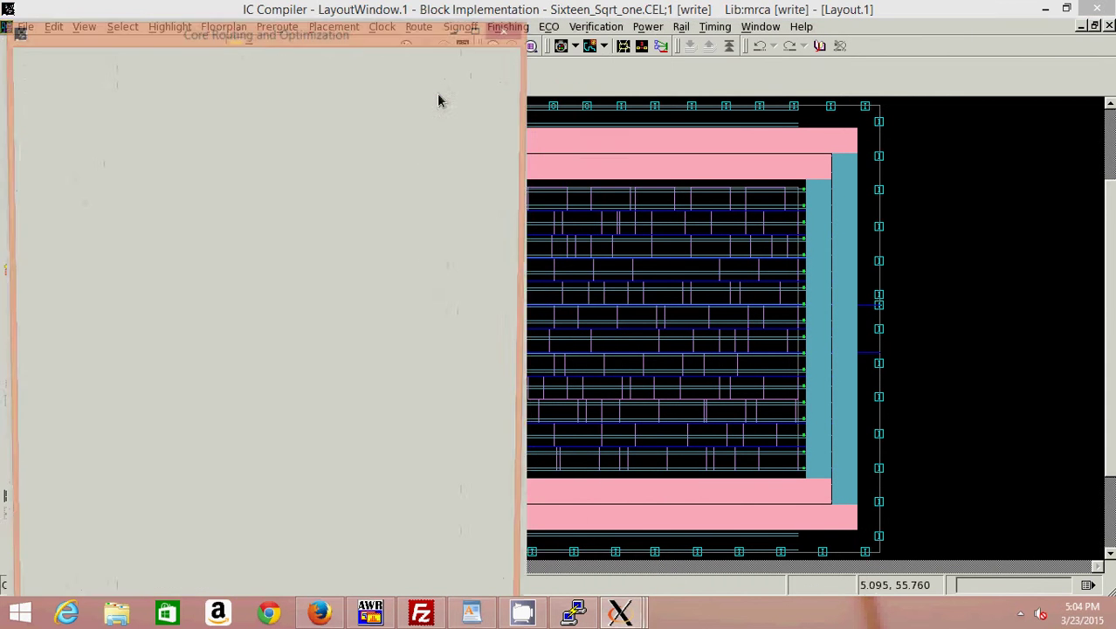
{"action": "double_click", "coordinate": [259, 32]}
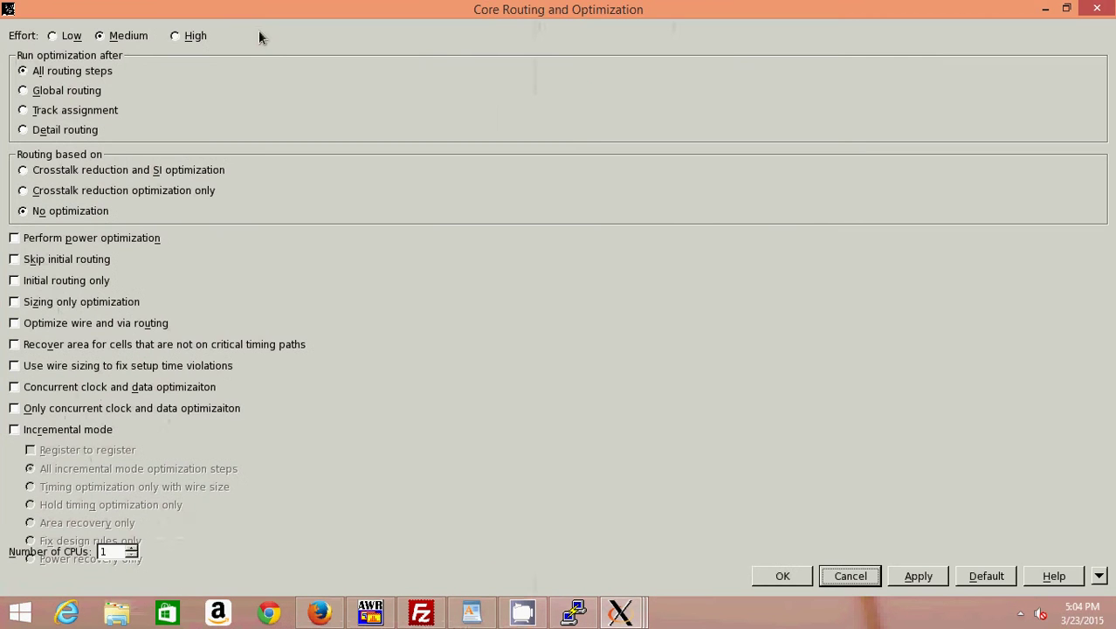
{"action": "left_click", "coordinate": [778, 578]}
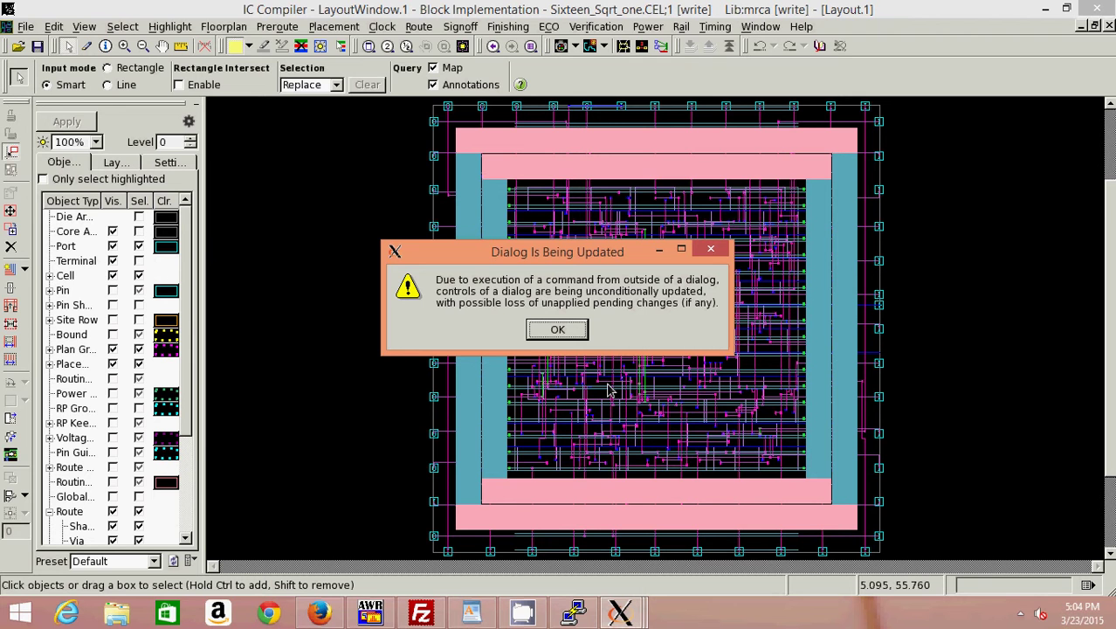
{"action": "left_click", "coordinate": [561, 332]}
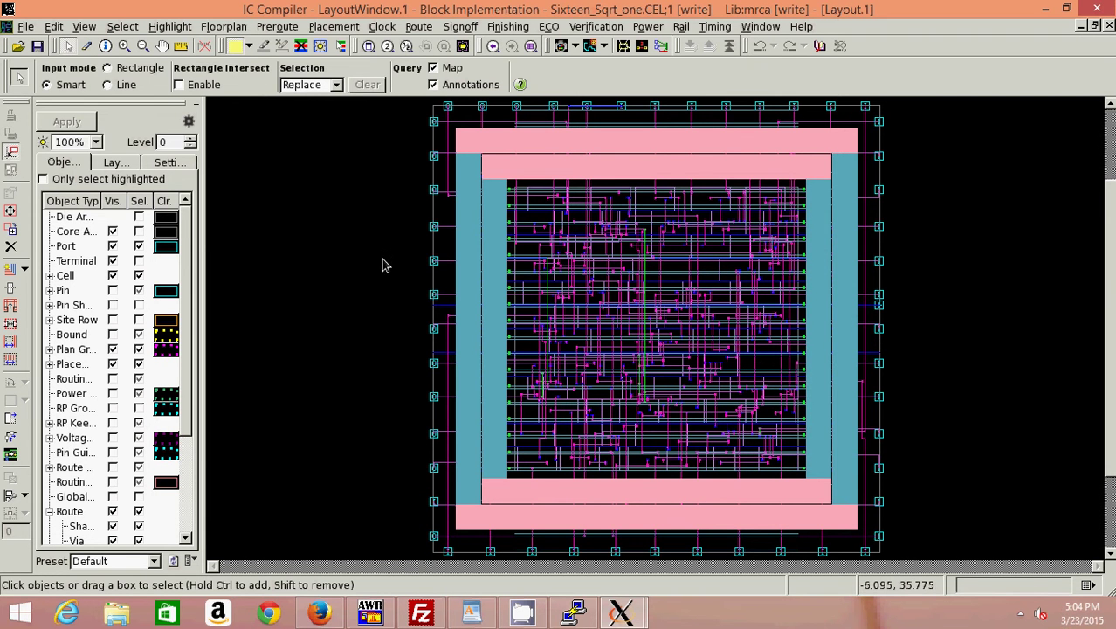
{"action": "left_click", "coordinate": [386, 48]}
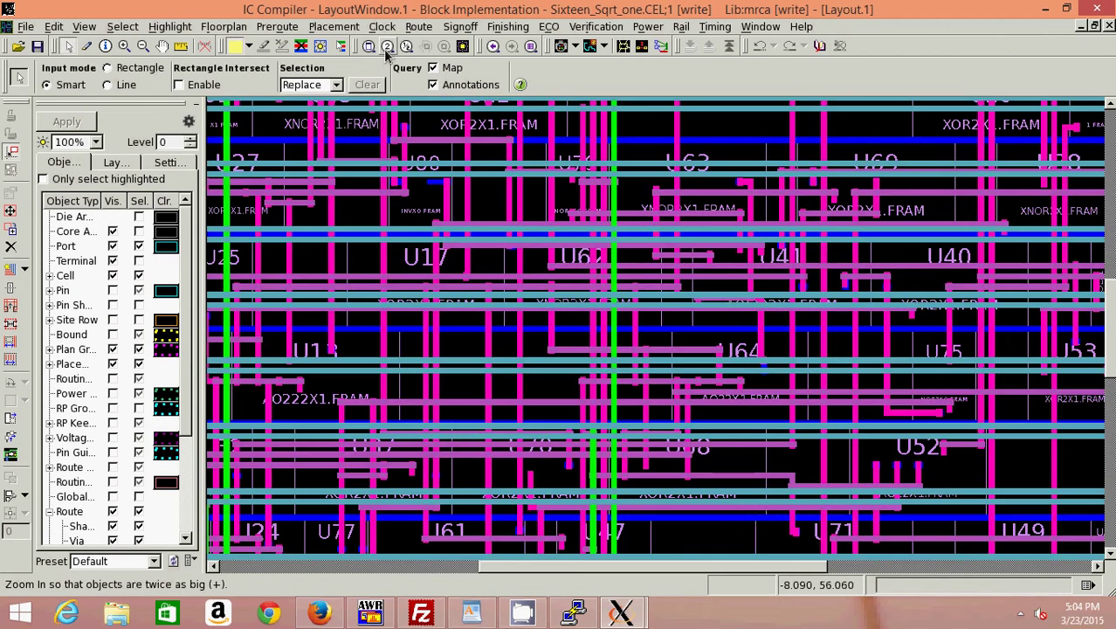
{"action": "left_click", "coordinate": [386, 48]}
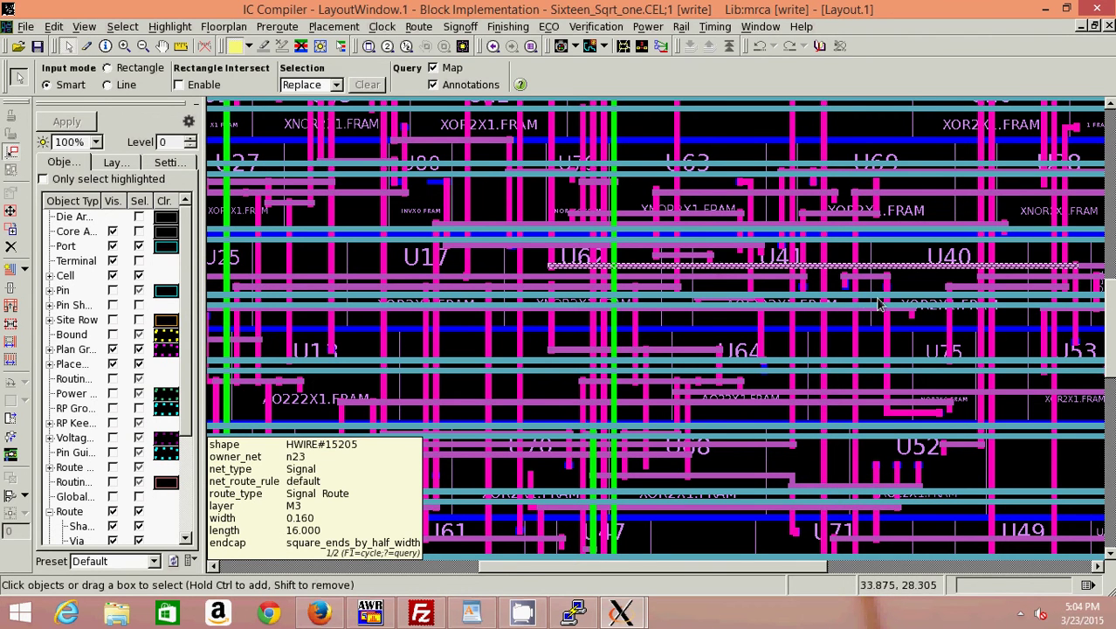
{"action": "left_click", "coordinate": [370, 47]}
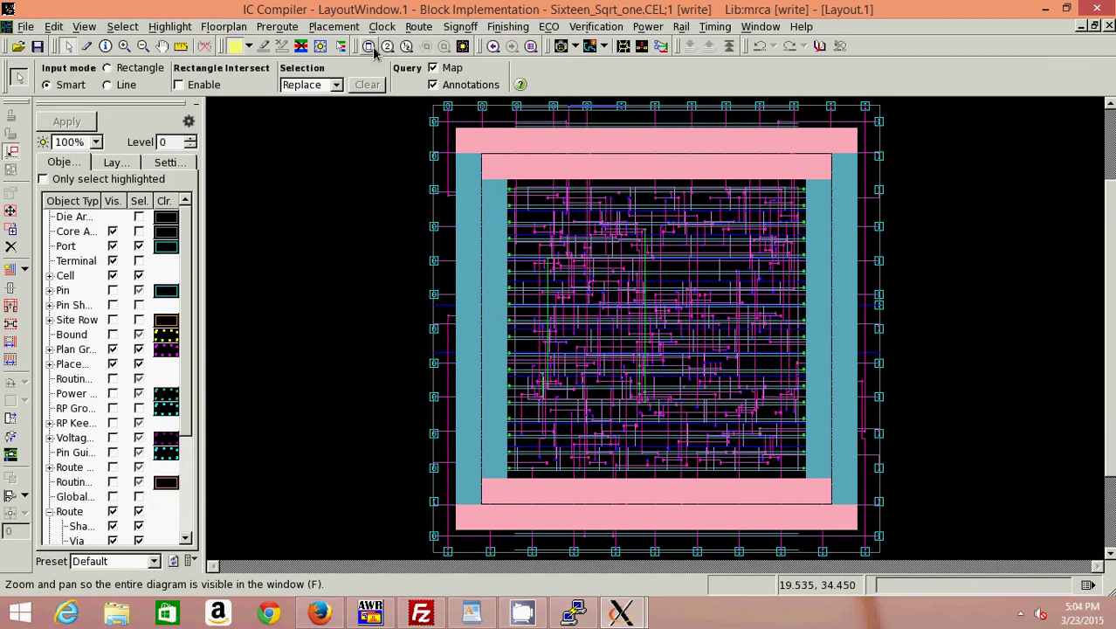
Step: Export the routed design as the Verilog file mrca_icc.v in the mrca1 folder with the default cell and writer options
{"action": "left_click", "coordinate": [24, 28]}
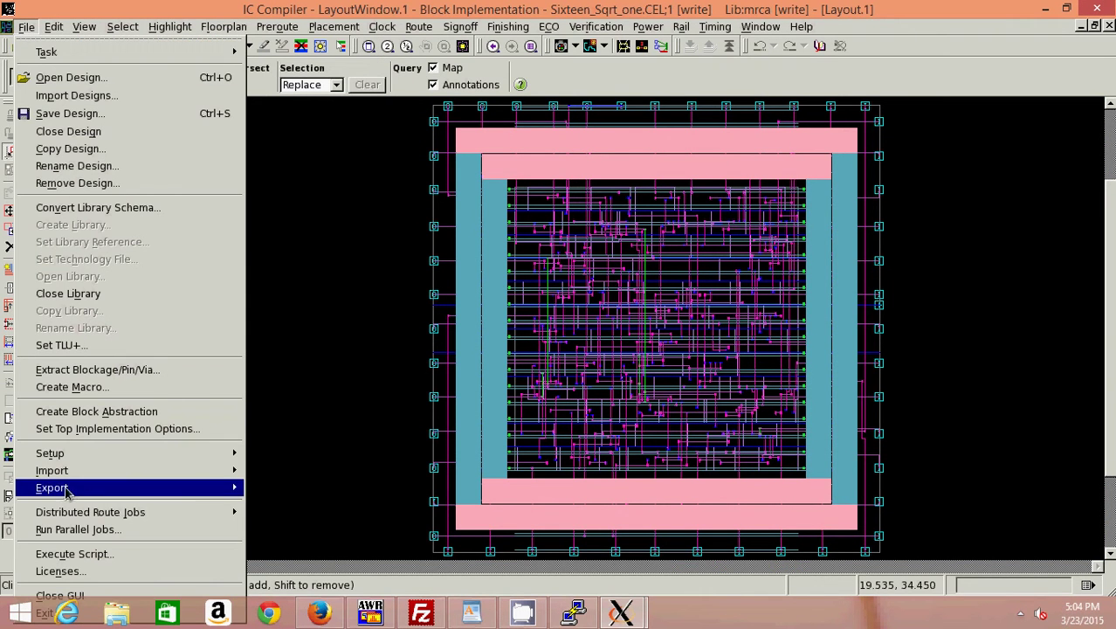
{"action": "mouse_move", "coordinate": [68, 487]}
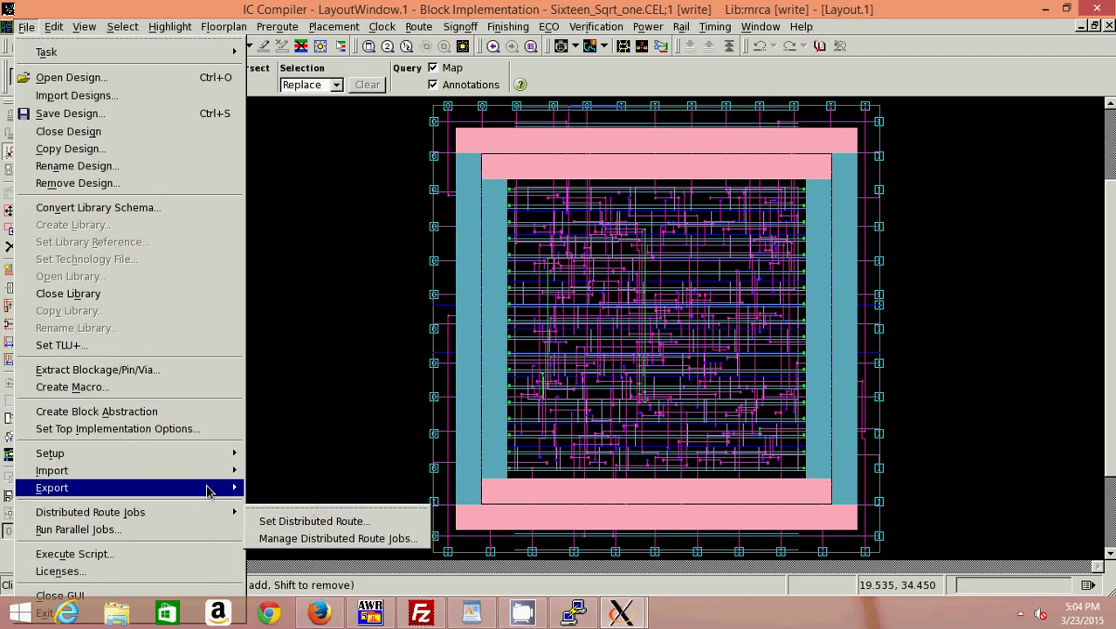
{"action": "mouse_move", "coordinate": [219, 487]}
{"action": "left_click", "coordinate": [262, 497]}
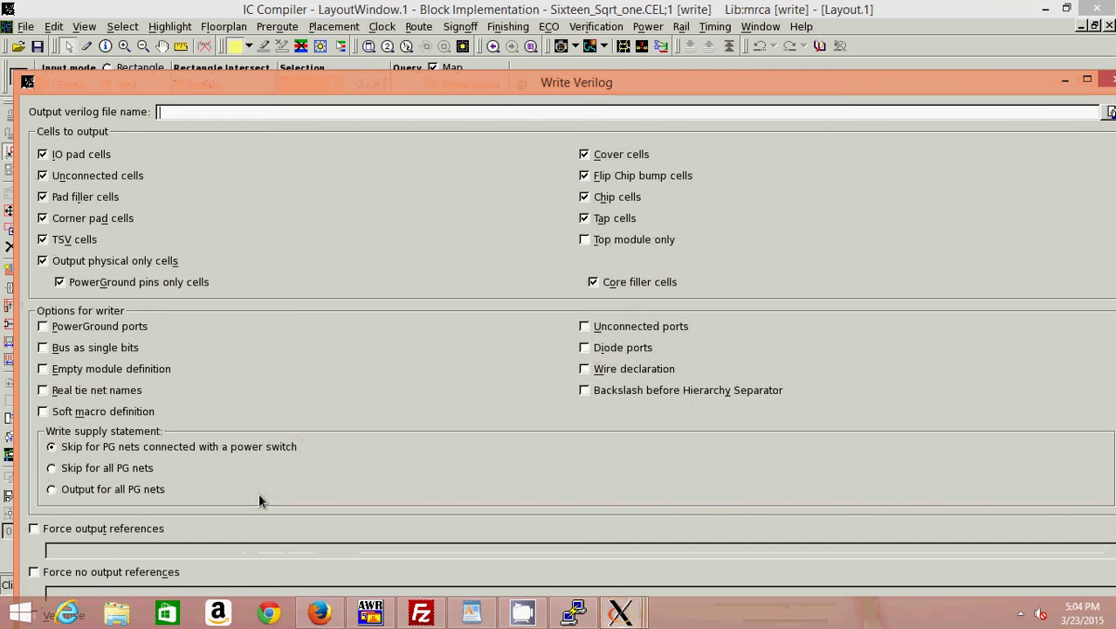
{"action": "left_click", "coordinate": [1112, 112]}
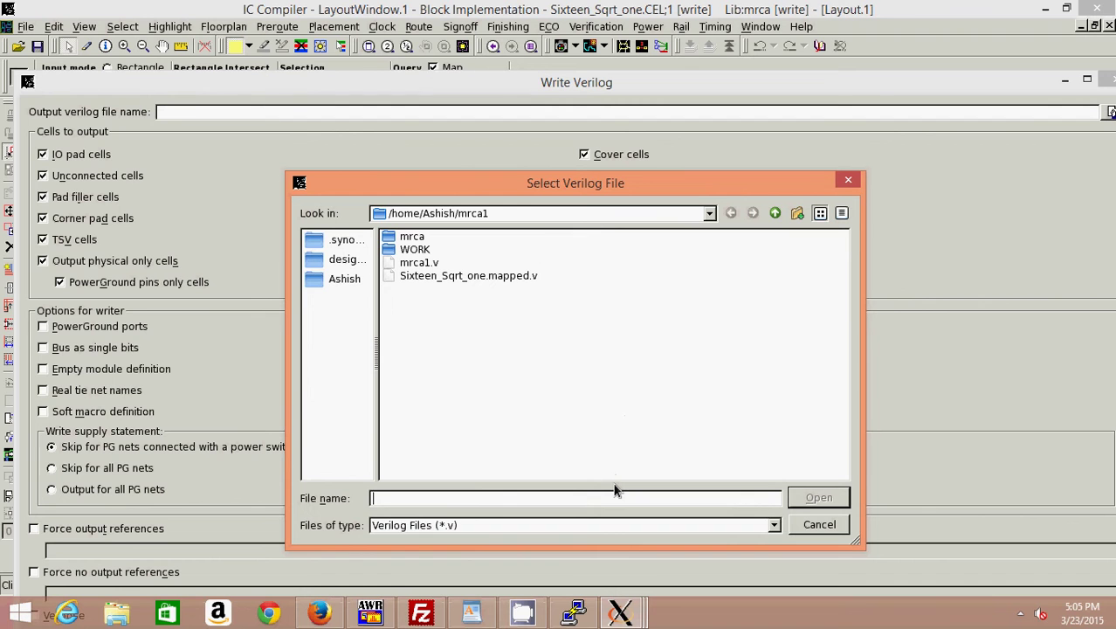
{"action": "type", "text": "mrca"}
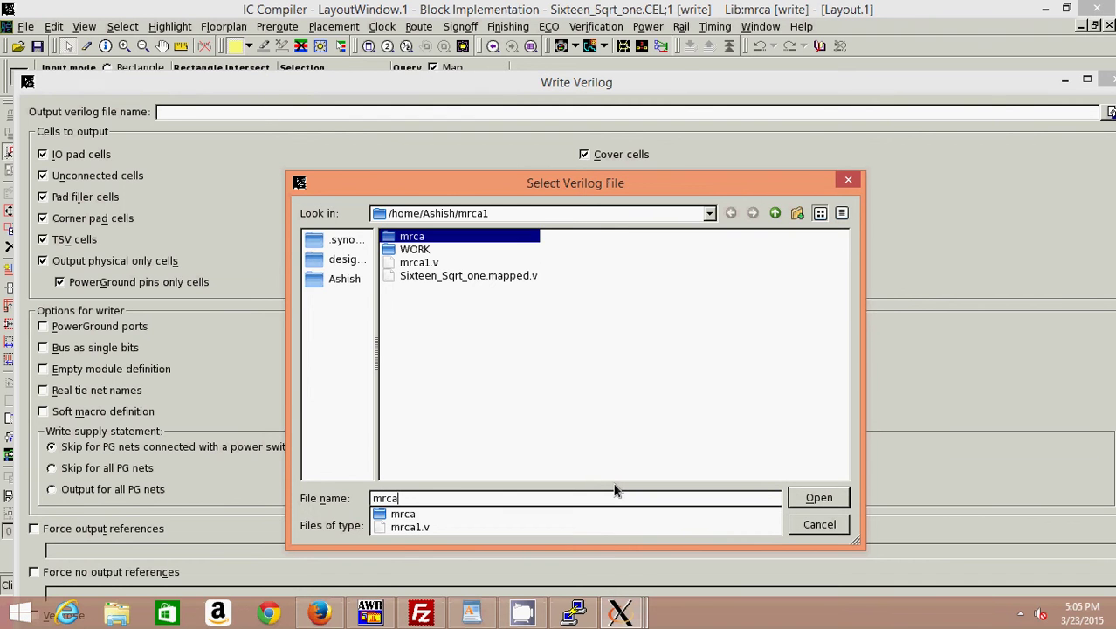
{"action": "type", "text": "_icc."}
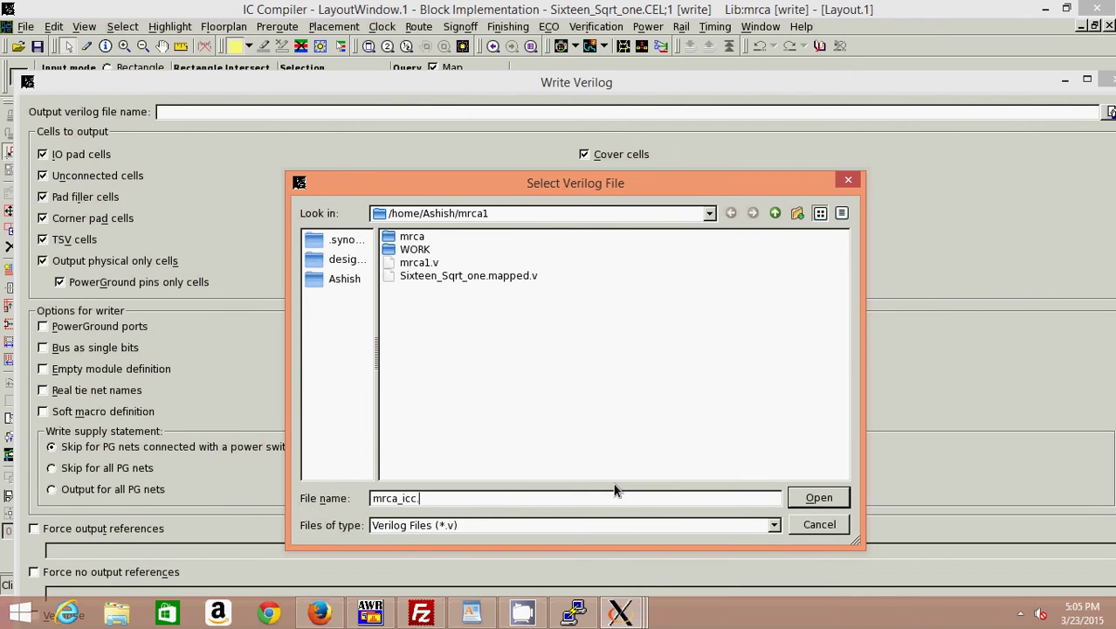
{"action": "type", "text": "v"}
{"action": "left_click", "coordinate": [830, 499]}
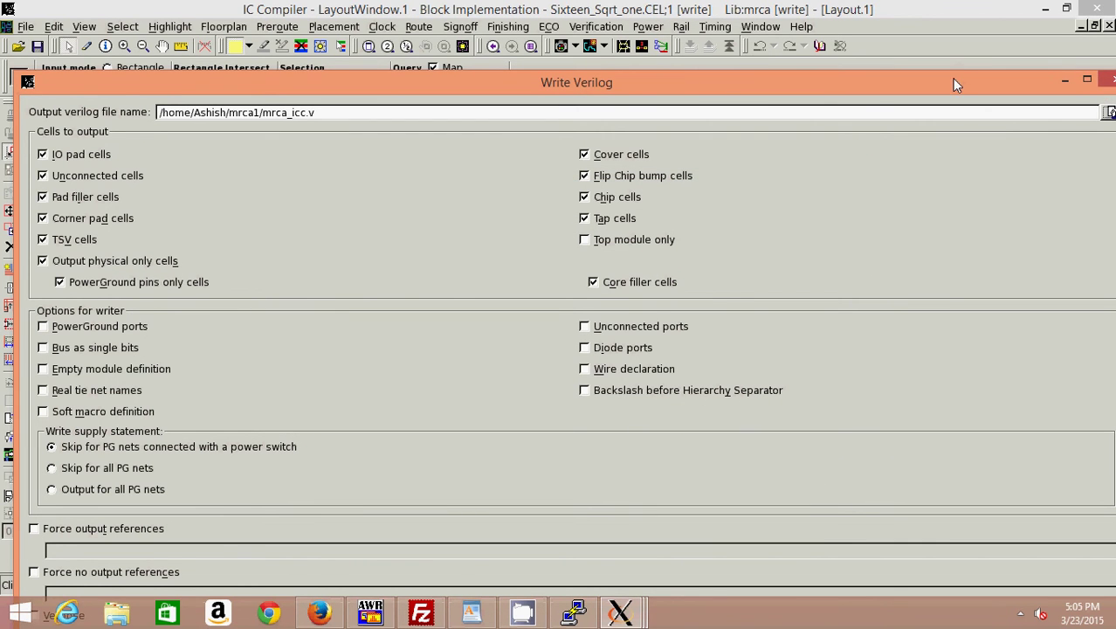
{"action": "double_click", "coordinate": [955, 85]}
{"action": "left_click", "coordinate": [777, 573]}
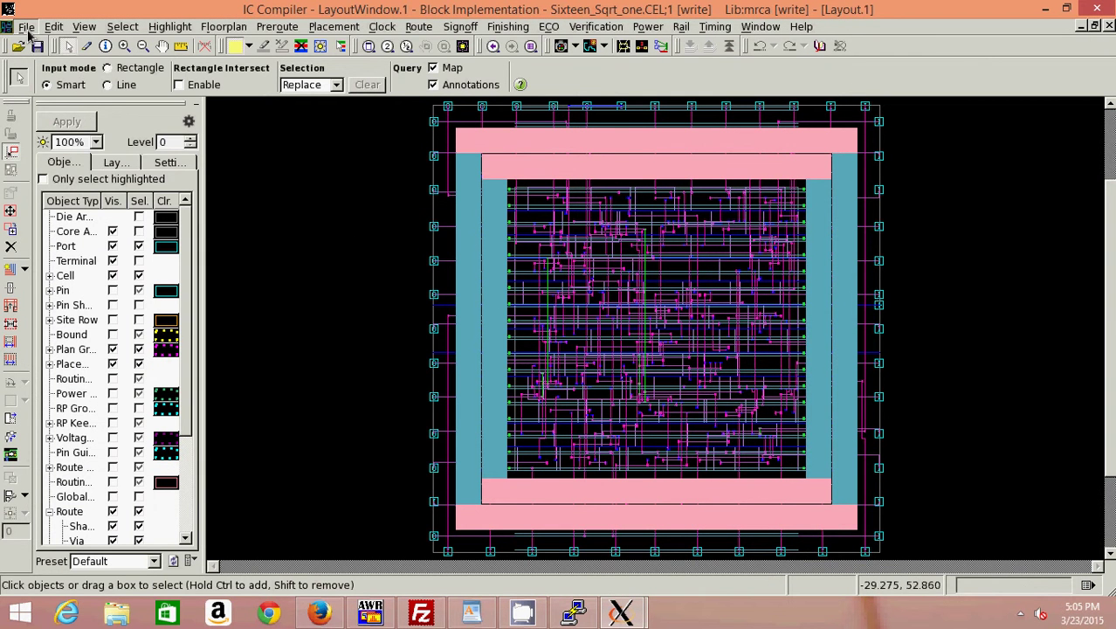
Step: Write the parasitics in SPEF format to mrca1_spef.spef in the mrca1 folder, with names mapped for the SPEF file
{"action": "left_click", "coordinate": [27, 27]}
{"action": "mouse_move", "coordinate": [52, 487]}
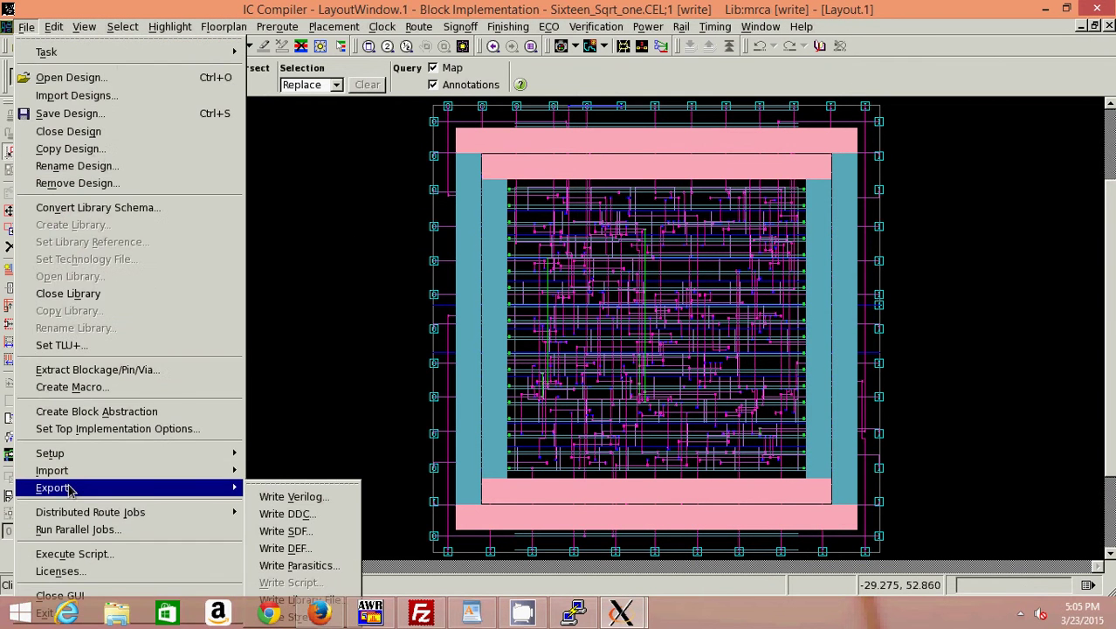
{"action": "left_click", "coordinate": [291, 565]}
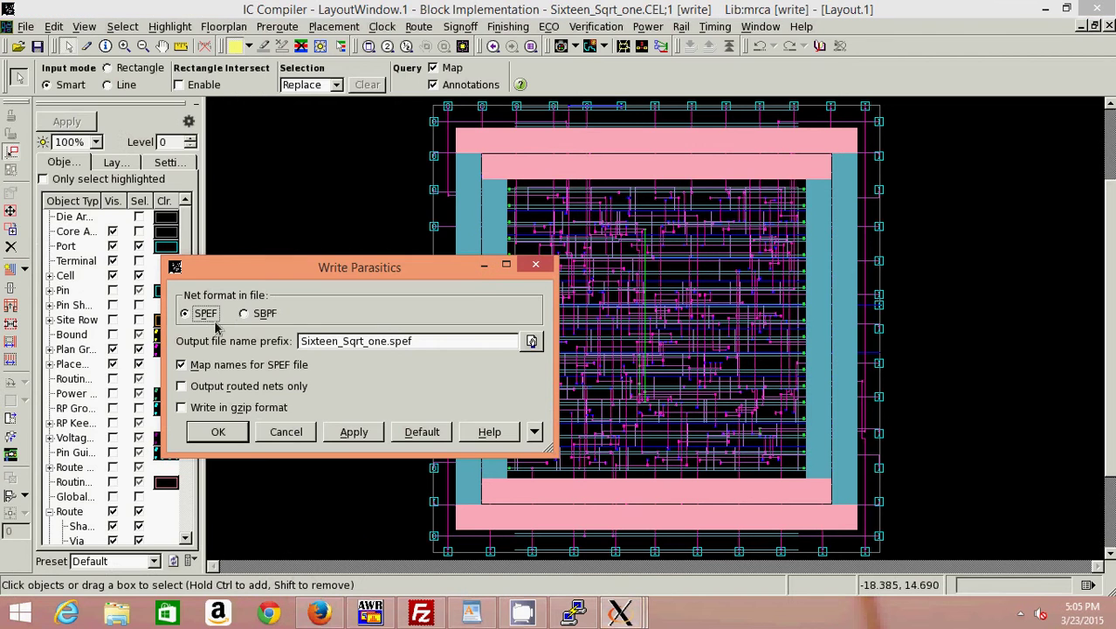
{"action": "left_click", "coordinate": [532, 341]}
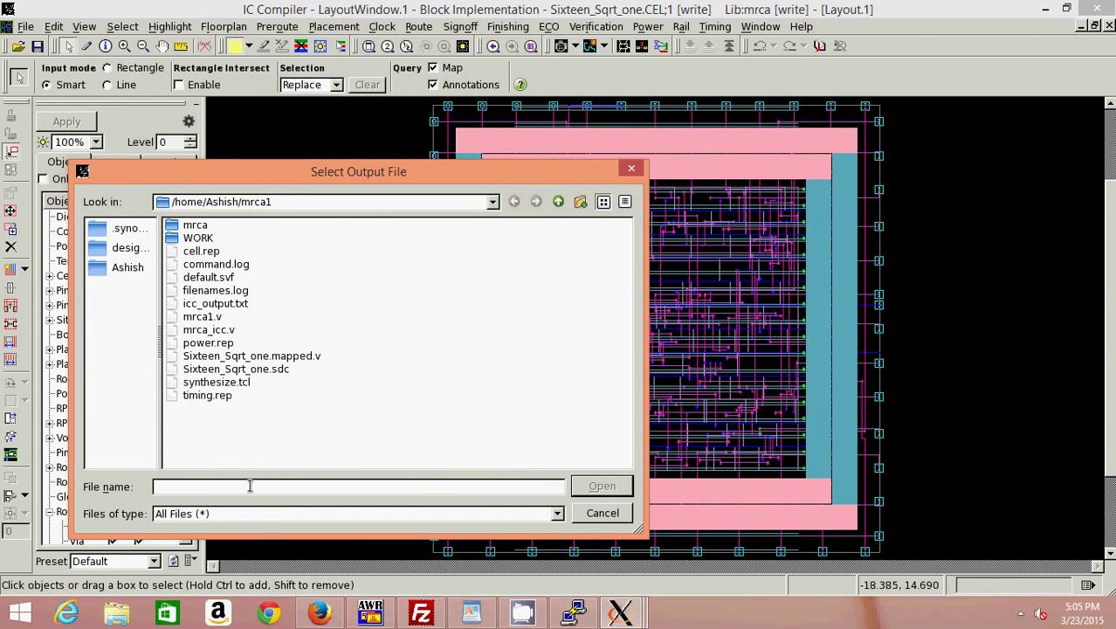
{"action": "type", "text": "mrca"}
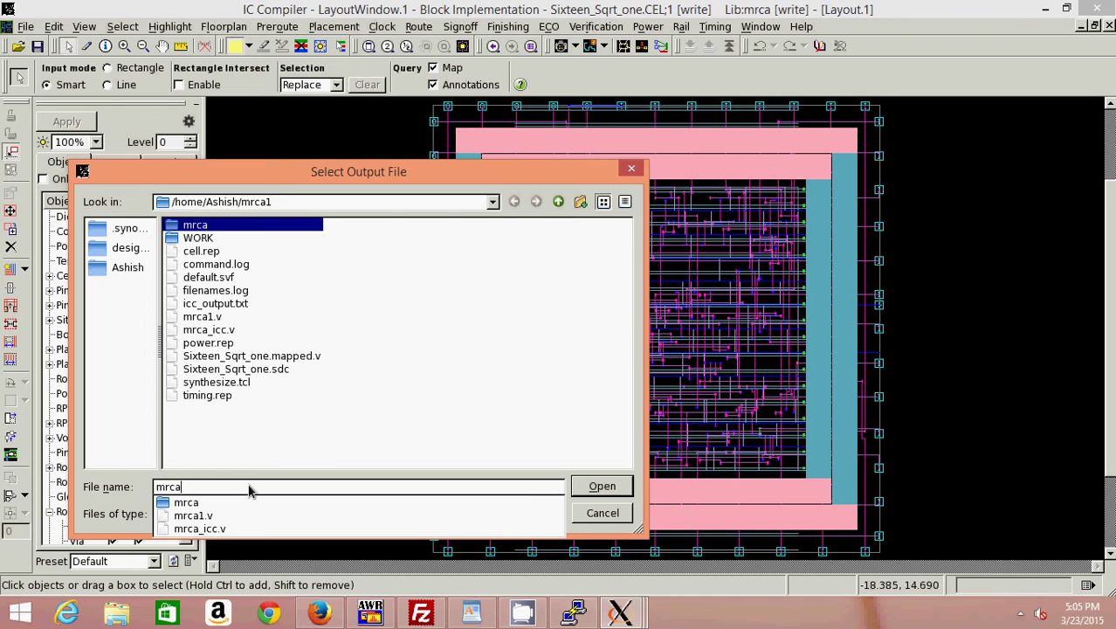
{"action": "type", "text": "1_spe"}
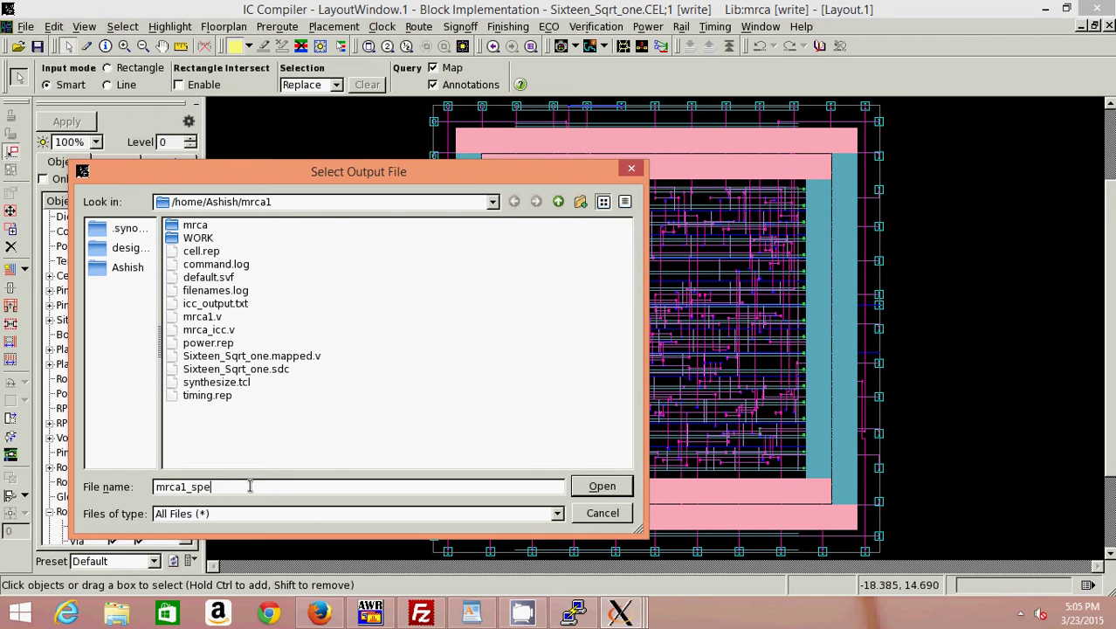
{"action": "type", "text": "f.spef"}
{"action": "left_click", "coordinate": [602, 487]}
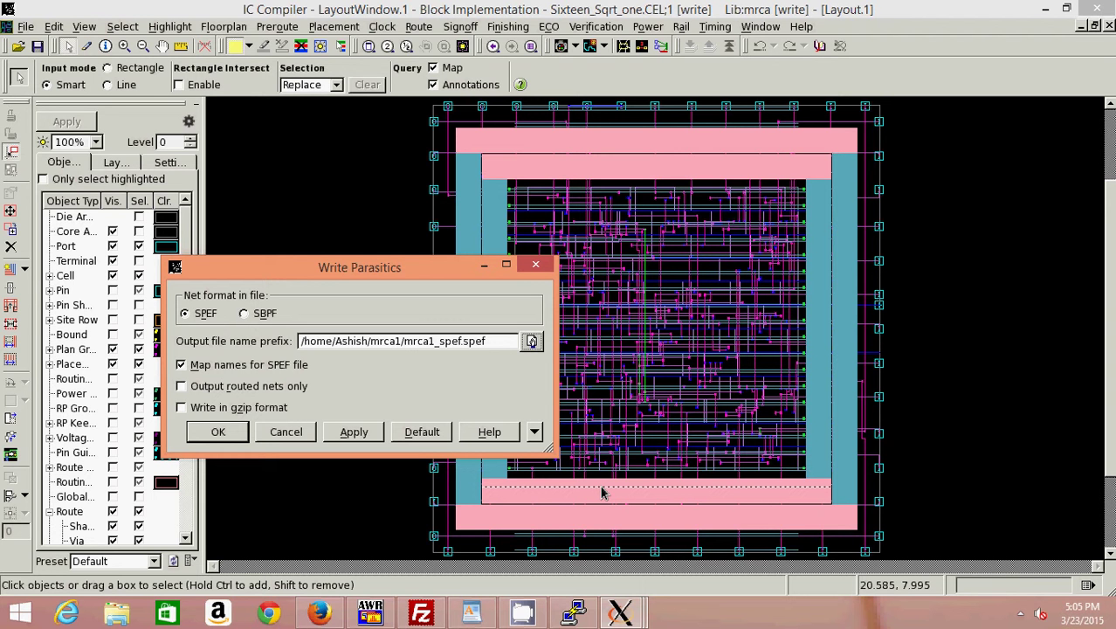
{"action": "left_click", "coordinate": [193, 435]}
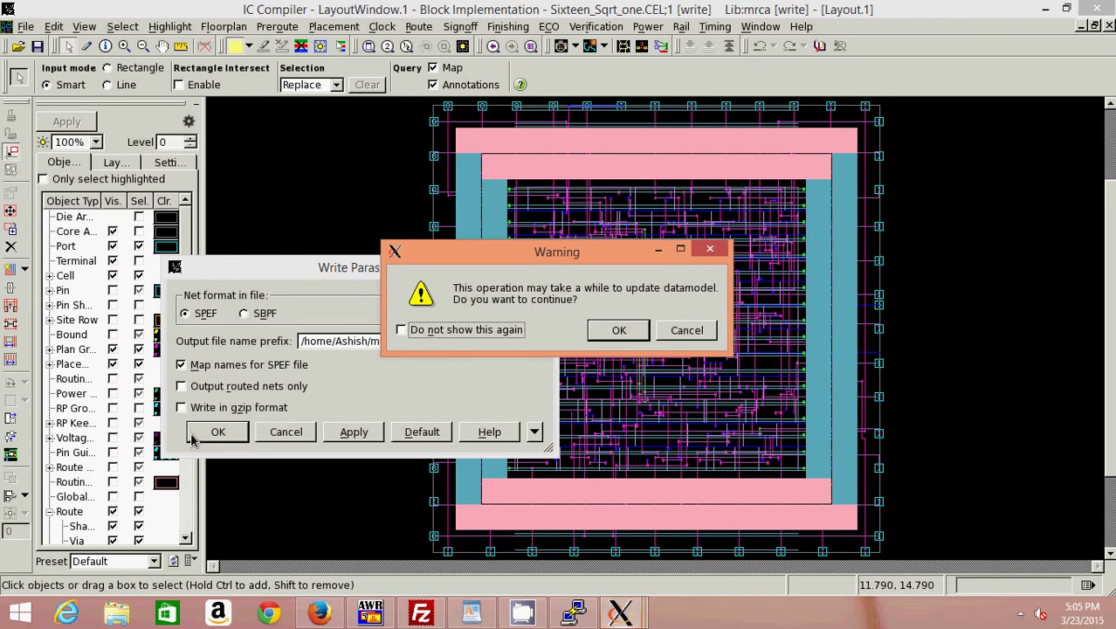
{"action": "left_click", "coordinate": [601, 331]}
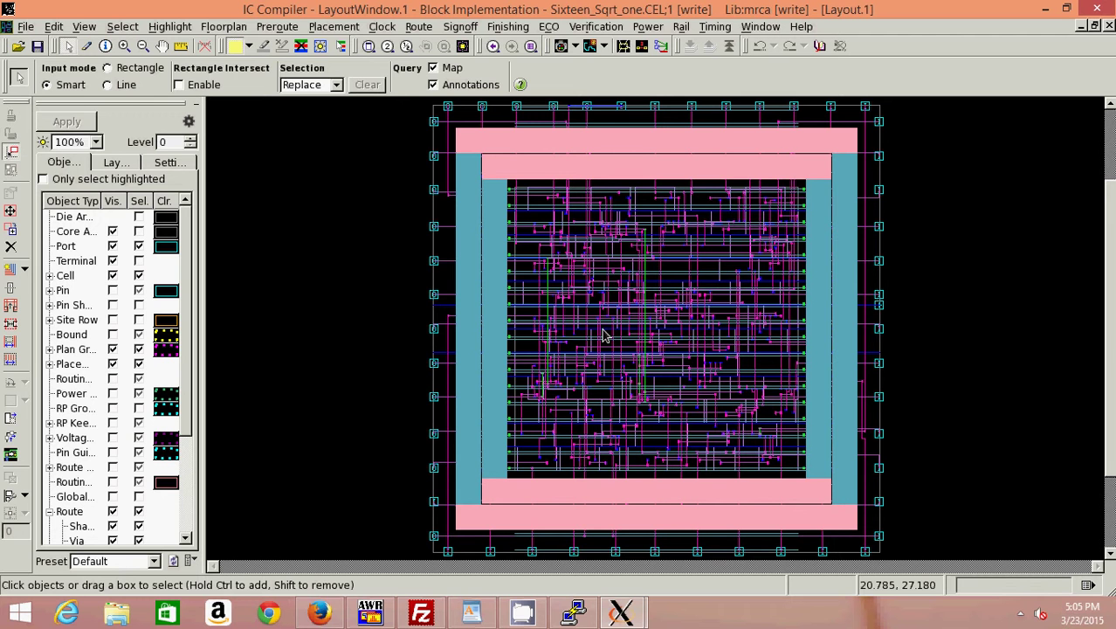
{"action": "left_click", "coordinate": [26, 27]}
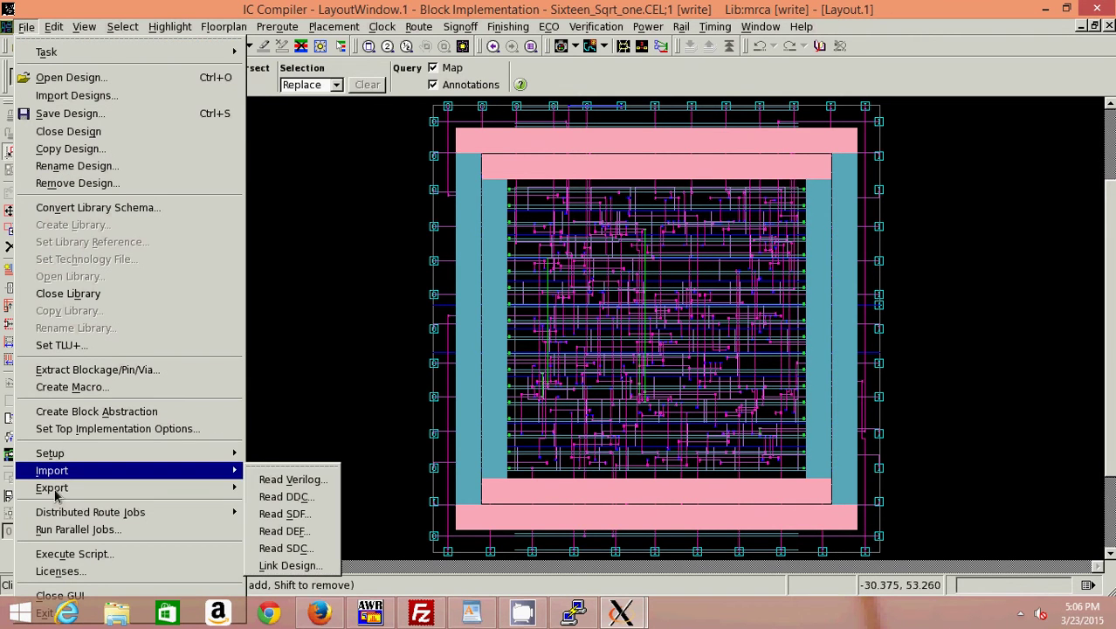
{"action": "mouse_move", "coordinate": [55, 494]}
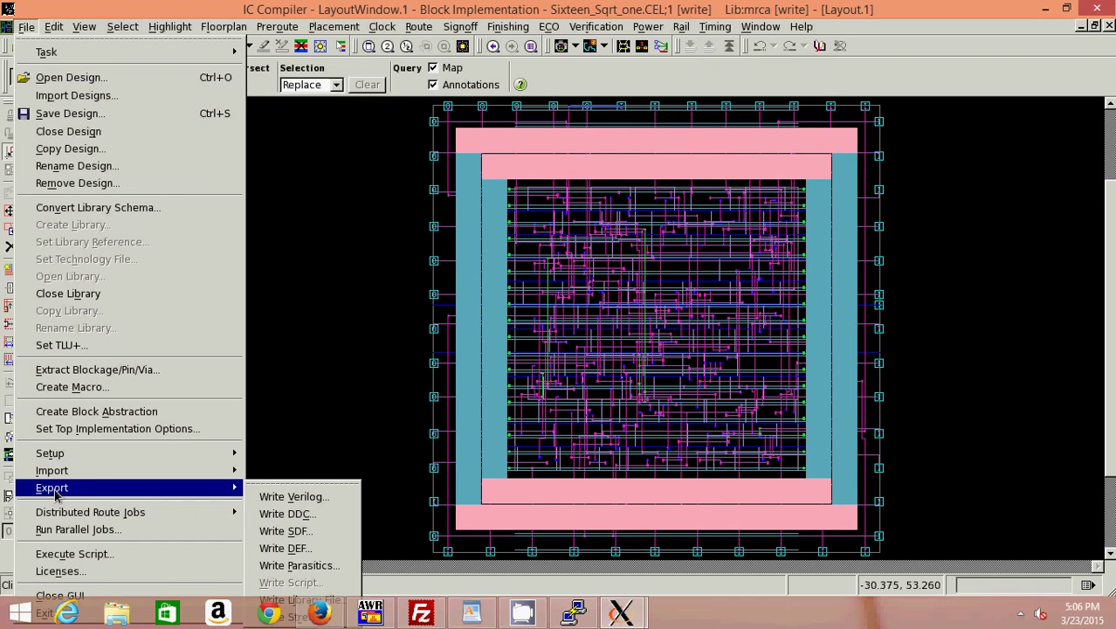
{"action": "left_click", "coordinate": [311, 432]}
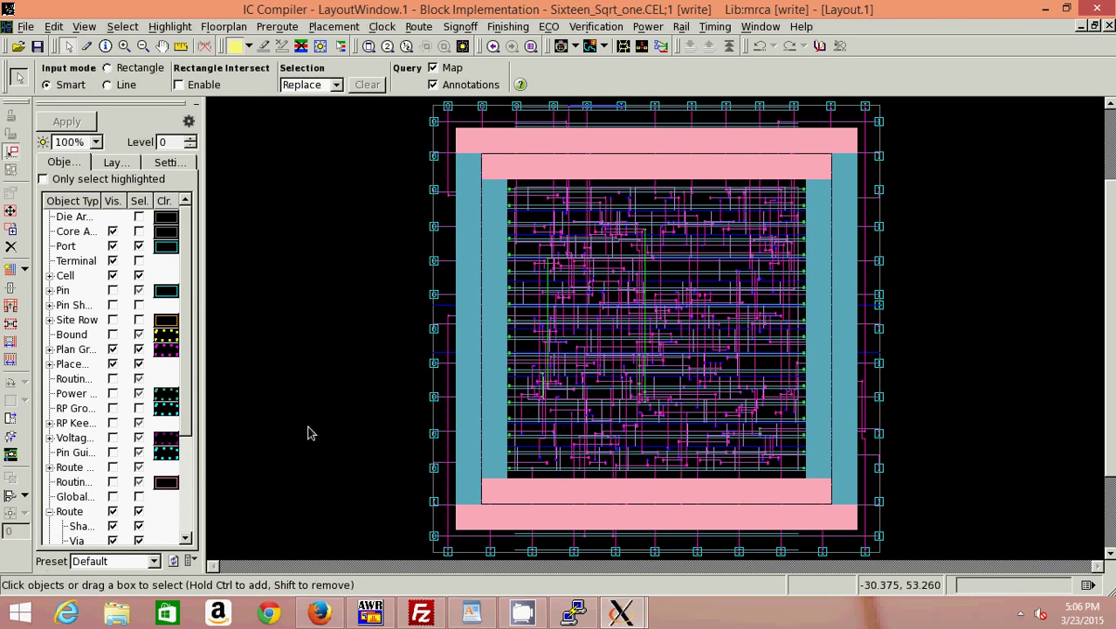
Step: Save the routed design Sixteen_Sqrt_one.CEL;1 to its library
{"action": "left_click", "coordinate": [26, 28]}
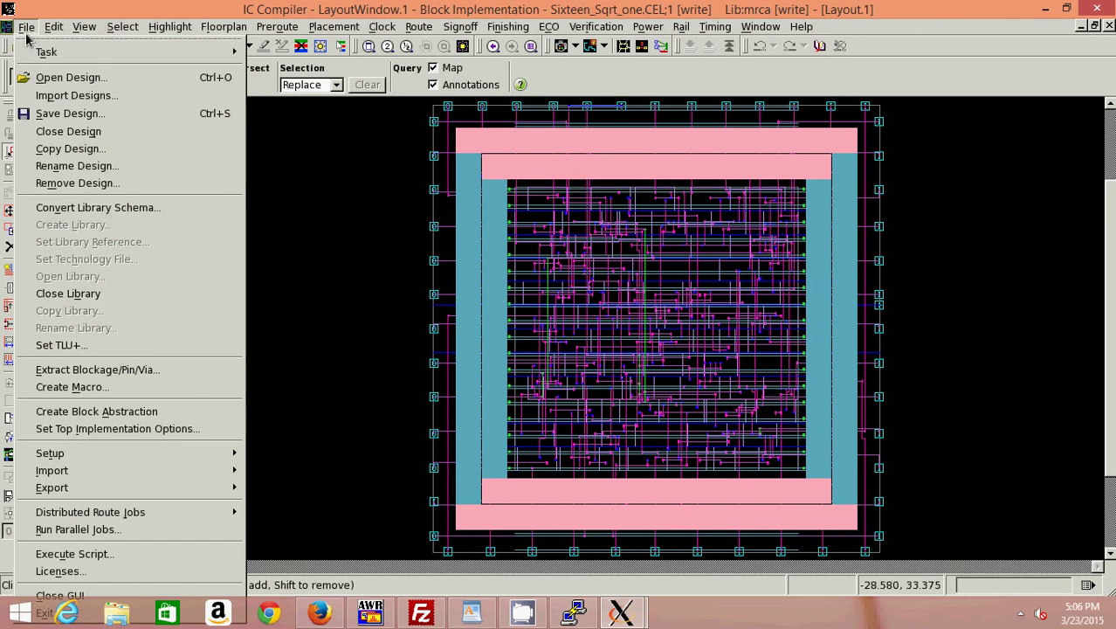
{"action": "left_click", "coordinate": [70, 113]}
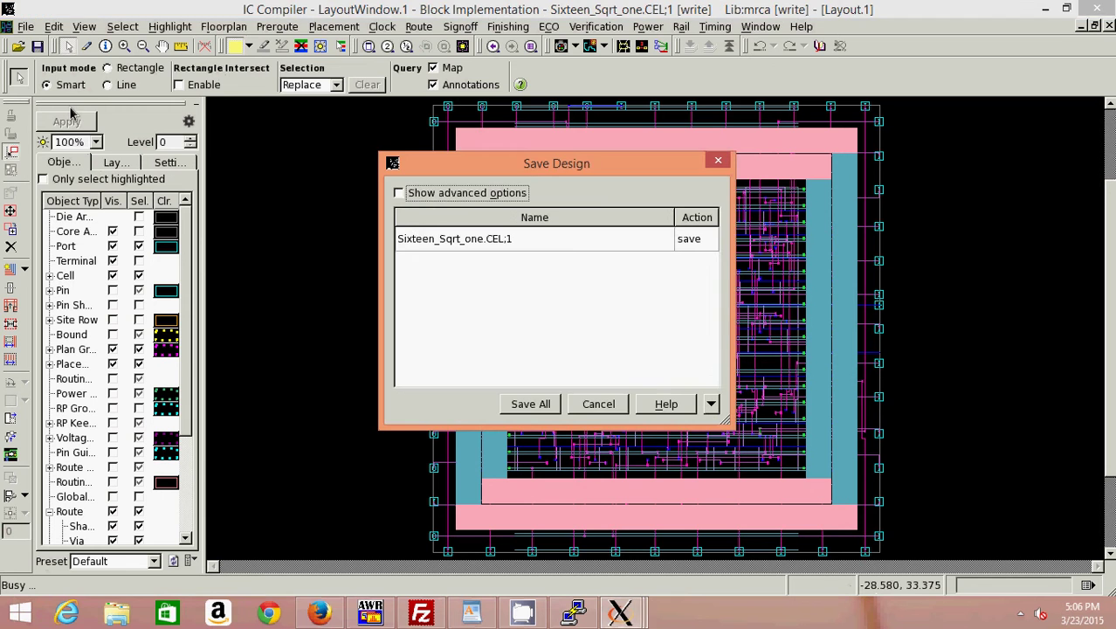
{"action": "left_click", "coordinate": [531, 404]}
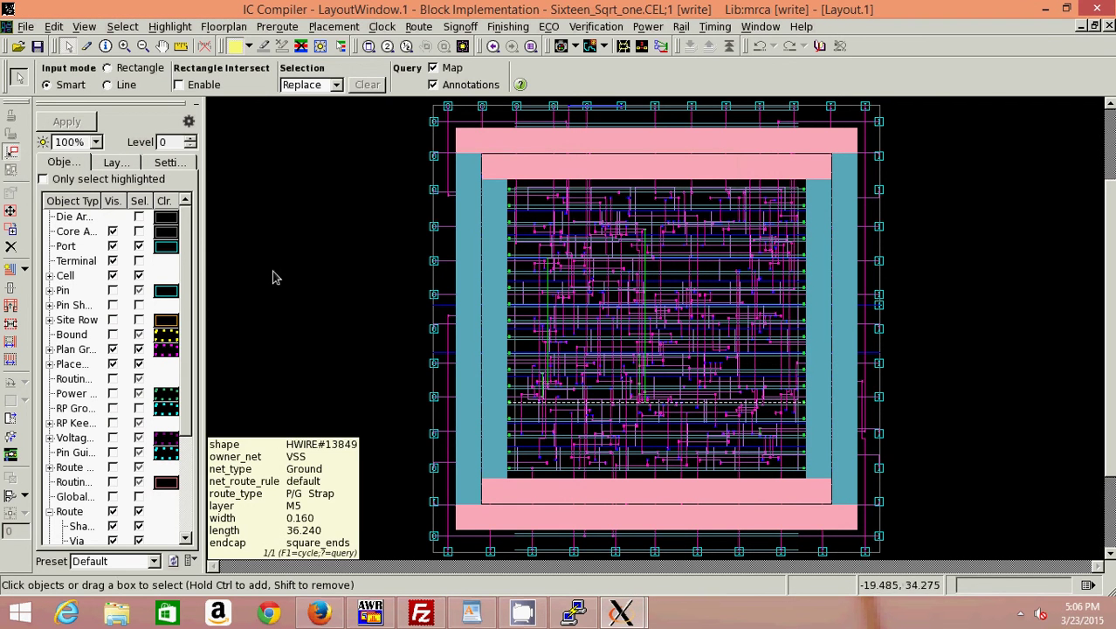
Step: Exit IC Compiler and confirm the exit
{"action": "left_click", "coordinate": [26, 26]}
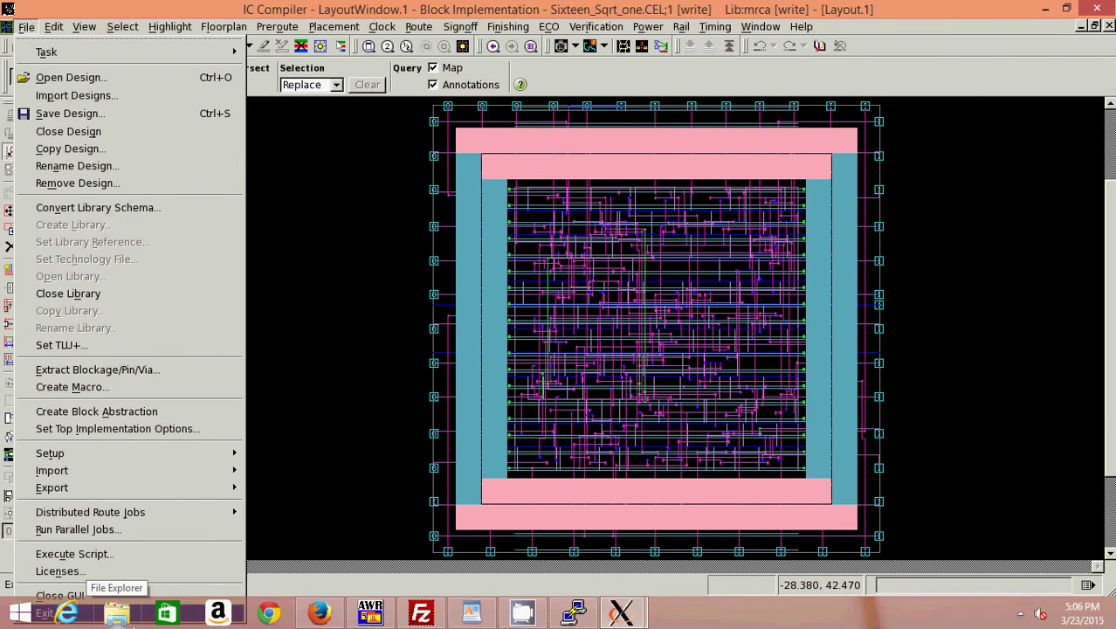
{"action": "left_click", "coordinate": [114, 613]}
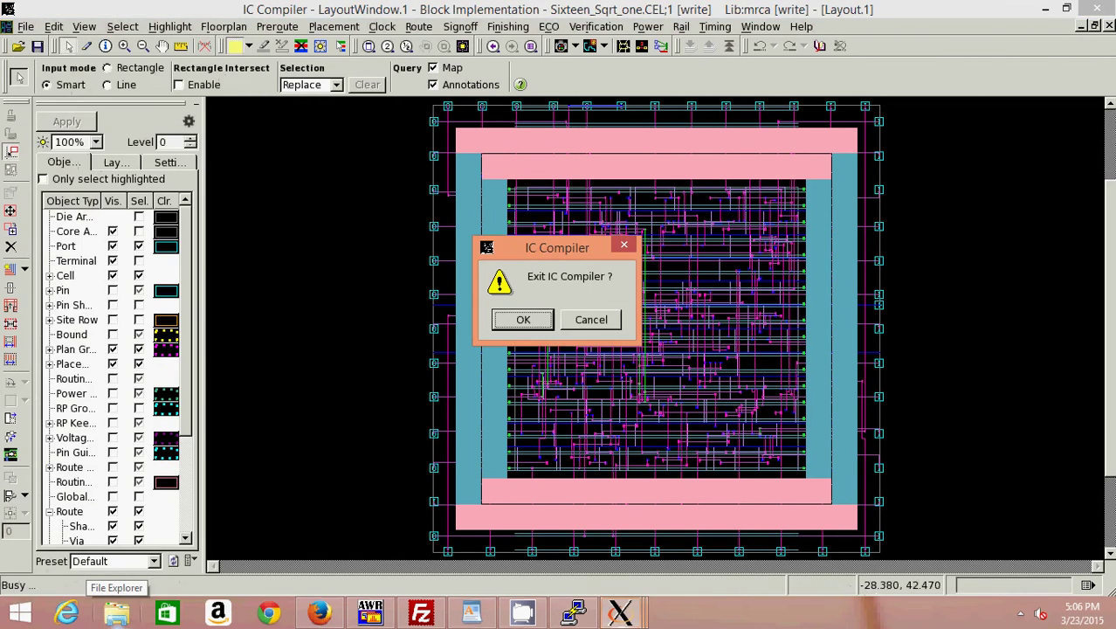
{"action": "left_click", "coordinate": [523, 319]}
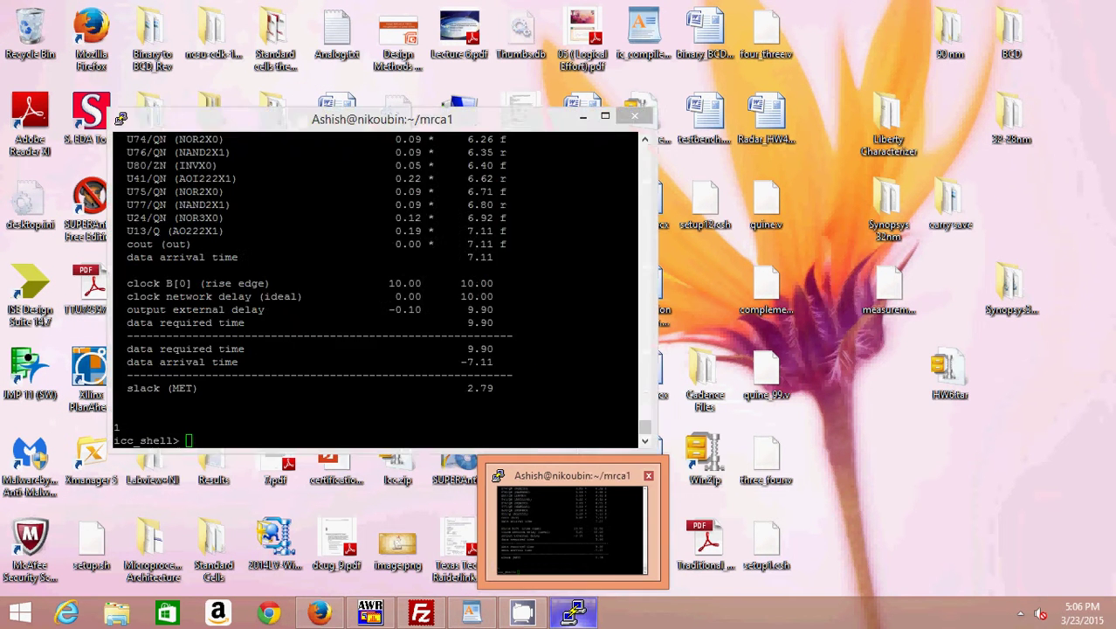
Step: Return to the PuTTY terminal, list the files in the mrca1 folder with ls and locate the exported mrca_icc.v
{"action": "left_click", "coordinate": [572, 531]}
{"action": "type", "text": "ls"}
{"action": "key", "text": "Return"}
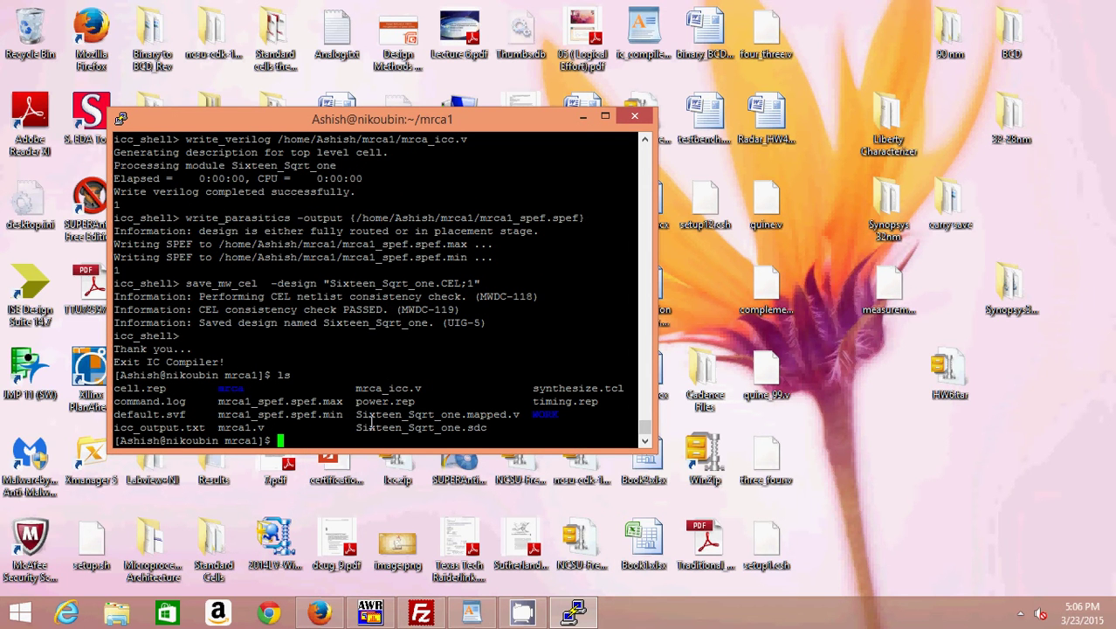
{"action": "left_click_drag", "start_coordinate": [351, 388], "coordinate": [425, 388]}
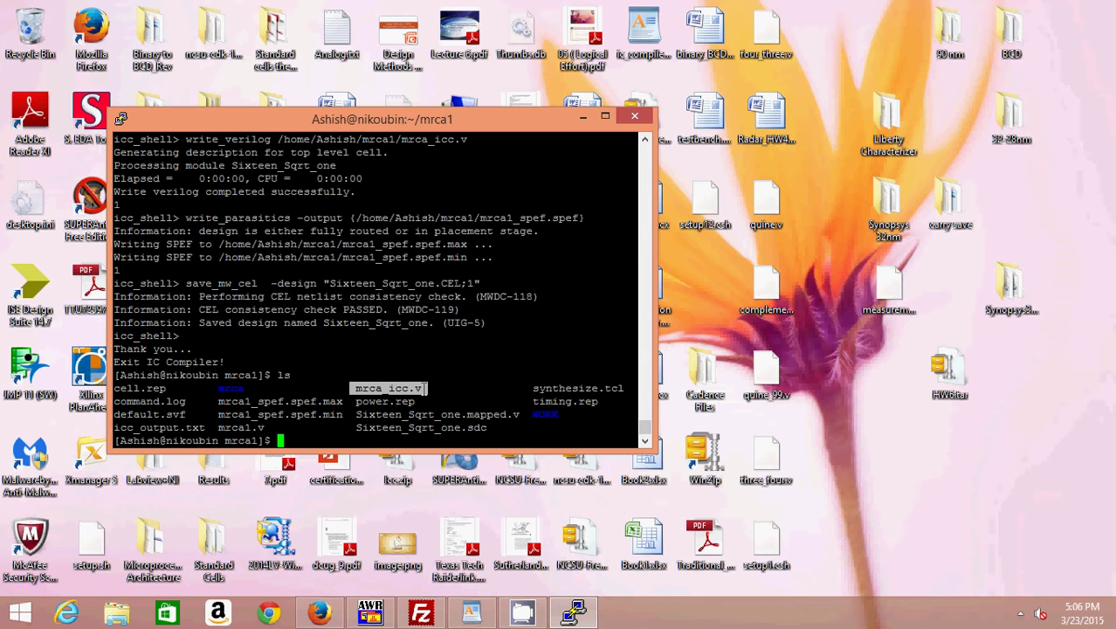
{"action": "left_click", "coordinate": [355, 439]}
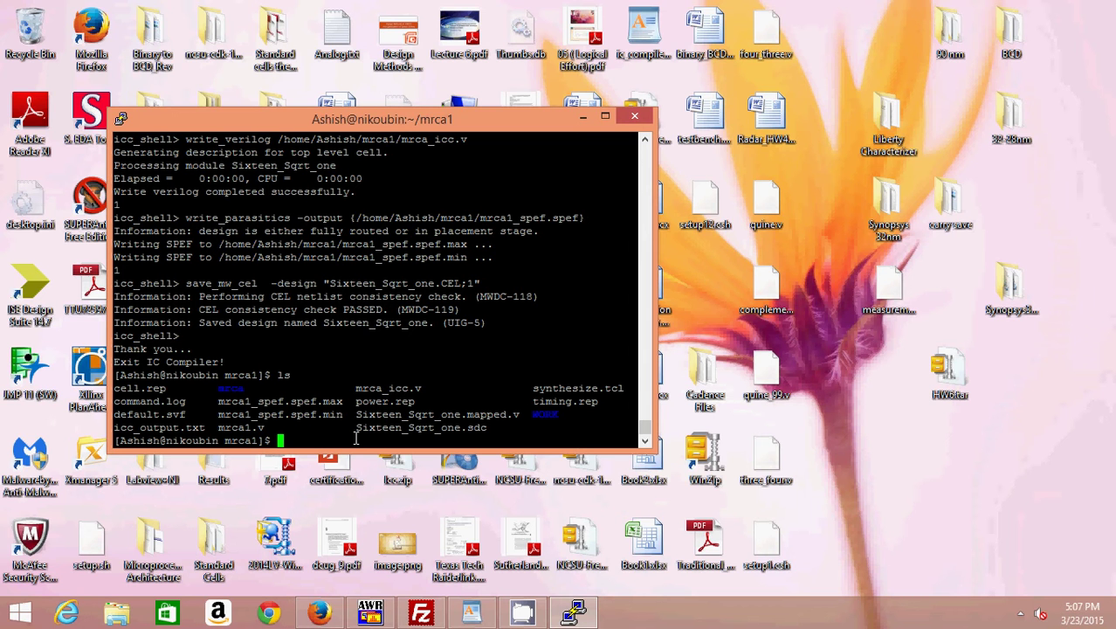
Step: Open synthesize.tcl in vi and review its Verilog file list, top-level module, clock and delay settings down to the library definitions
{"action": "type", "text": "vi syn"}
{"action": "key", "text": "Tab"}
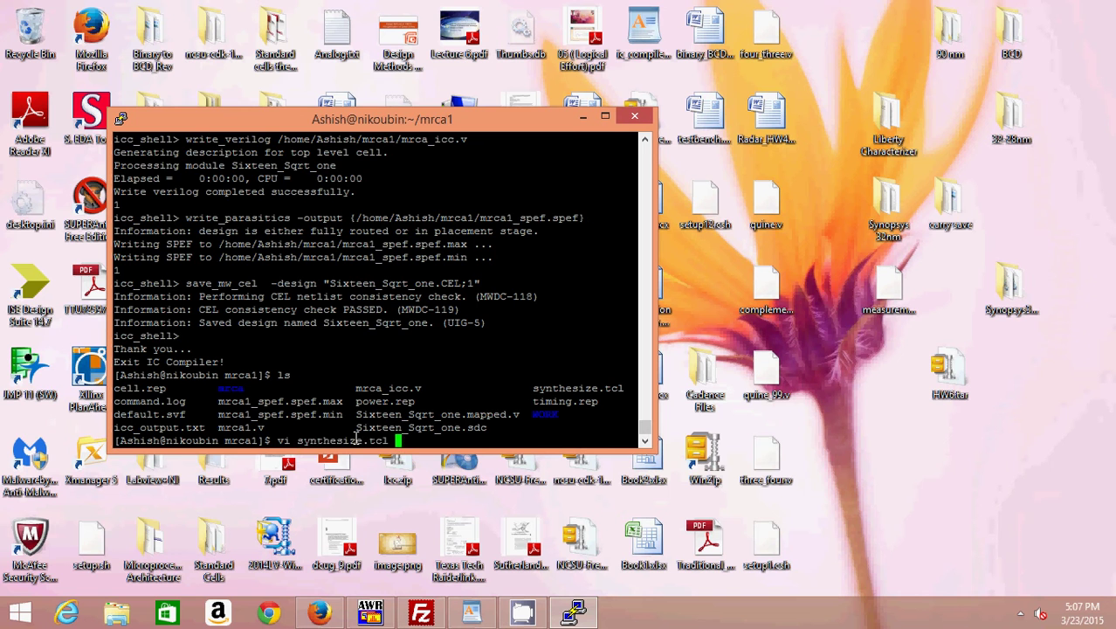
{"action": "key", "text": "Return"}
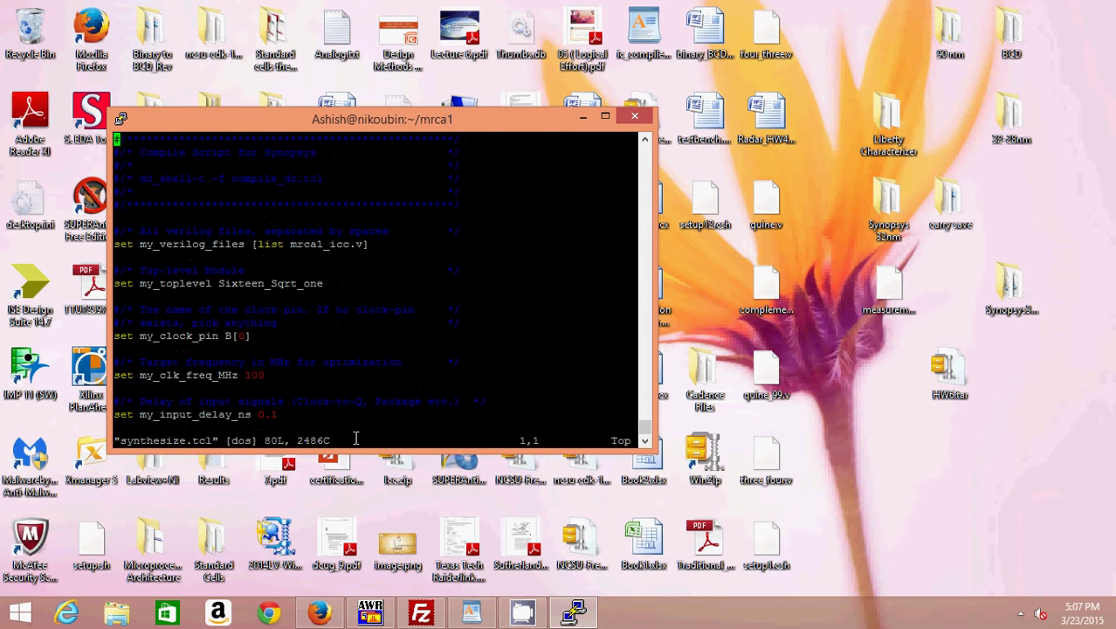
{"action": "key", "text": "Down"}
{"action": "key", "text": "Down"}
{"action": "key", "text": "Down"}
{"action": "key", "text": "Down"}
{"action": "key", "text": "Down"}
{"action": "key", "text": "Down"}
{"action": "key", "text": "Down"}
{"action": "key", "text": "Down"}
{"action": "key", "text": "Down"}
{"action": "key", "text": "Down"}
{"action": "key", "text": "Down"}
{"action": "key", "text": "Down"}
{"action": "key", "text": "Down"}
{"action": "key", "text": "Down"}
{"action": "key", "text": "Down"}
{"action": "key", "text": "Down"}
{"action": "key", "text": "Down"}
{"action": "key", "text": "Right"}
{"action": "key", "text": "Right"}
{"action": "key", "text": "Right"}
{"action": "key", "text": "Right"}
{"action": "key", "text": "Right"}
{"action": "key", "text": "Right"}
{"action": "key", "text": "Right"}
{"action": "key", "text": "Right"}
{"action": "key", "text": "Right"}
{"action": "key", "text": "Right"}
{"action": "key", "text": "j"}
{"action": "key", "text": "j"}
{"action": "key", "text": "j"}
{"action": "key", "text": "j"}
{"action": "key", "text": "j"}
{"action": "key", "text": "j"}
{"action": "key", "text": "j"}
{"action": "key", "text": "j"}
{"action": "key", "text": "j"}
{"action": "key", "text": "j"}
{"action": "key", "text": "j"}
{"action": "key", "text": "j"}
{"action": "key", "text": "j"}
{"action": "key", "text": "j"}
{"action": "key", "text": "j"}
{"action": "key", "text": "j"}
{"action": "key", "text": "j"}
{"action": "key", "text": "j"}
{"action": "key", "text": "j"}
{"action": "key", "text": "j"}
{"action": "key", "text": "j"}
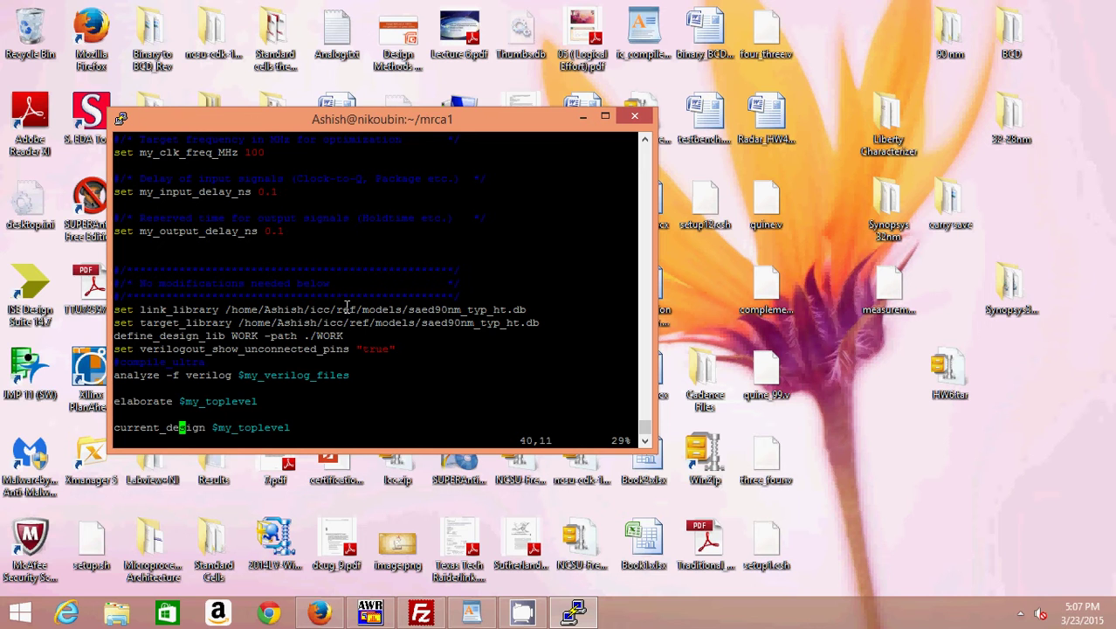
Step: Check the saed90nm_typ_ht.db link library in the script, and write and close synthesize.tcl
{"action": "left_click_drag", "start_coordinate": [408, 309], "coordinate": [528, 309]}
{"action": "left_click", "coordinate": [529, 309]}
{"action": "type", "text": ":wq"}
{"action": "key", "text": "Return"}
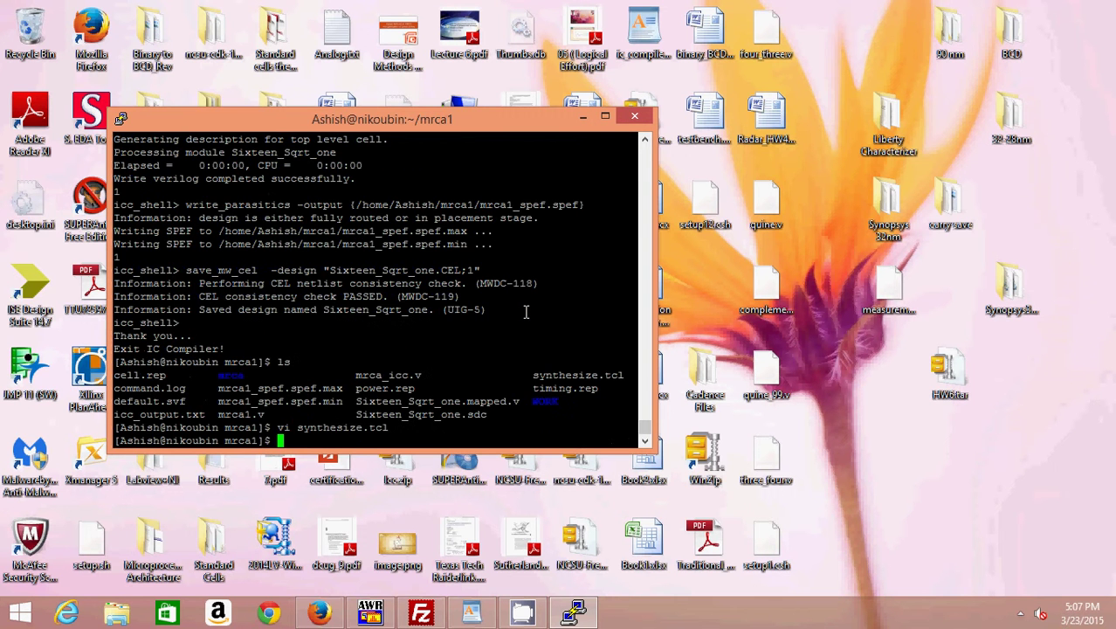
Step: Run the synthesis script in Design Compiler with the command dc_shell-t -f synthesize.tcl
{"action": "type", "text": "dc_shek"}
{"action": "key", "text": "BackSpace"}
{"action": "type", "text": "ll-t -f synthesize.tcl"}
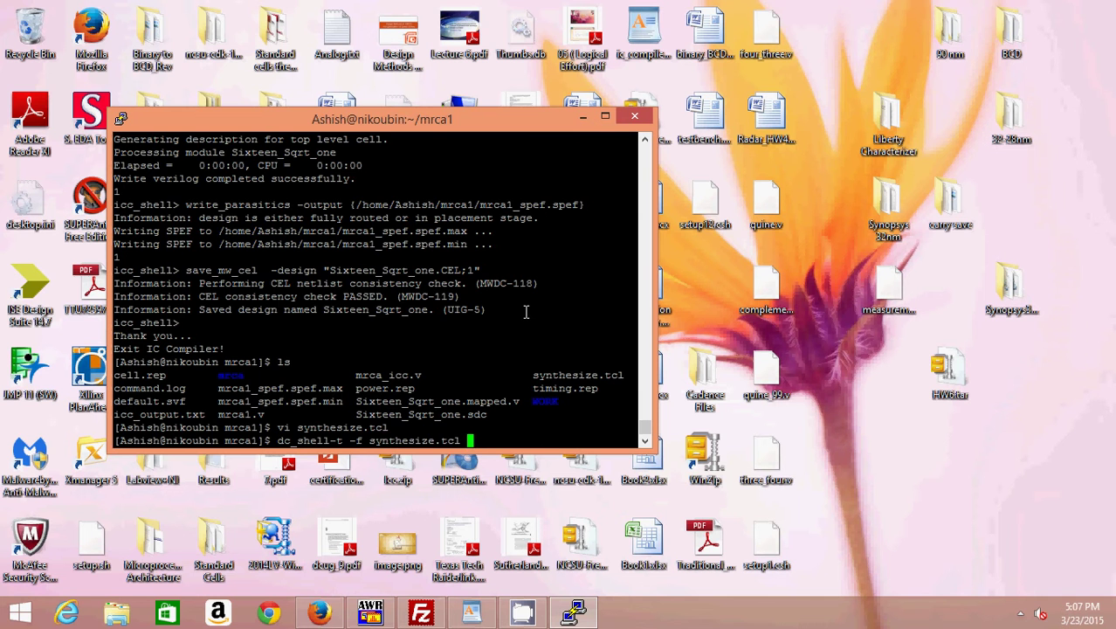
{"action": "key", "text": "Return"}
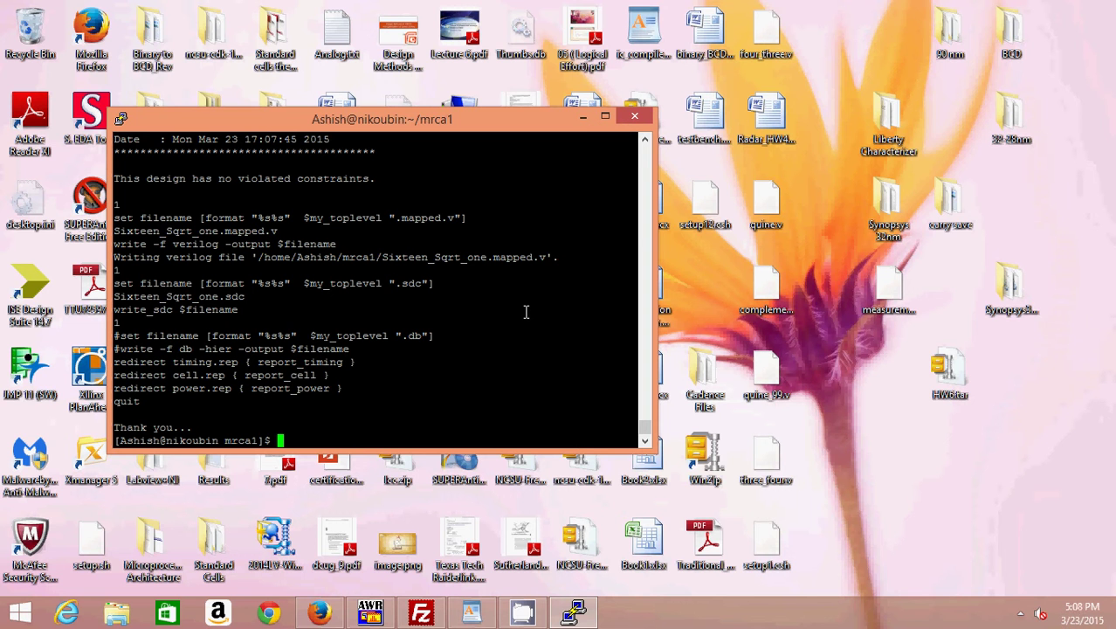
Step: Open power.rep in vi, examine the internal, switching, dynamic and leakage power figures, and close the report
{"action": "type", "text": "vi power.rep"}
{"action": "key", "text": "Return"}
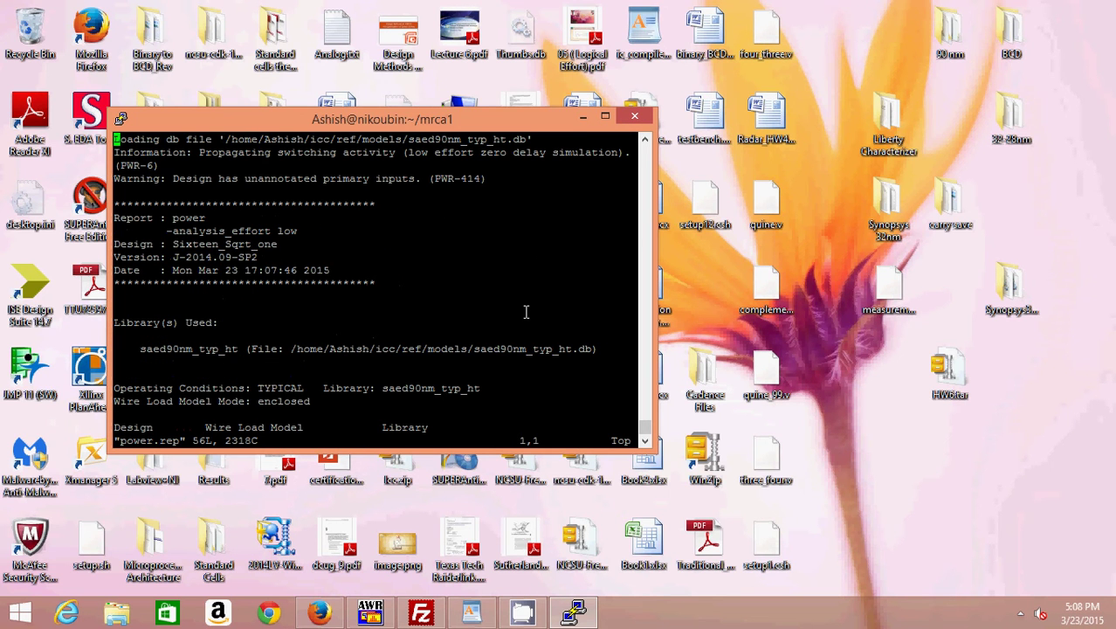
{"action": "key", "text": "Down"}
{"action": "key", "text": "Down"}
{"action": "key", "text": "Down"}
{"action": "key", "text": "Down"}
{"action": "key", "text": "Down"}
{"action": "key", "text": "Down"}
{"action": "key", "text": "Down"}
{"action": "key", "text": "Down"}
{"action": "key", "text": "Down"}
{"action": "key", "text": "Down"}
{"action": "key", "text": "Down"}
{"action": "key", "text": "Down"}
{"action": "key", "text": "Down"}
{"action": "key", "text": "Down"}
{"action": "key", "text": "Down"}
{"action": "key", "text": "Down"}
{"action": "key", "text": "Down"}
{"action": "key", "text": "Down"}
{"action": "key", "text": "Down"}
{"action": "key", "text": "Down"}
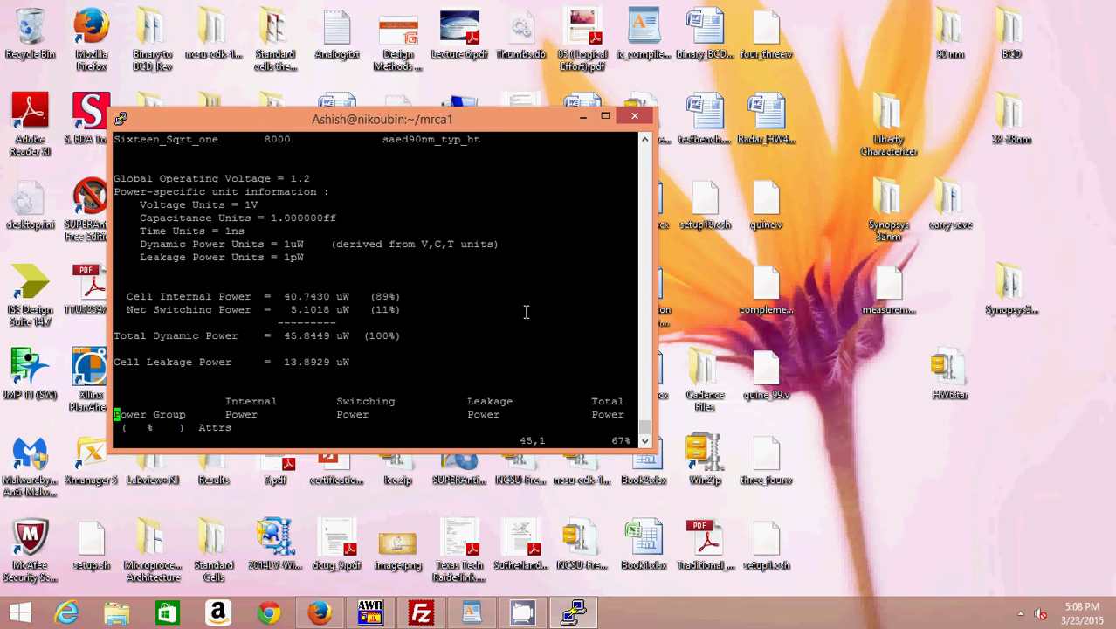
{"action": "type", "text": ":q"}
{"action": "key", "text": "Return"}
Step: Open timing.rep in vi, examine the critical path delays, data arrival time and slack, and close the report
{"action": "type", "text": "vi timing.rep"}
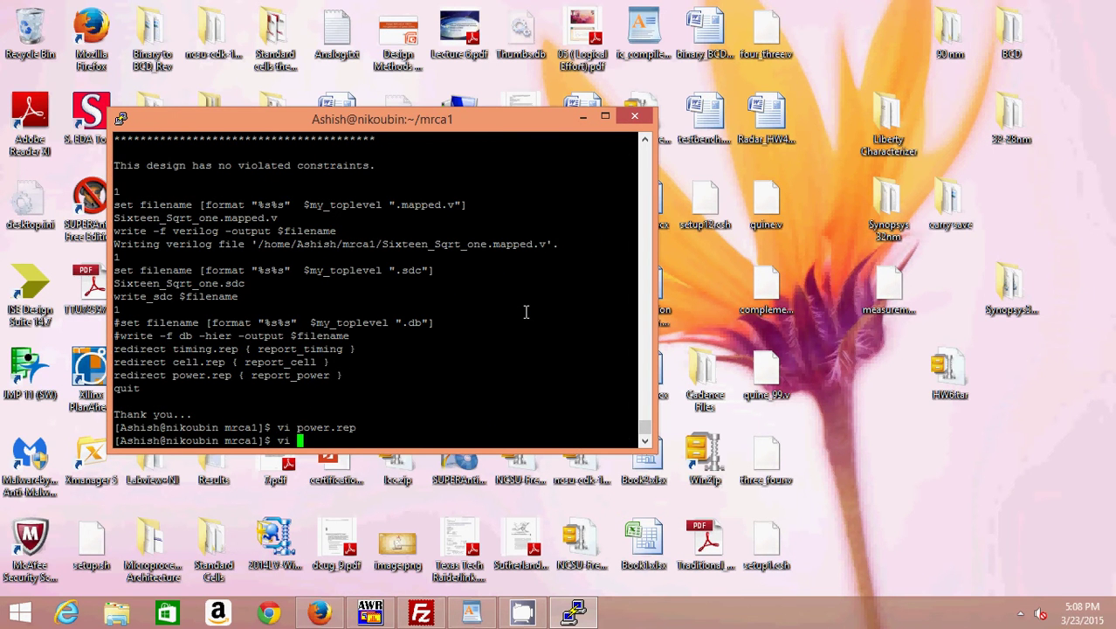
{"action": "key", "text": "Return"}
{"action": "key", "text": "Down"}
{"action": "key", "text": "Down"}
{"action": "key", "text": "Down"}
{"action": "key", "text": "Down"}
{"action": "key", "text": "Down"}
{"action": "key", "text": "Down"}
{"action": "key", "text": "Down"}
{"action": "key", "text": "Down"}
{"action": "key", "text": "Down"}
{"action": "key", "text": "Down"}
{"action": "key", "text": "Down"}
{"action": "key", "text": "Down"}
{"action": "key", "text": "Down"}
{"action": "key", "text": "Down"}
{"action": "key", "text": "Down"}
{"action": "key", "text": "Down"}
{"action": "key", "text": "Down"}
{"action": "key", "text": "Down"}
{"action": "key", "text": "Down"}
{"action": "key", "text": "Down"}
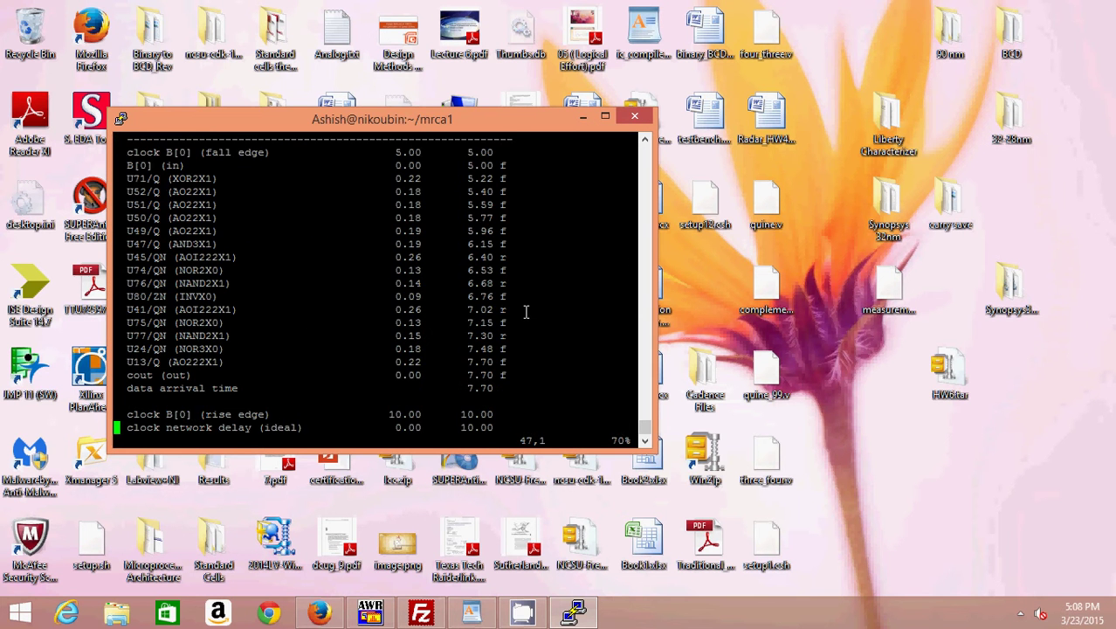
{"action": "key", "text": "Down"}
{"action": "key", "text": "Down"}
{"action": "key", "text": "Down"}
{"action": "key", "text": "Down"}
{"action": "key", "text": "Down"}
{"action": "key", "text": "Down"}
{"action": "key", "text": "Down"}
{"action": "key", "text": "Up"}
{"action": "key", "text": "Up"}
{"action": "key", "text": "Up"}
{"action": "key", "text": "Up"}
{"action": "key", "text": "Up"}
{"action": "key", "text": "Up"}
{"action": "key", "text": "Up"}
{"action": "key", "text": "Up"}
{"action": "key", "text": "Up"}
{"action": "key", "text": "Up"}
{"action": "key", "text": "Up"}
{"action": "key", "text": "Up"}
{"action": "key", "text": "Up"}
{"action": "key", "text": "Up"}
{"action": "key", "text": "Up"}
{"action": "key", "text": "Up"}
{"action": "key", "text": "Up"}
{"action": "key", "text": "Up"}
{"action": "key", "text": "Up"}
{"action": "key", "text": "Up"}
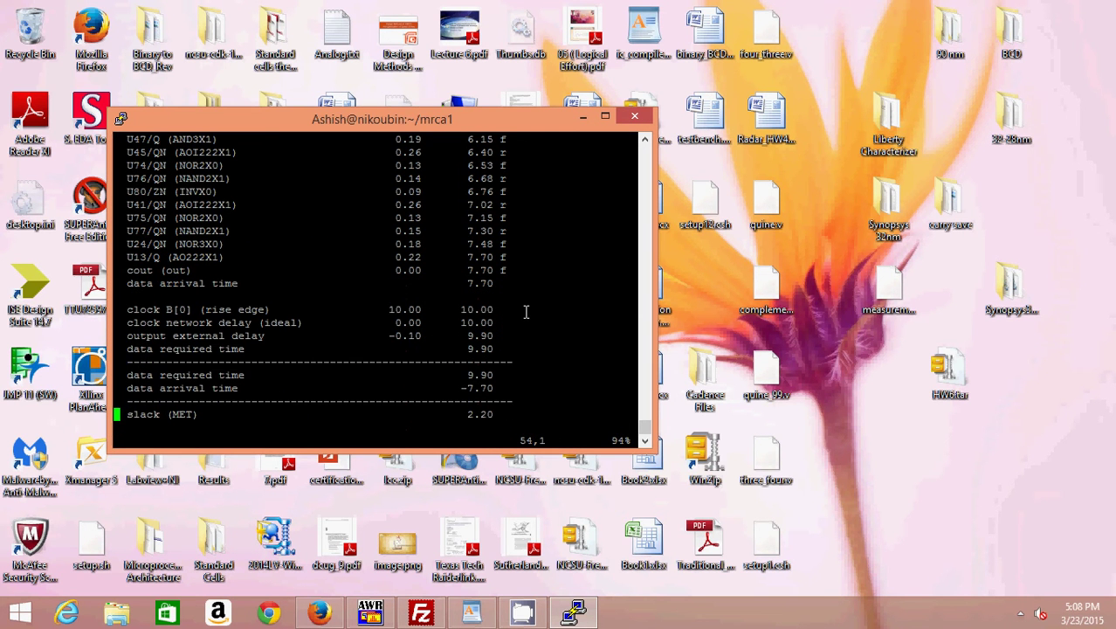
{"action": "key", "text": "Up"}
{"action": "key", "text": "Up"}
{"action": "key", "text": "Up"}
{"action": "key", "text": "Up"}
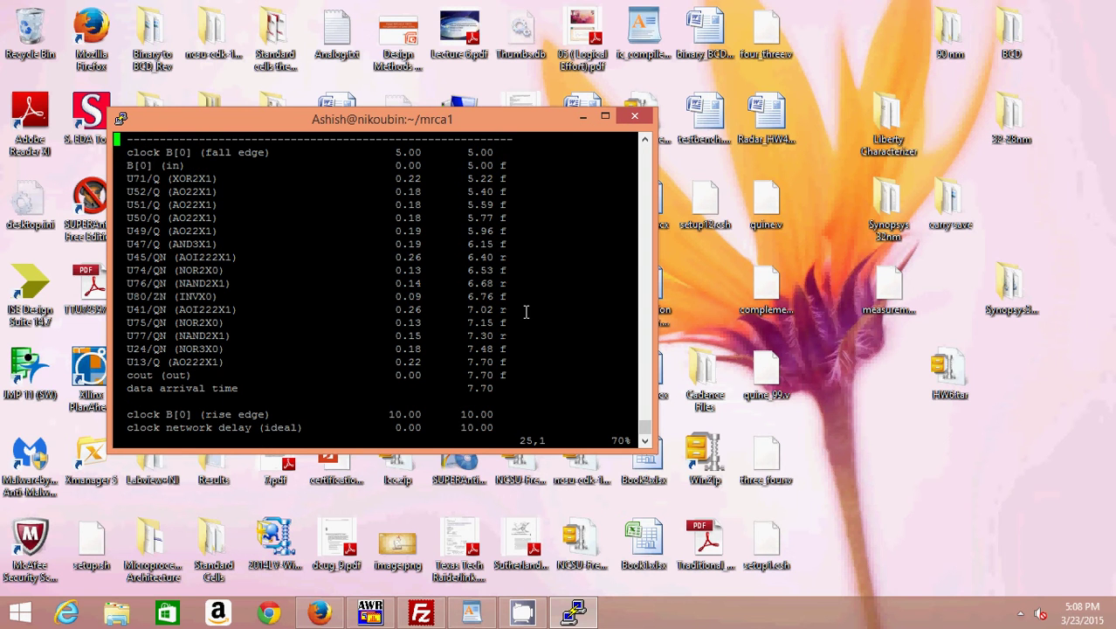
{"action": "type", "text": ":q"}
{"action": "key", "text": "Return"}
Step: Open the cell report cell.rep in vi
{"action": "type", "text": "v"}
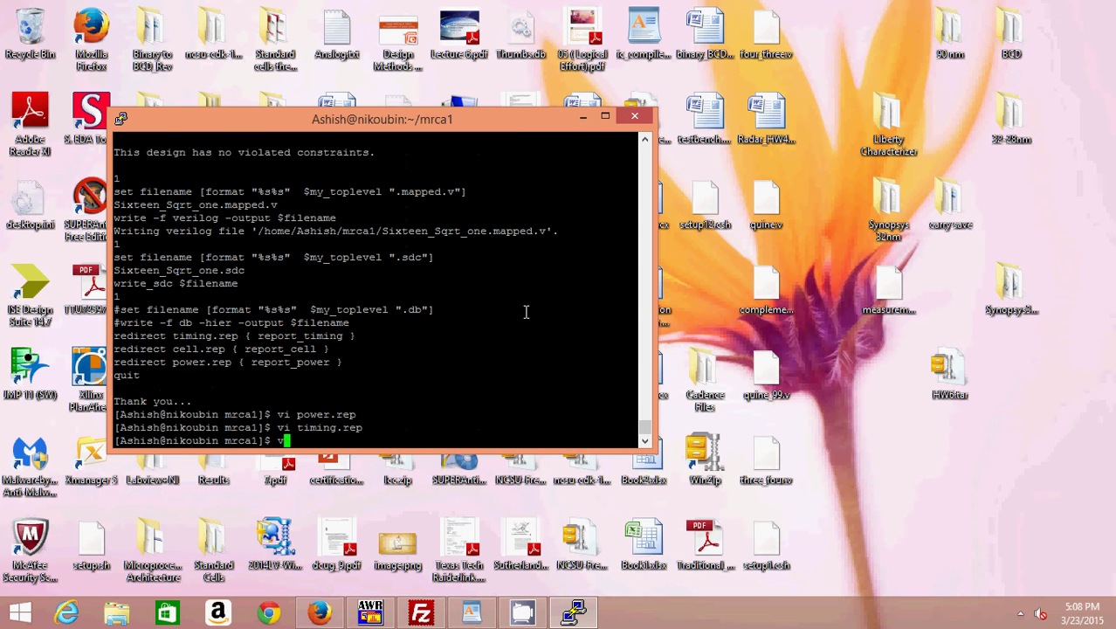
{"action": "type", "text": "i area.re"}
{"action": "key", "text": "BackSpace"}
{"action": "key", "text": "BackSpace"}
{"action": "key", "text": "BackSpace"}
{"action": "key", "text": "BackSpace"}
{"action": "key", "text": "BackSpace"}
{"action": "key", "text": "BackSpace"}
{"action": "key", "text": "BackSpace"}
{"action": "type", "text": "cell.rep ."}
{"action": "key", "text": "BackSpace"}
{"action": "key", "text": "BackSpace"}
{"action": "key", "text": "Return"}
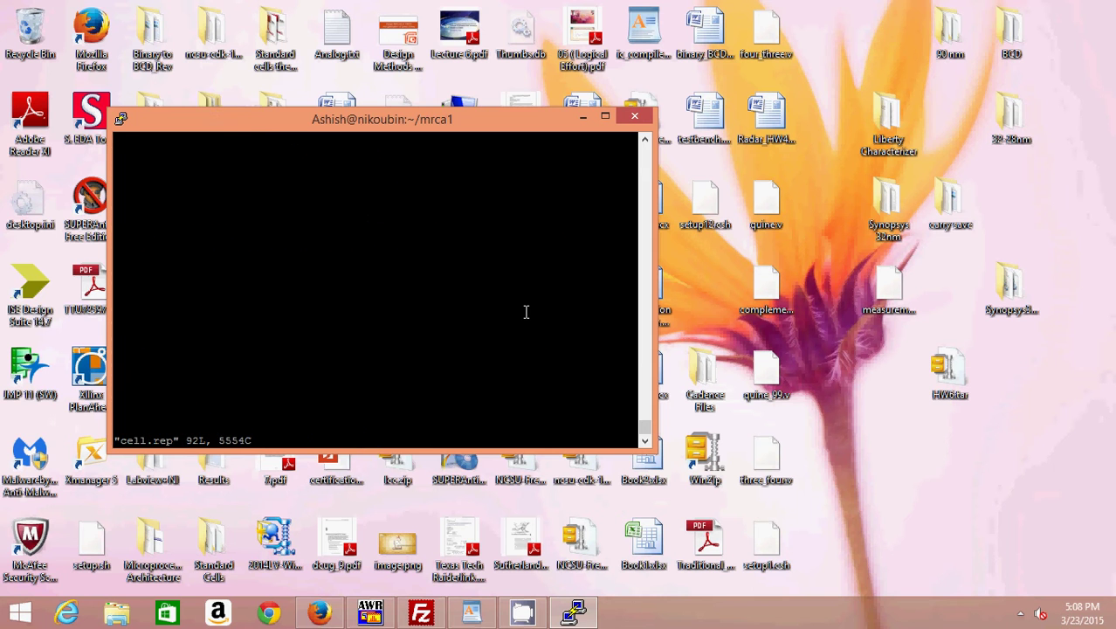
Step: Examine the cell names, references, libraries and areas in cell.rep through to the total cell area, and close the report
{"action": "key", "text": "Down"}
{"action": "key", "text": "Down"}
{"action": "key", "text": "Down"}
{"action": "key", "text": "Down"}
{"action": "key", "text": "Down"}
{"action": "key", "text": "Down"}
{"action": "key", "text": "Down"}
{"action": "key", "text": "Down"}
{"action": "key", "text": "Down"}
{"action": "key", "text": "Down"}
{"action": "key", "text": "Down"}
{"action": "key", "text": "Down"}
{"action": "key", "text": "Down"}
{"action": "key", "text": "Down"}
{"action": "key", "text": "Down"}
{"action": "key", "text": "Down"}
{"action": "key", "text": "Down"}
{"action": "key", "text": "Down"}
{"action": "key", "text": "Down"}
{"action": "key", "text": "Down"}
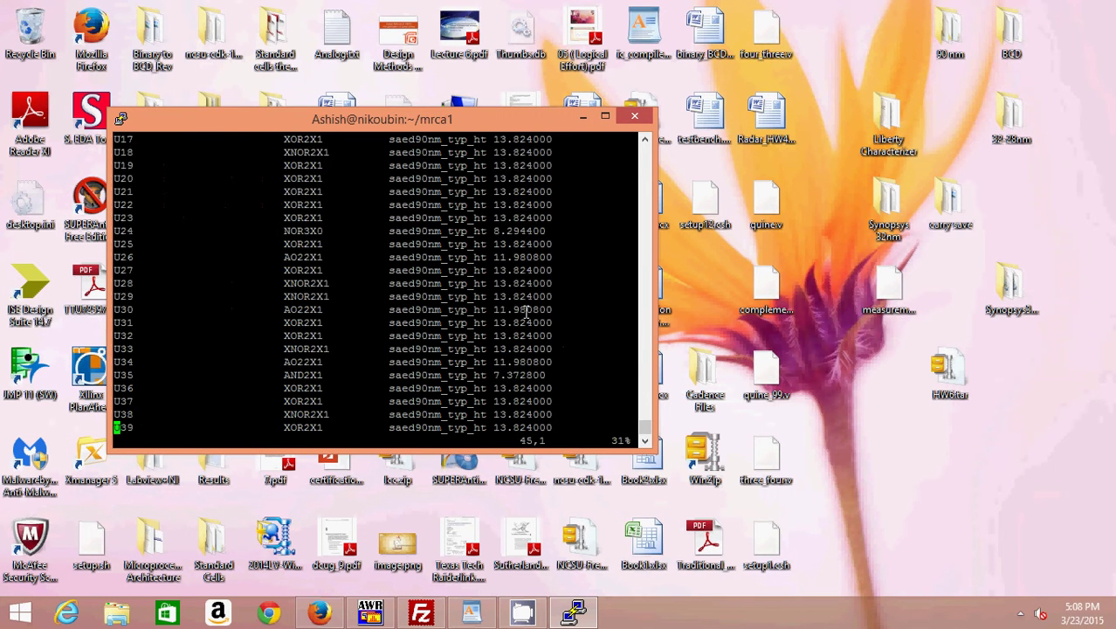
{"action": "key", "text": "Down"}
{"action": "key", "text": "Down"}
{"action": "key", "text": "Down"}
{"action": "key", "text": "Down"}
{"action": "key", "text": "Down"}
{"action": "key", "text": "Down"}
{"action": "key", "text": "Down"}
{"action": "key", "text": "Down"}
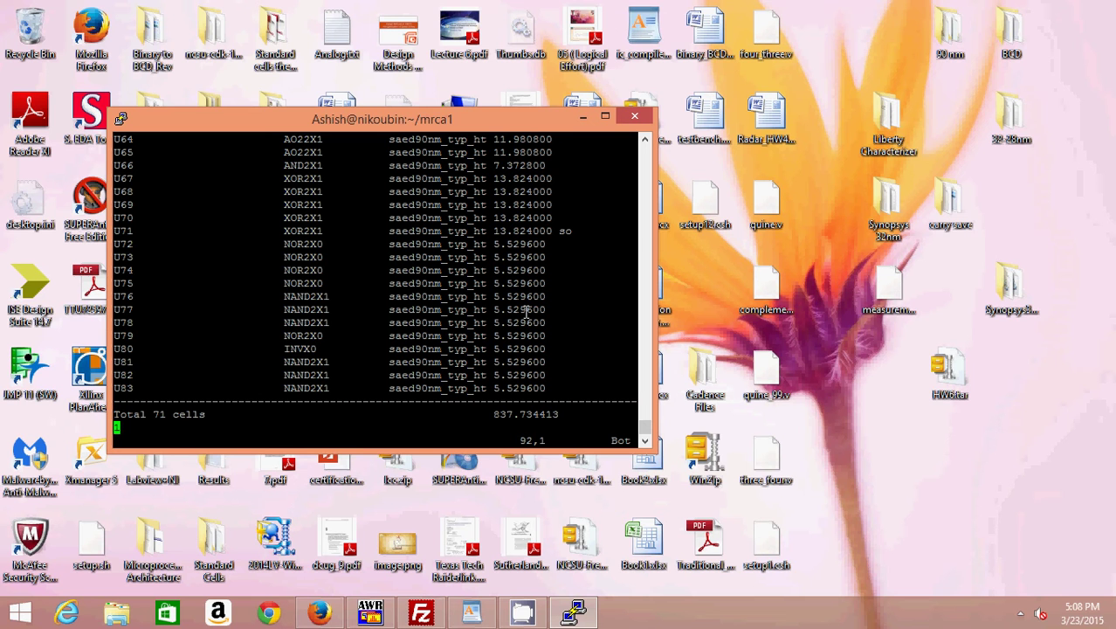
{"action": "type", "text": ":q"}
{"action": "key", "text": "Return"}
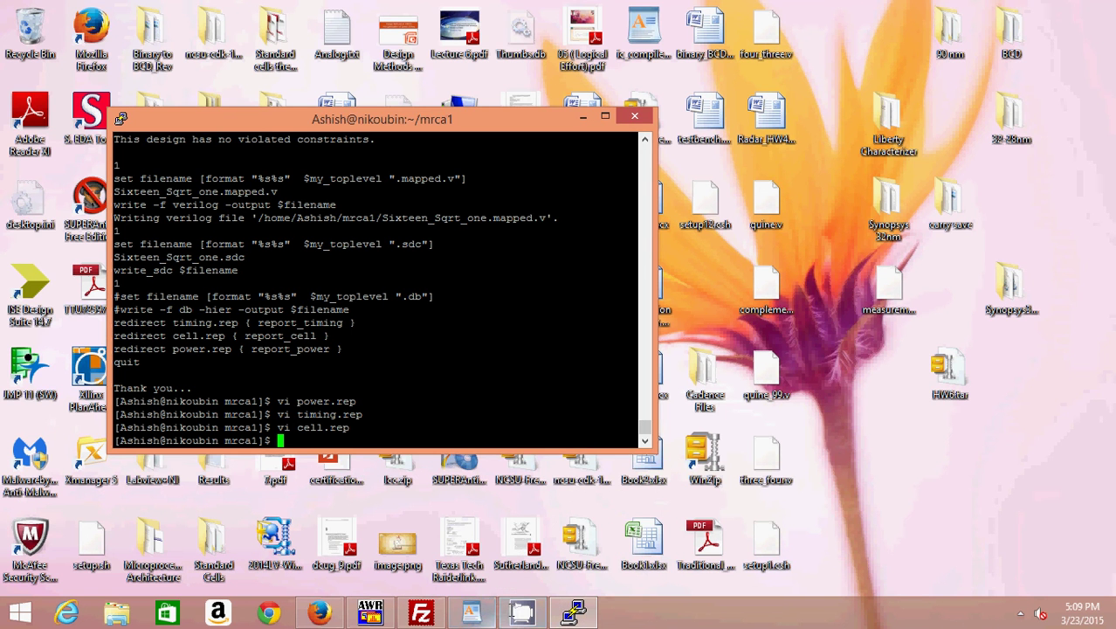
{"action": "left_click", "coordinate": [522, 612]}
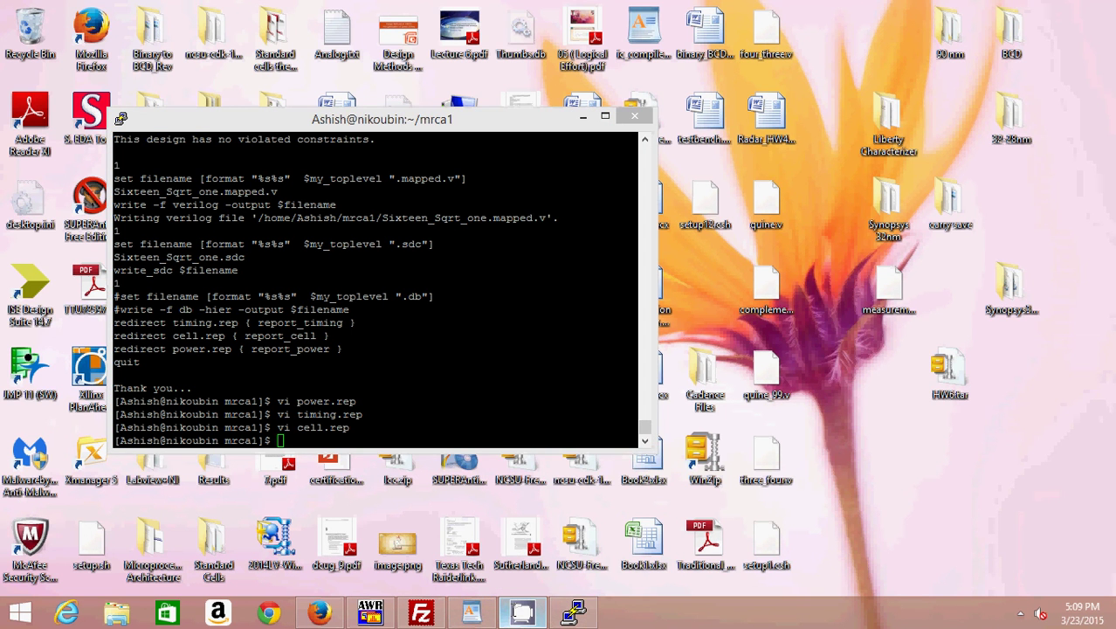
{"action": "left_click", "coordinate": [1019, 614]}
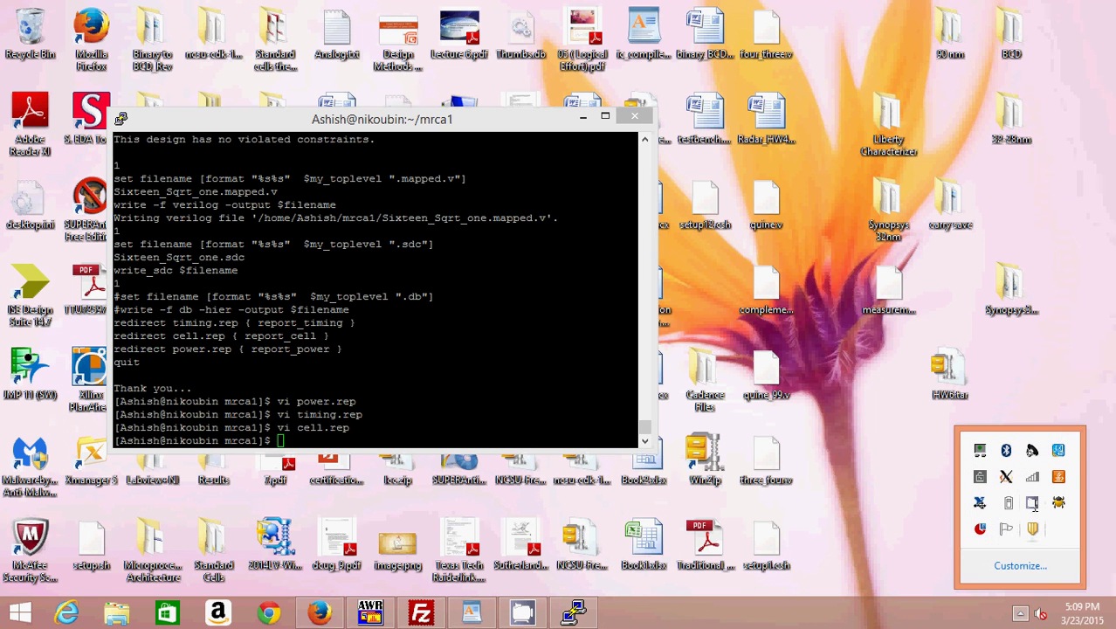
{"action": "left_click", "coordinate": [1033, 502]}
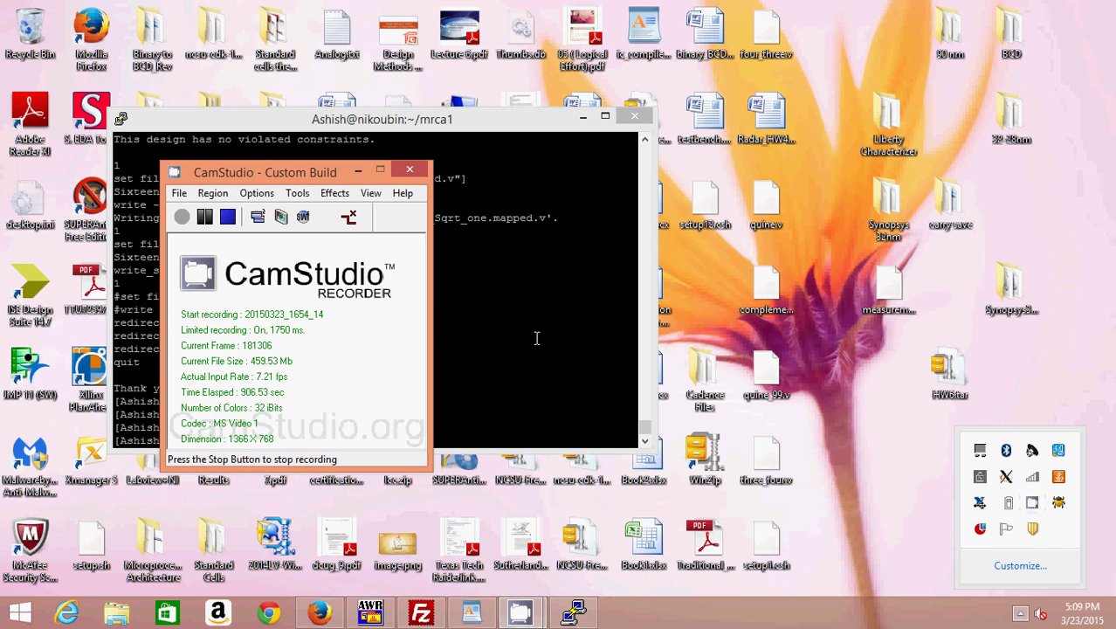